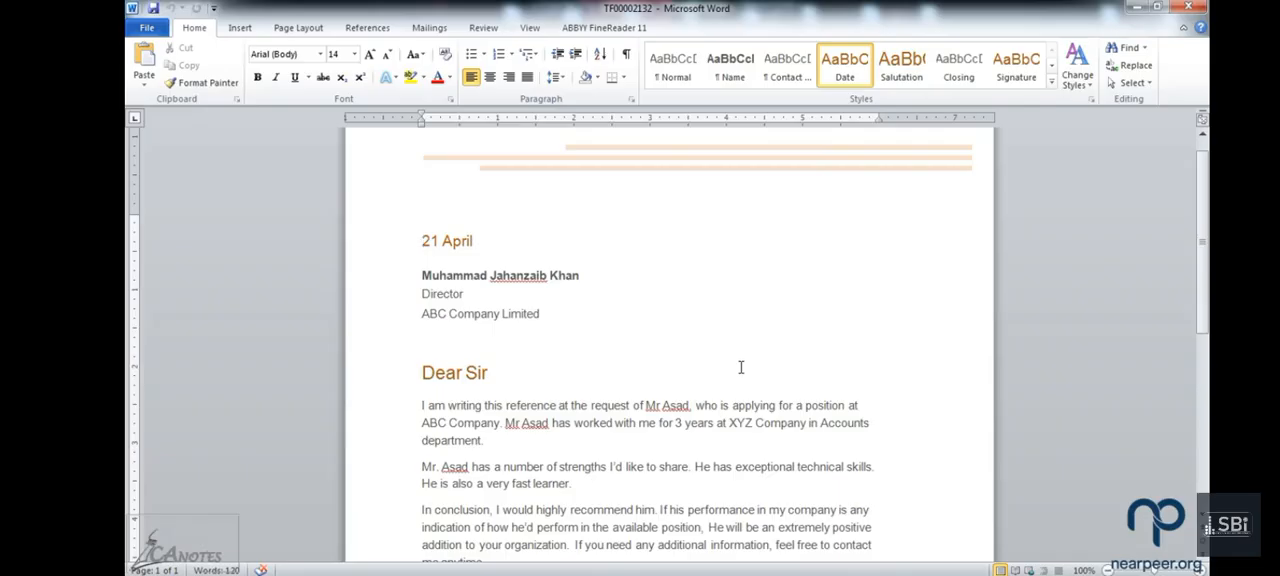
# Step: Read through the reference letter from the date line to the signature block
pyautogui.scroll(-1, 741, 368)
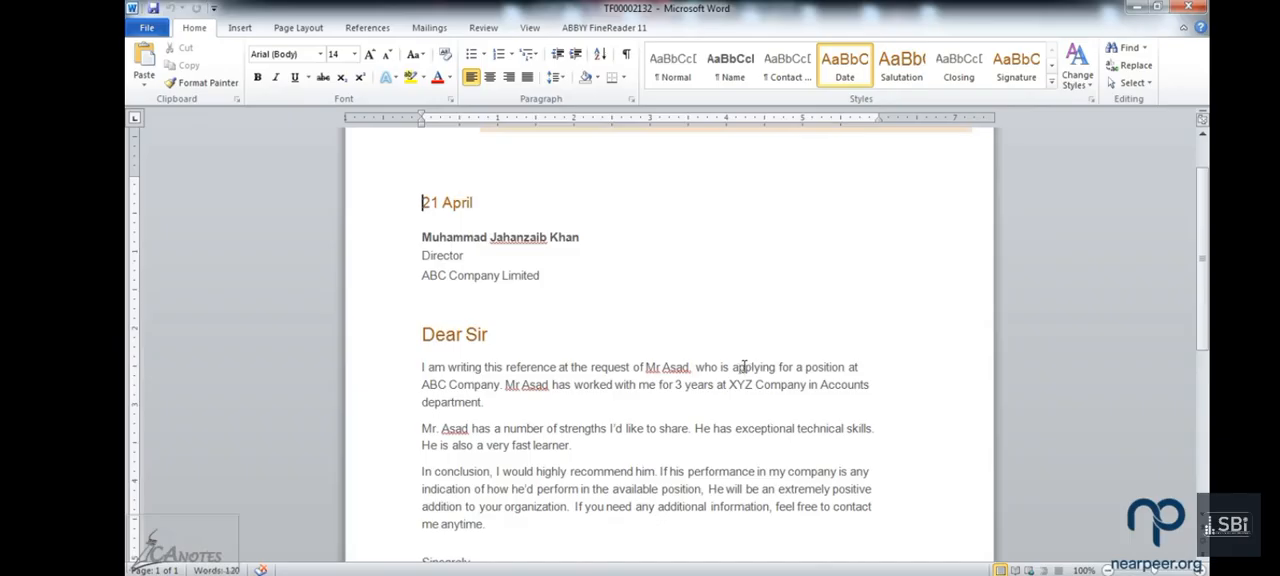
pyautogui.scroll(-1, 744, 368)
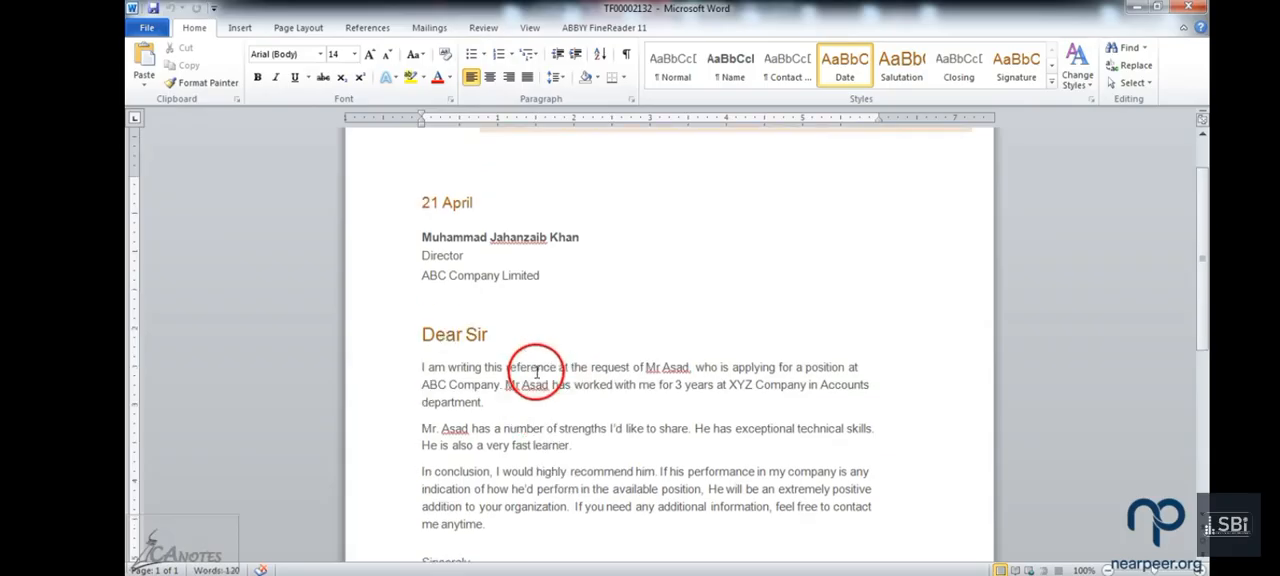
pyautogui.scroll(-1, 539, 368)
pyautogui.scroll(-1, 539, 368)
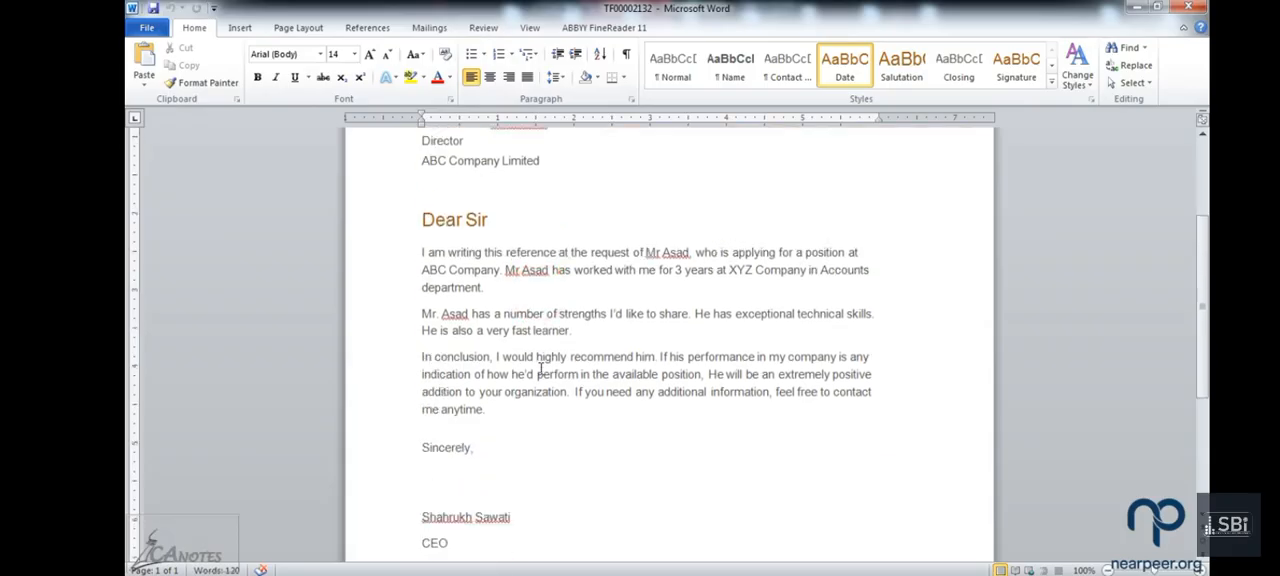
pyautogui.scroll(-1, 540, 368)
pyautogui.scroll(2, 540, 368)
pyautogui.scroll(1, 540, 368)
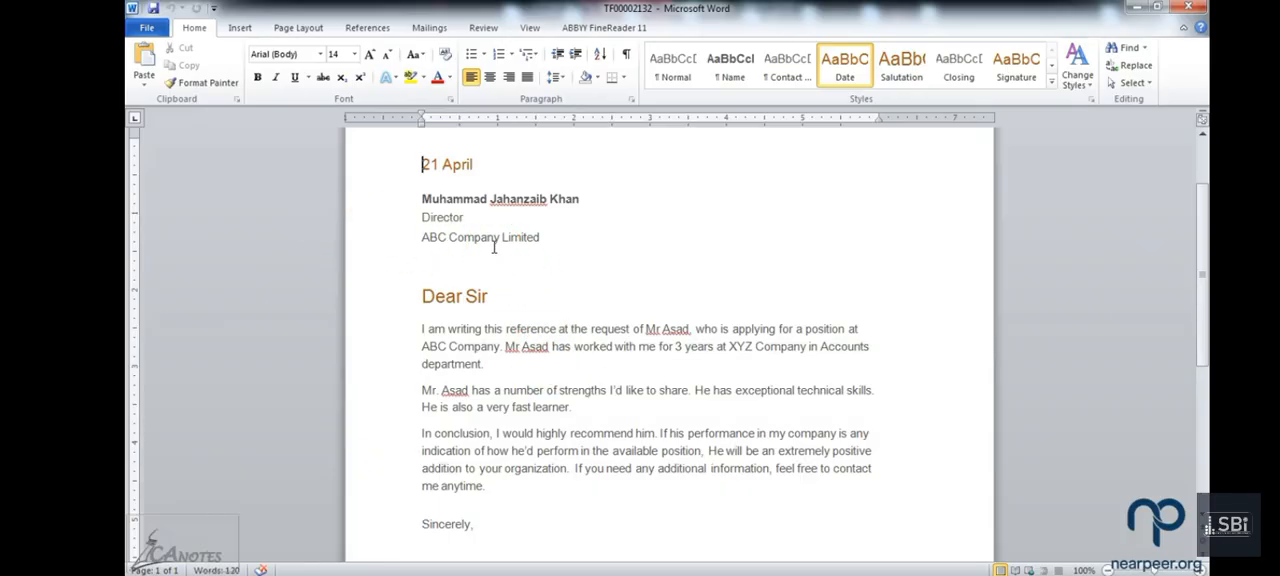
pyautogui.scroll(1, 494, 247)
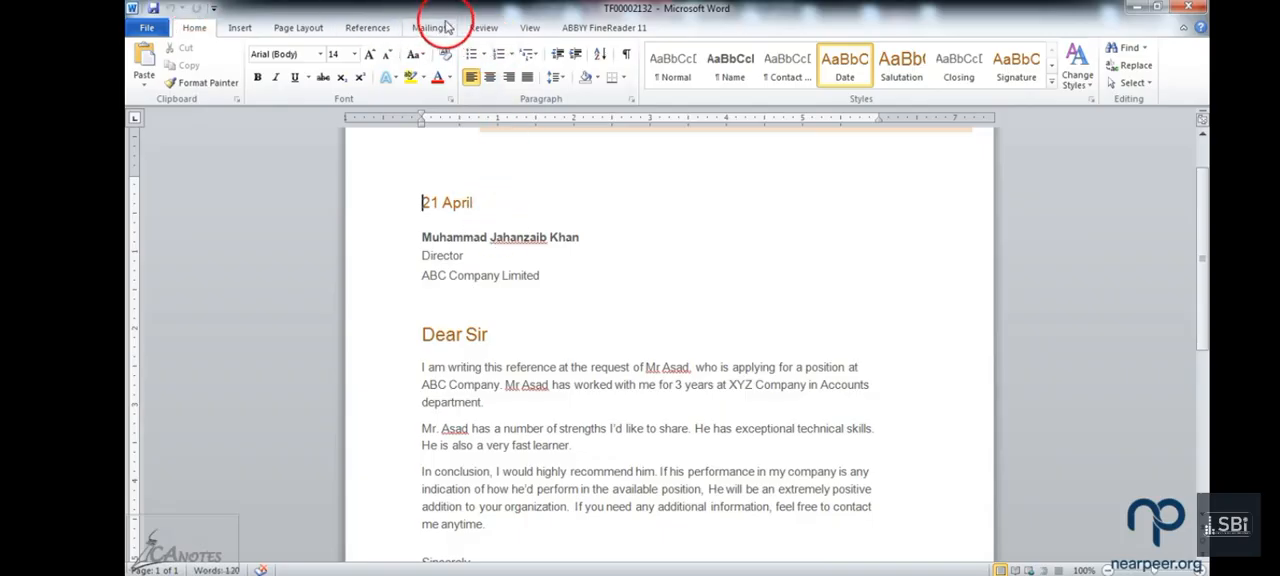
# Step: Turn on Track Changes for the letter
pyautogui.click(485, 28)
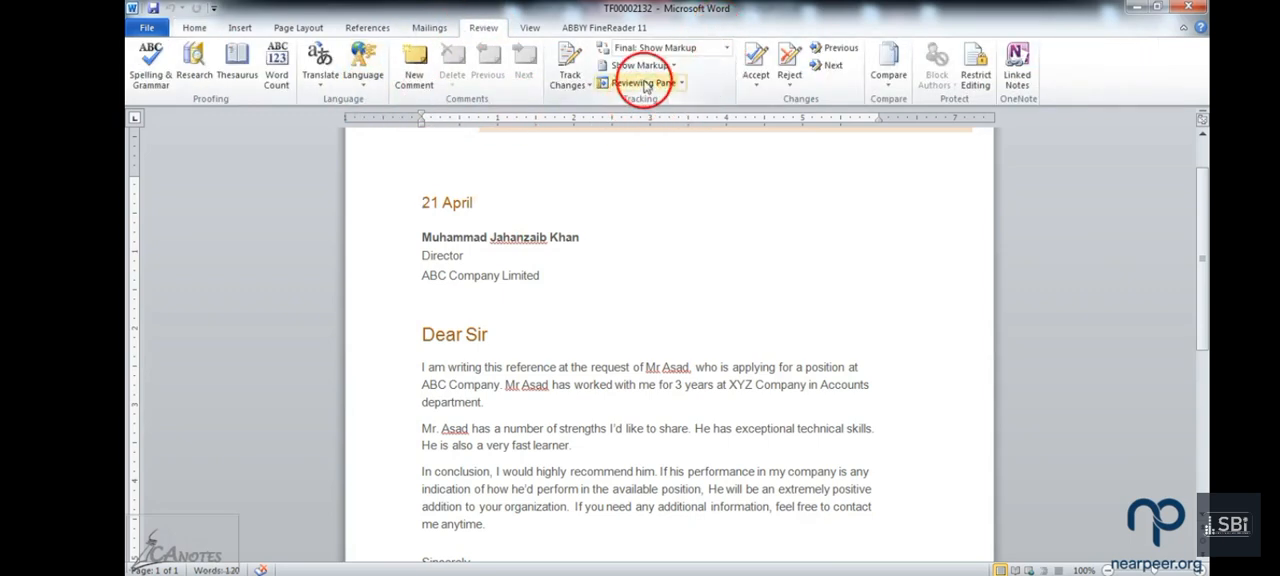
pyautogui.click(585, 84)
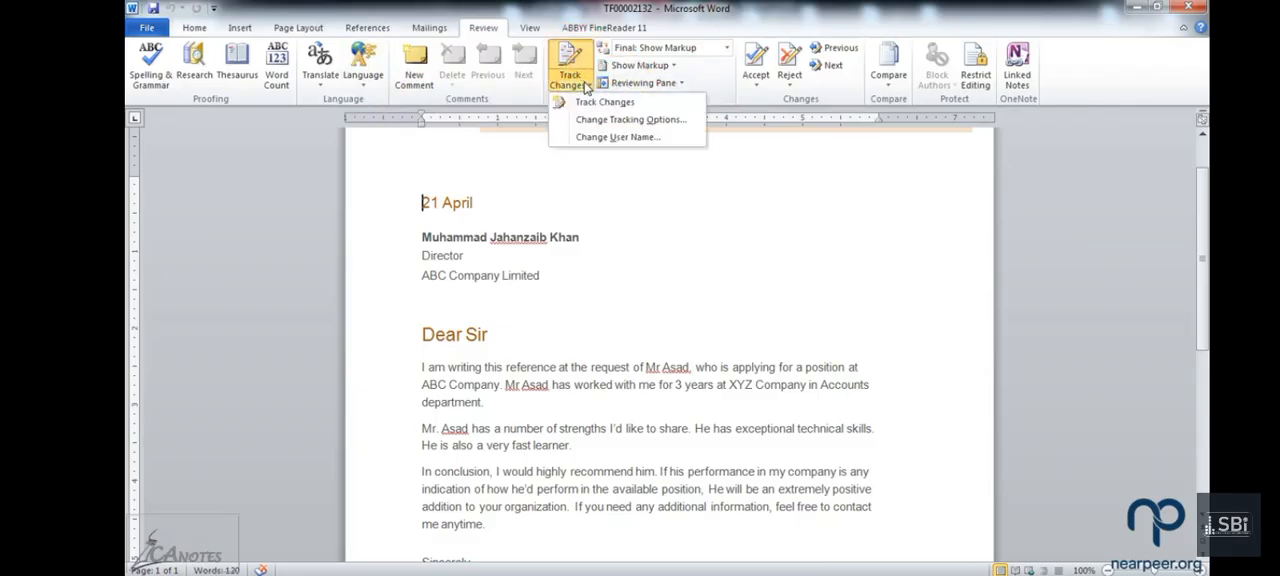
pyautogui.click(588, 103)
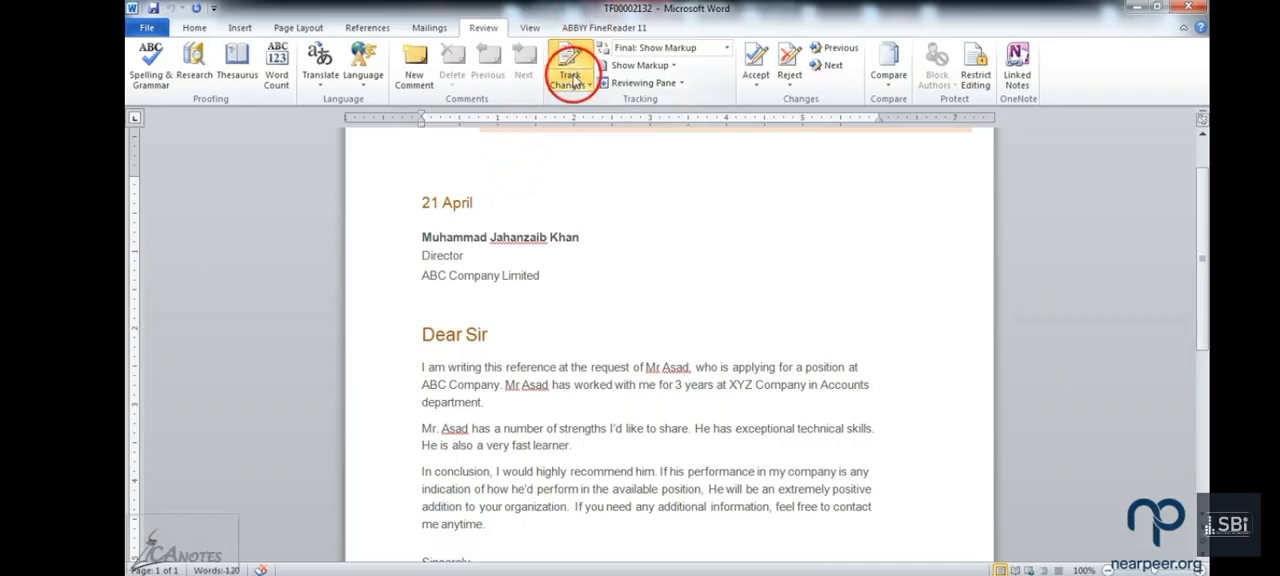
# Step: Insert "Executive" before "Director" in the recipient's job title as a tracked change
pyautogui.scroll(-3, 560, 320)
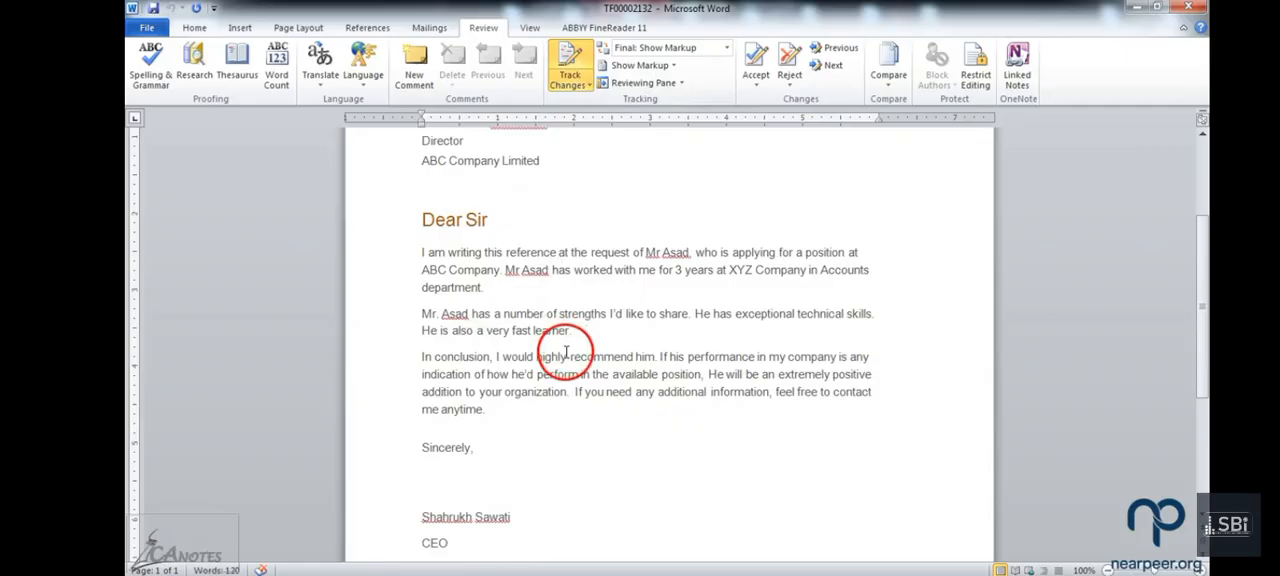
pyautogui.scroll(-1, 566, 350)
pyautogui.scroll(2, 566, 353)
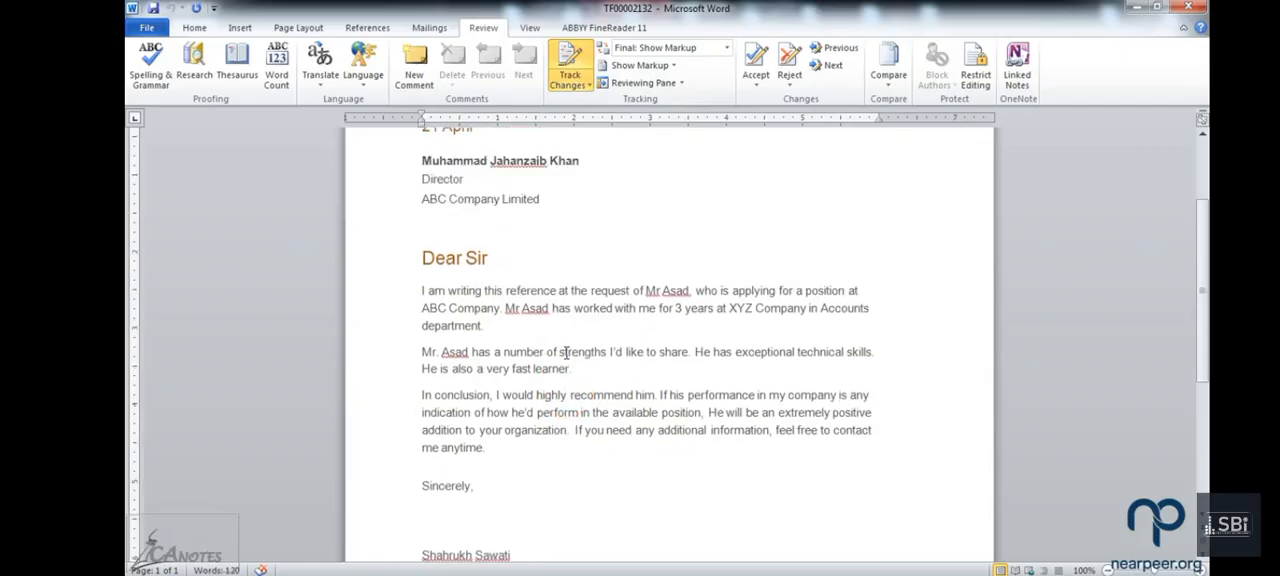
pyautogui.scroll(1, 566, 353)
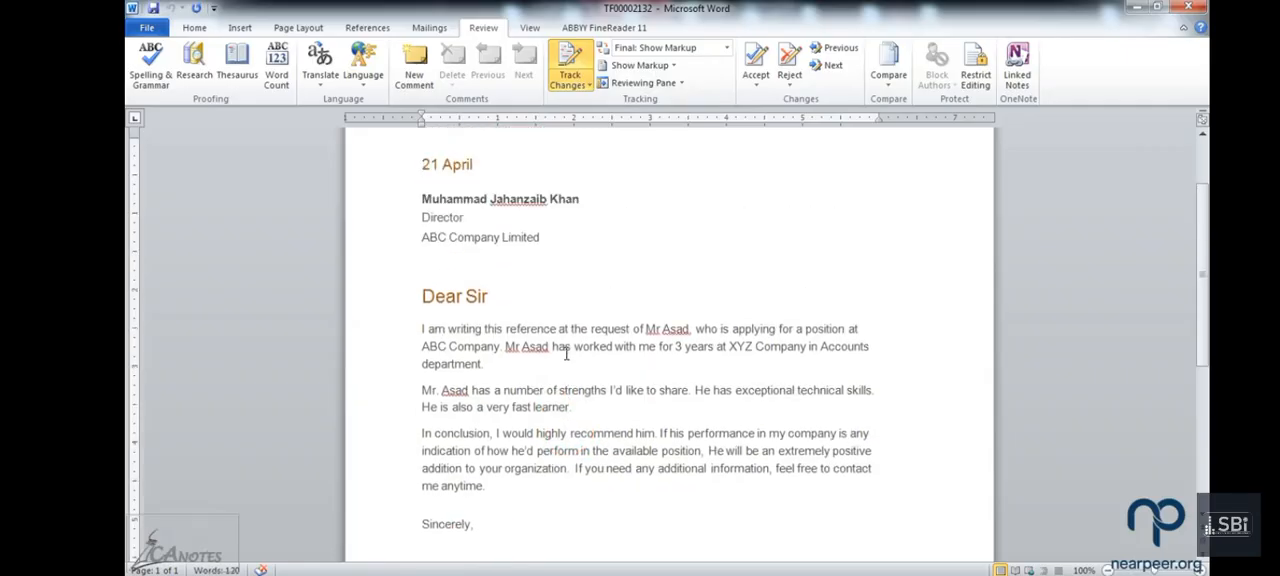
pyautogui.scroll(1, 566, 353)
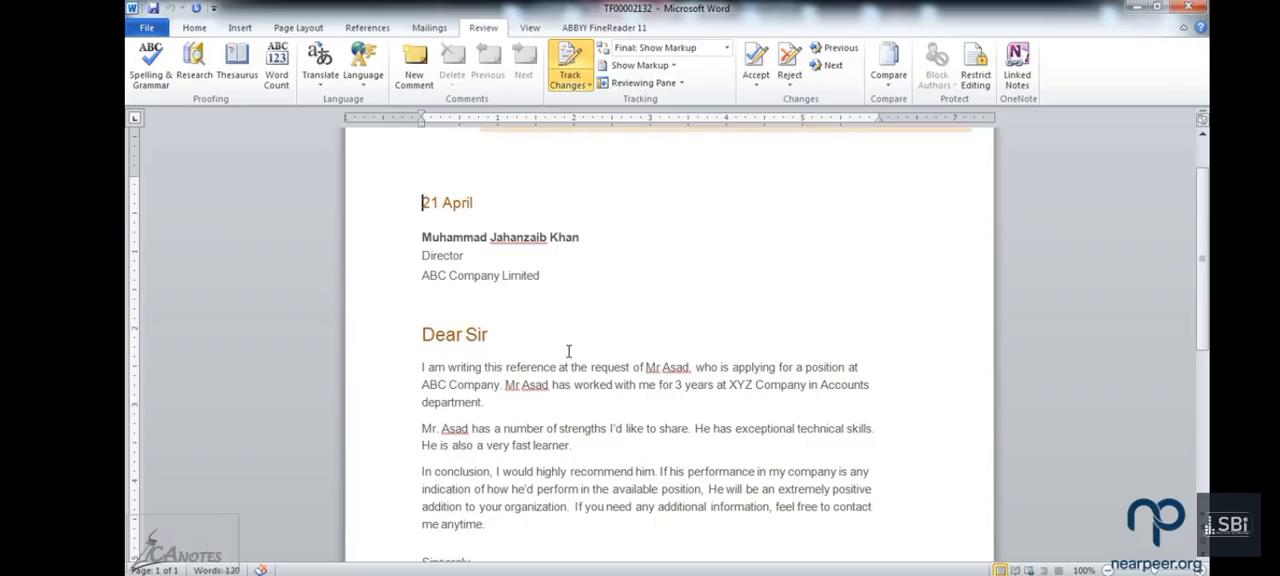
pyautogui.click(419, 257)
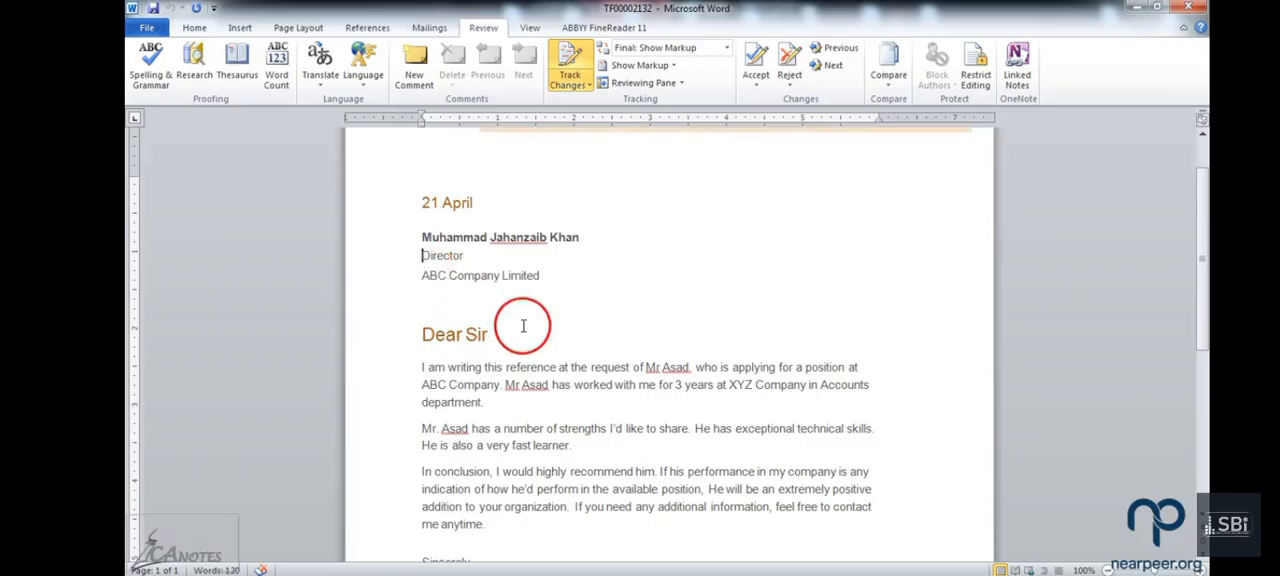
pyautogui.write('Exe')
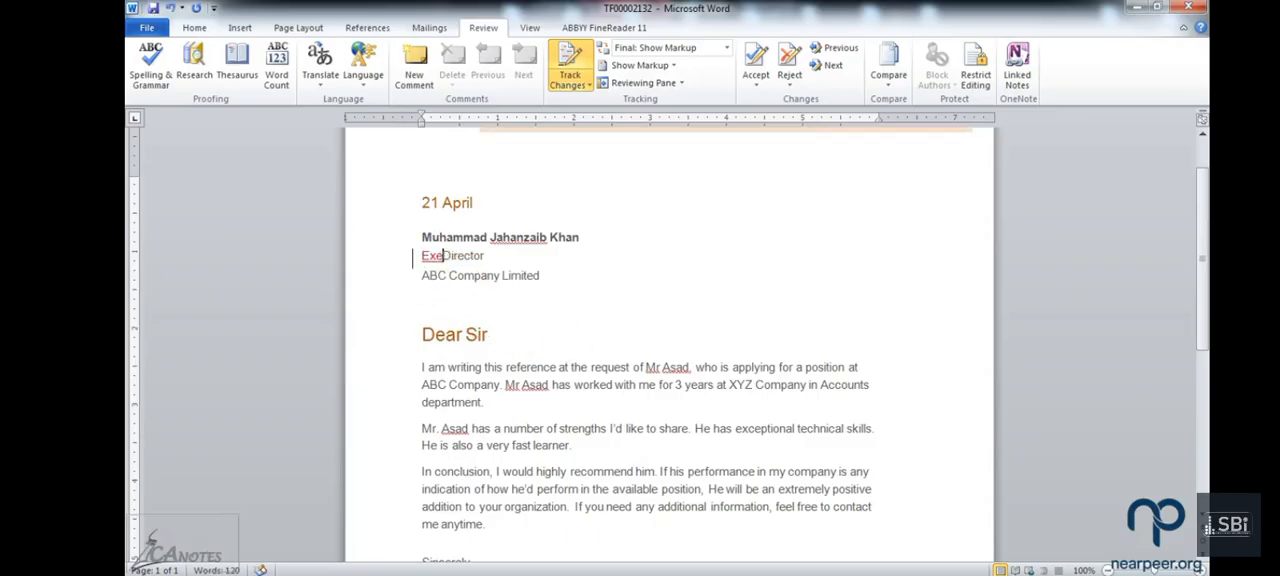
pyautogui.write('cutive')
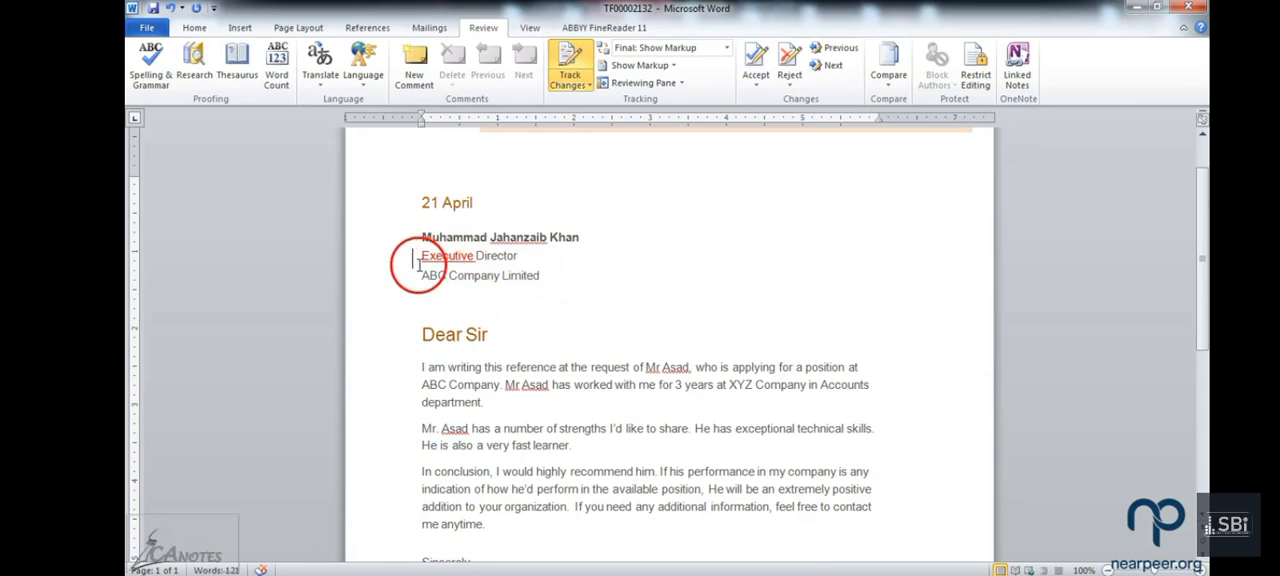
pyautogui.moveTo(445, 257)
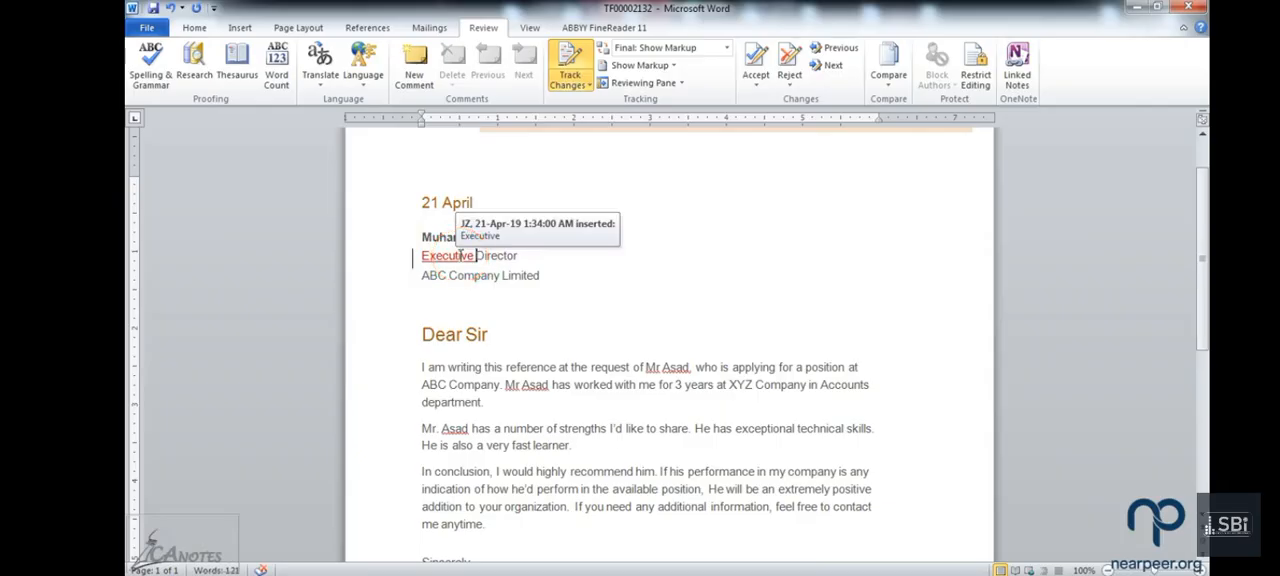
# Step: Insert "(Private)" between "ABC Company" and "Limited" in the recipient's company line
pyautogui.click(493, 274)
pyautogui.click(502, 275)
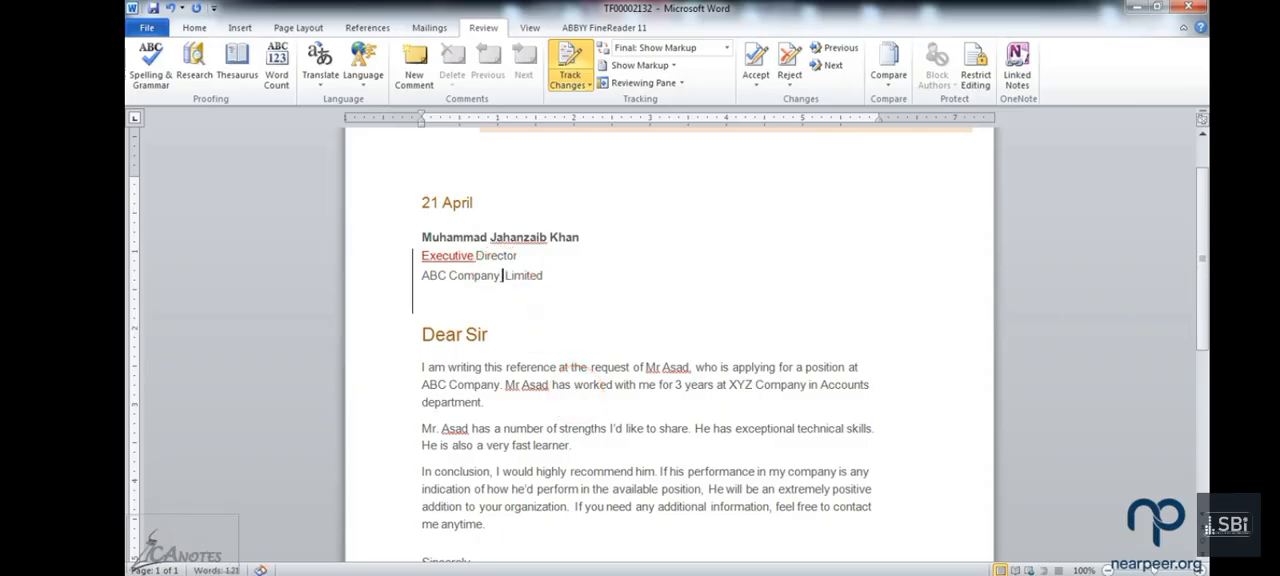
pyautogui.write('(Private)')
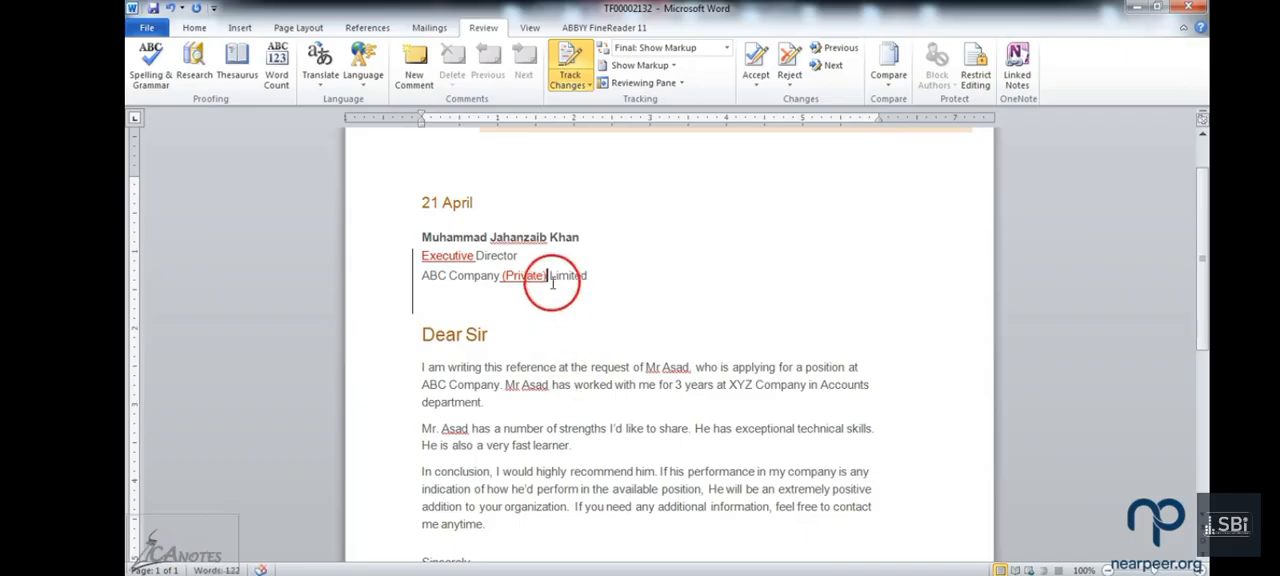
pyautogui.moveTo(527, 273)
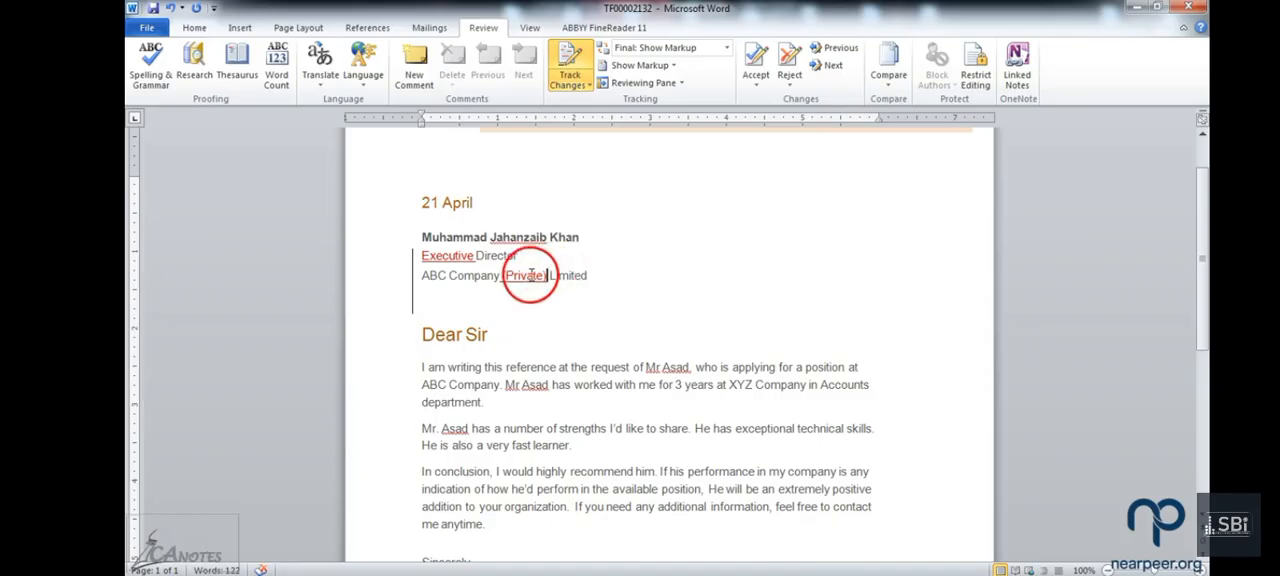
# Step: Add a comma after the "Dear Sir" salutation and delete "3 years" from the first body paragraph
pyautogui.click(490, 335)
pyautogui.write(',')
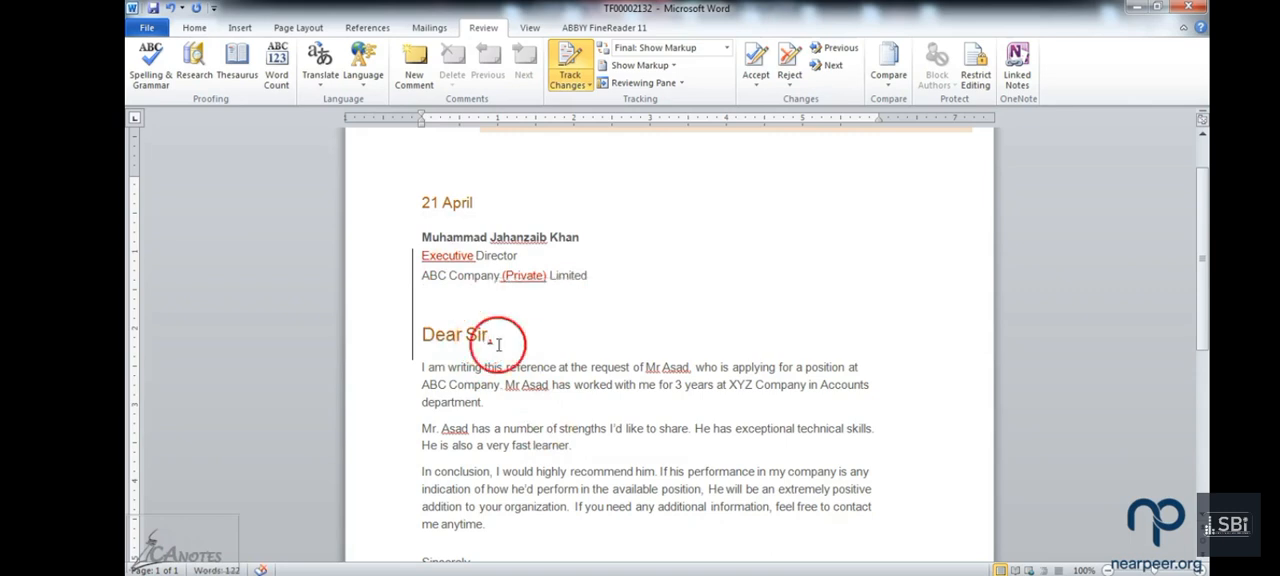
pyautogui.moveTo(710, 390); pyautogui.dragTo(676, 384)
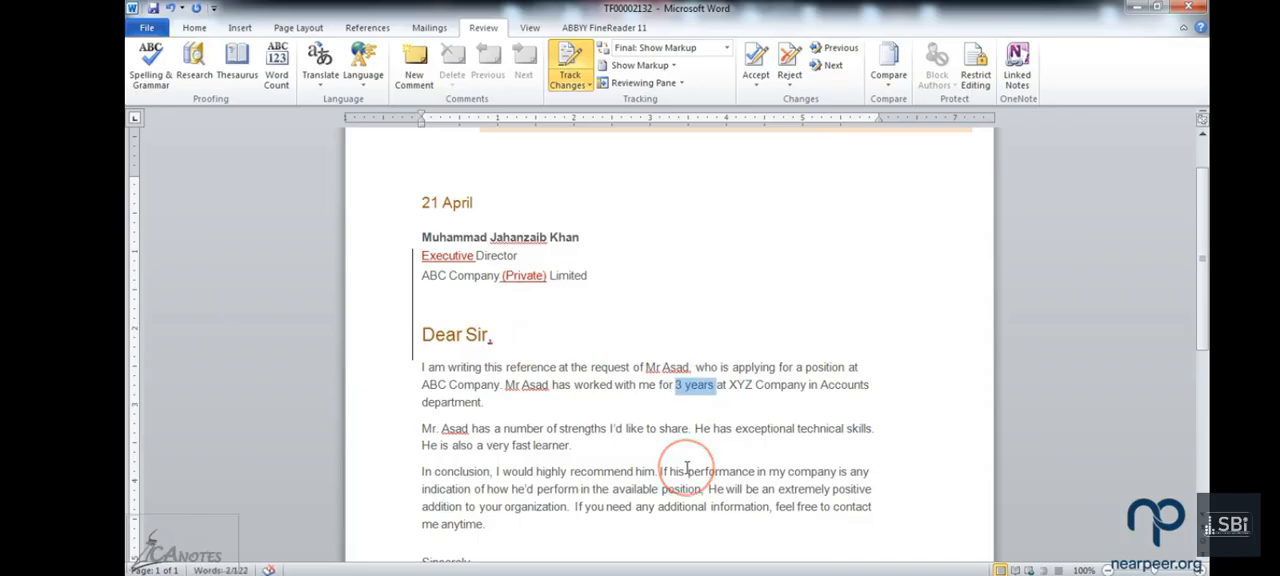
pyautogui.press('Delete')
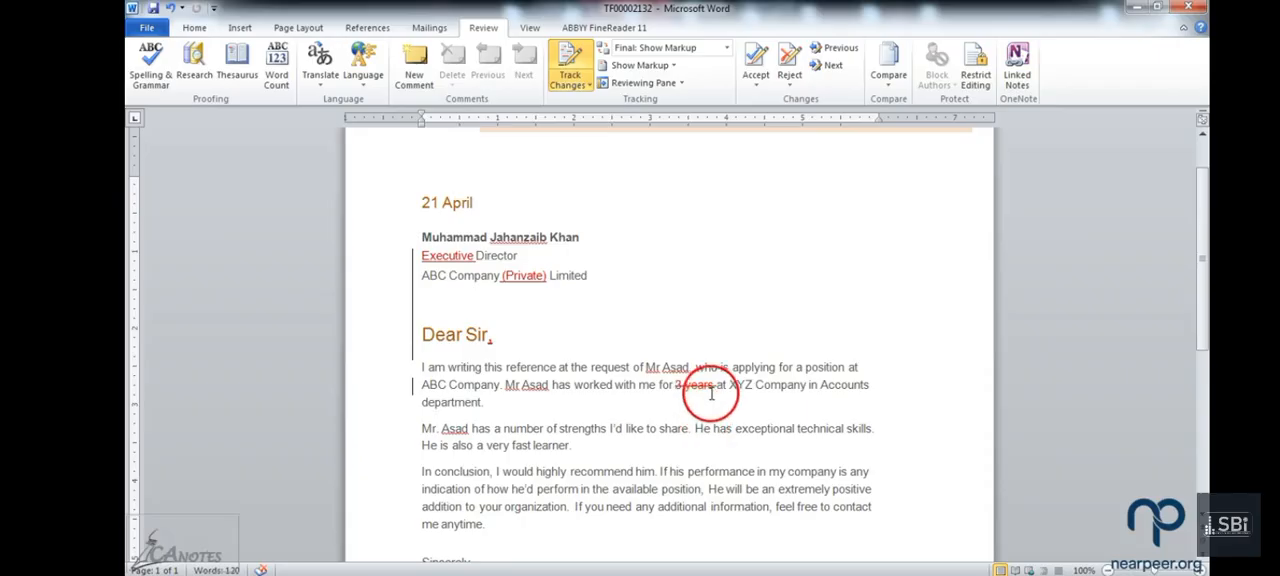
pyautogui.moveTo(683, 389)
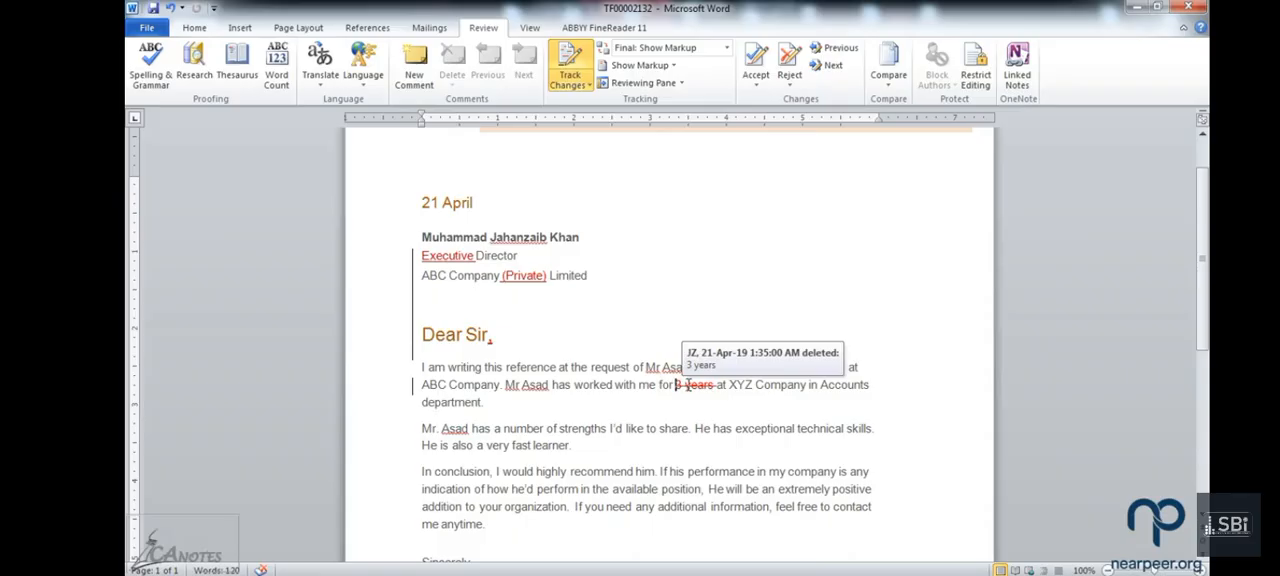
# Step: Attach a comment to "skills" in the second body paragraph reading "Please give one example of his technical skills."
pyautogui.click(584, 447)
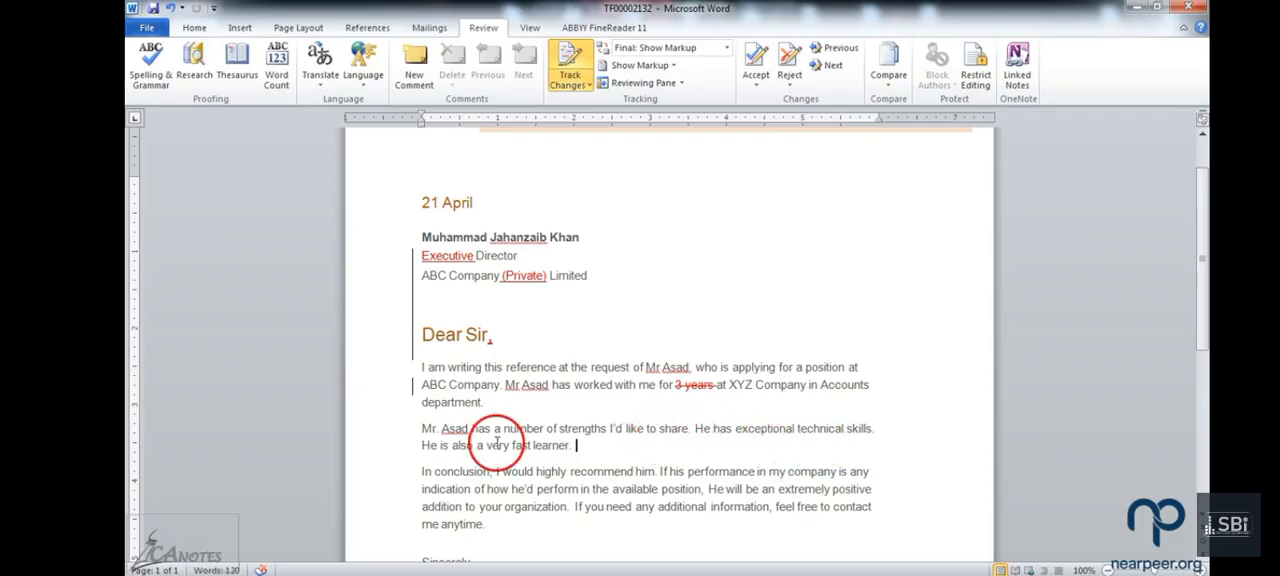
pyautogui.scroll(-1, 500, 445)
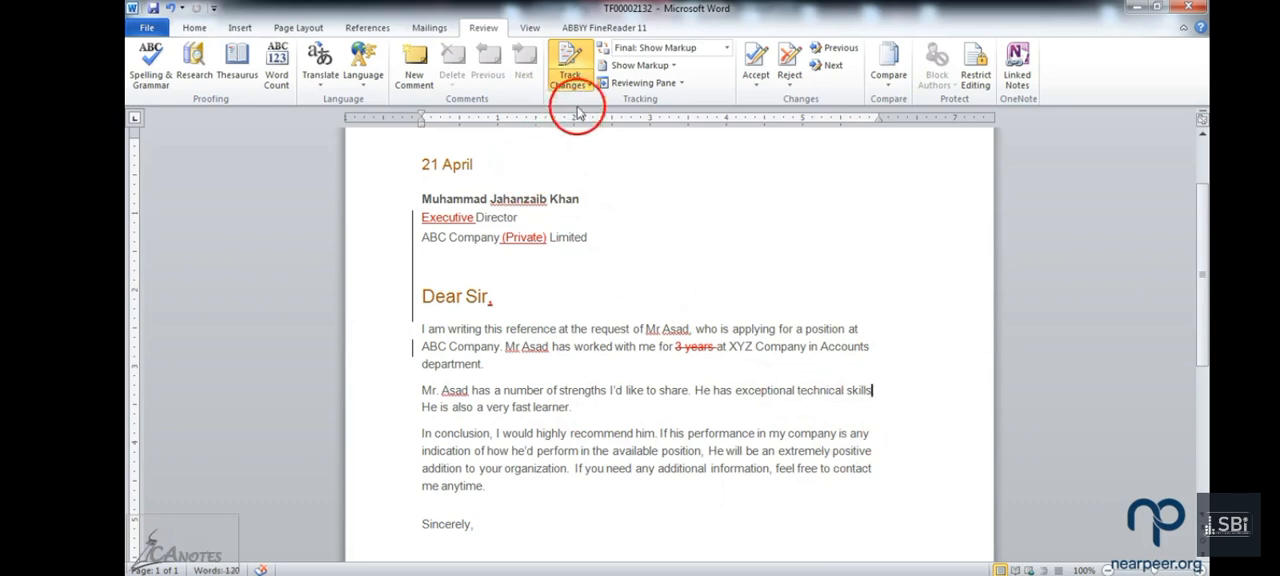
pyautogui.click(404, 87)
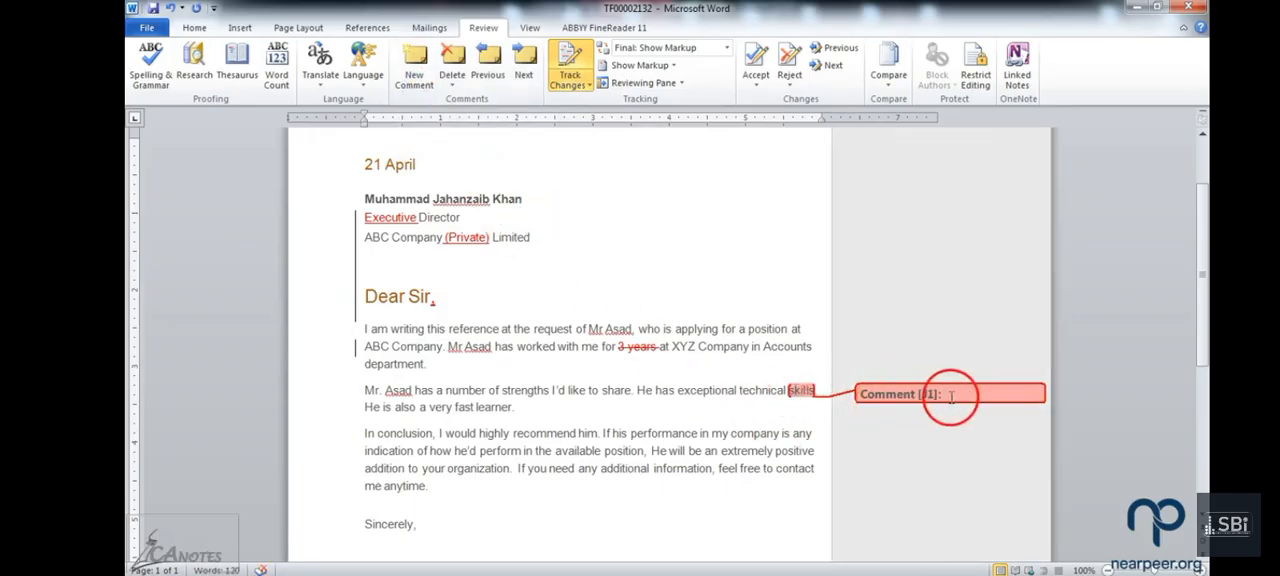
pyautogui.write('plea')
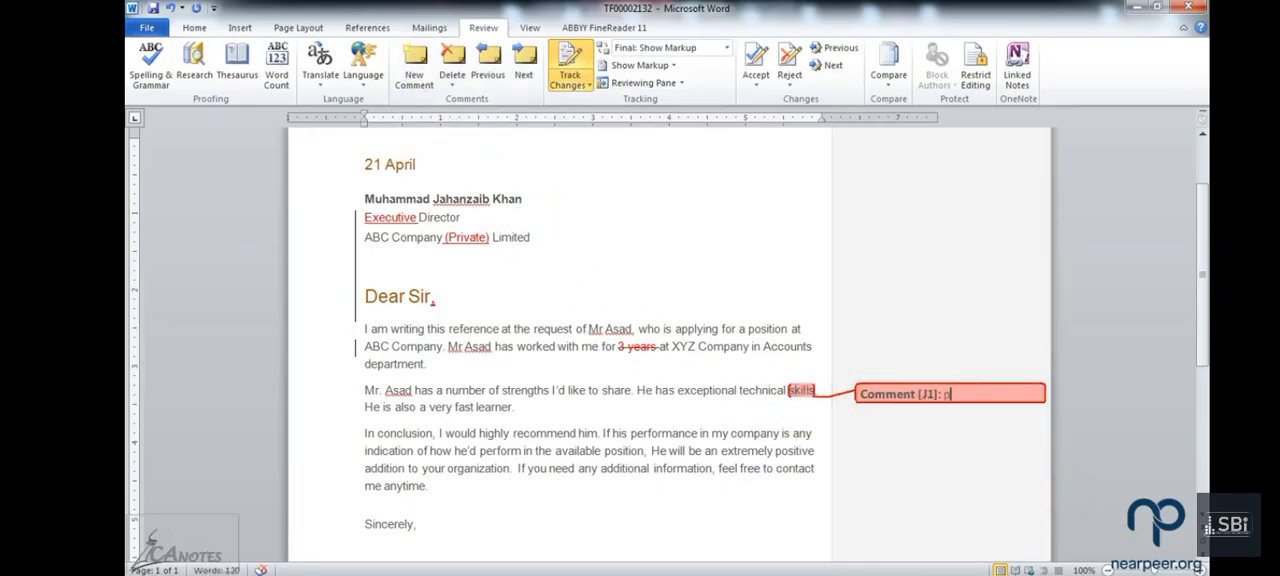
pyautogui.write('se give one')
pyautogui.write(' exp')
pyautogui.write('mple of his tech')
pyautogui.write('nical si')
pyautogui.write('ills ')
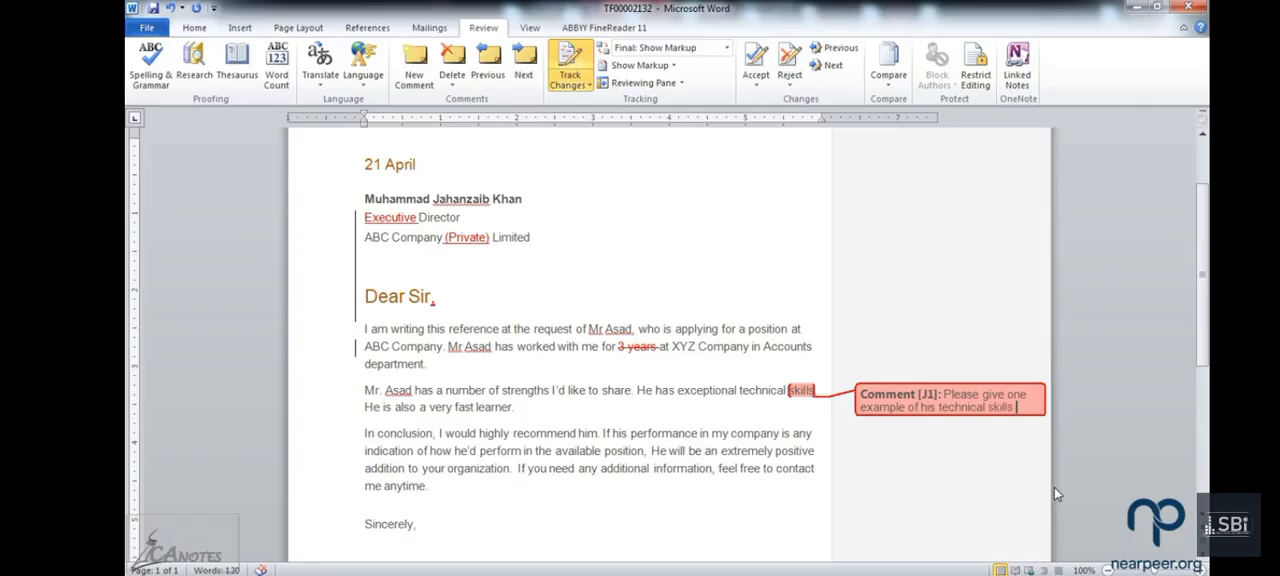
pyautogui.write('.')
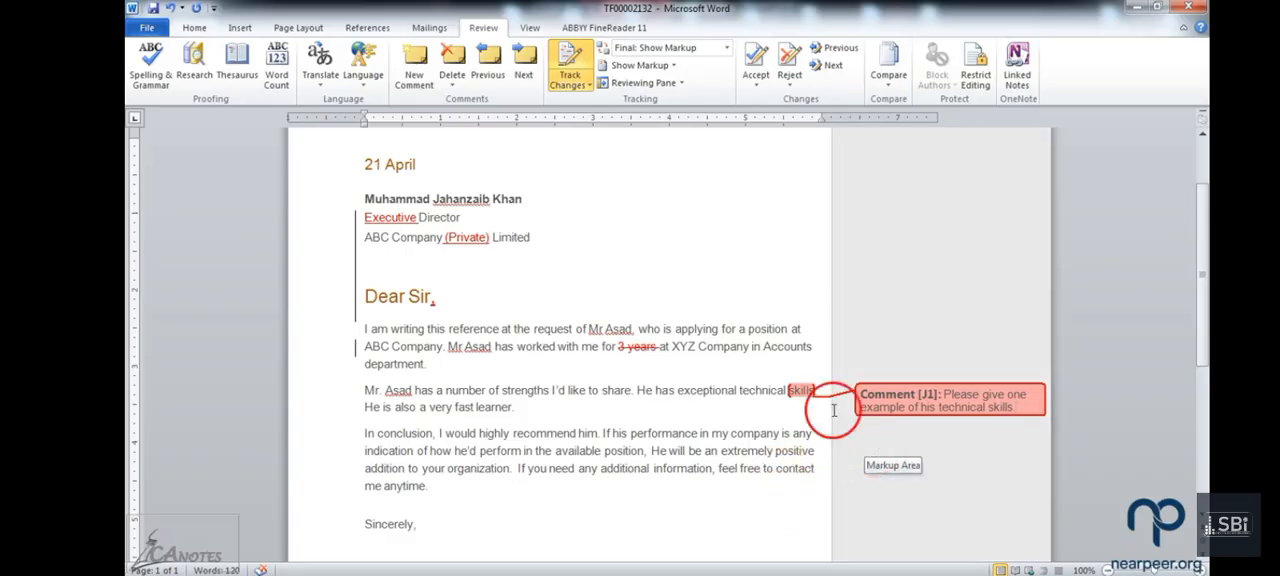
pyautogui.write('.')
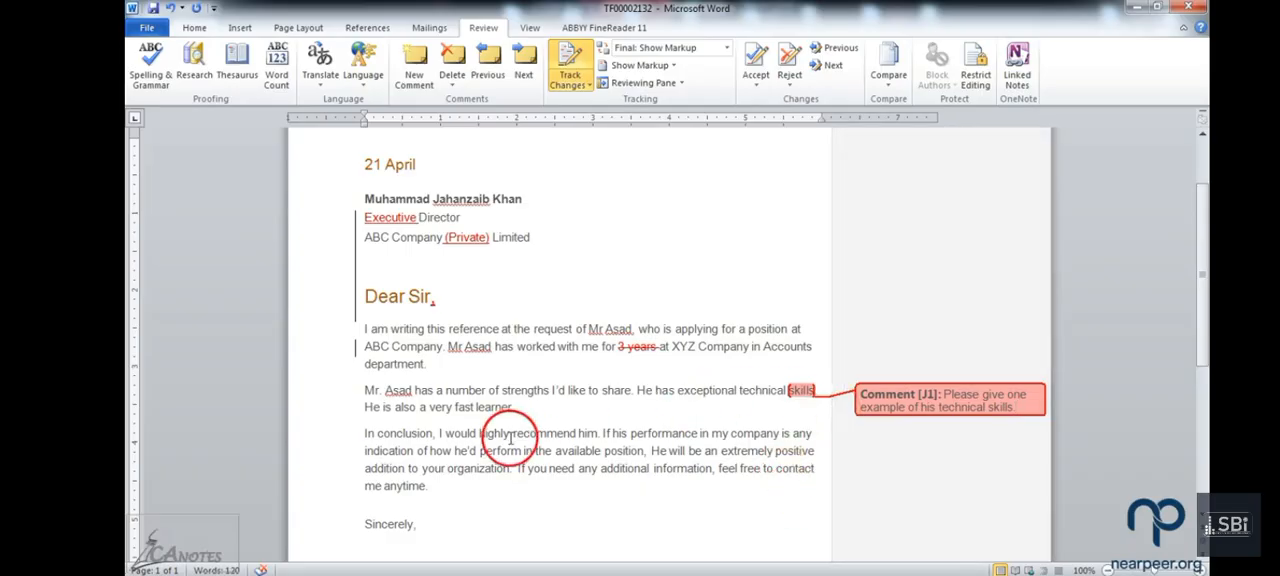
# Step: Replace "him" in the first sentence of the concluding paragraph with the applicant's title and name
pyautogui.click(579, 433)
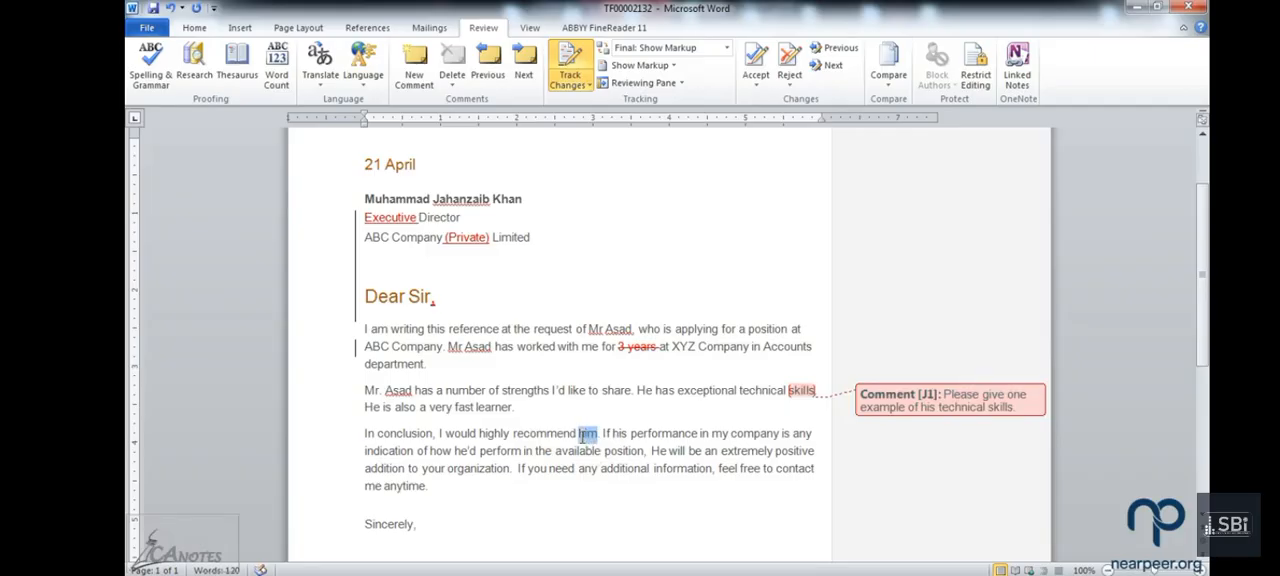
pyautogui.write('Mr')
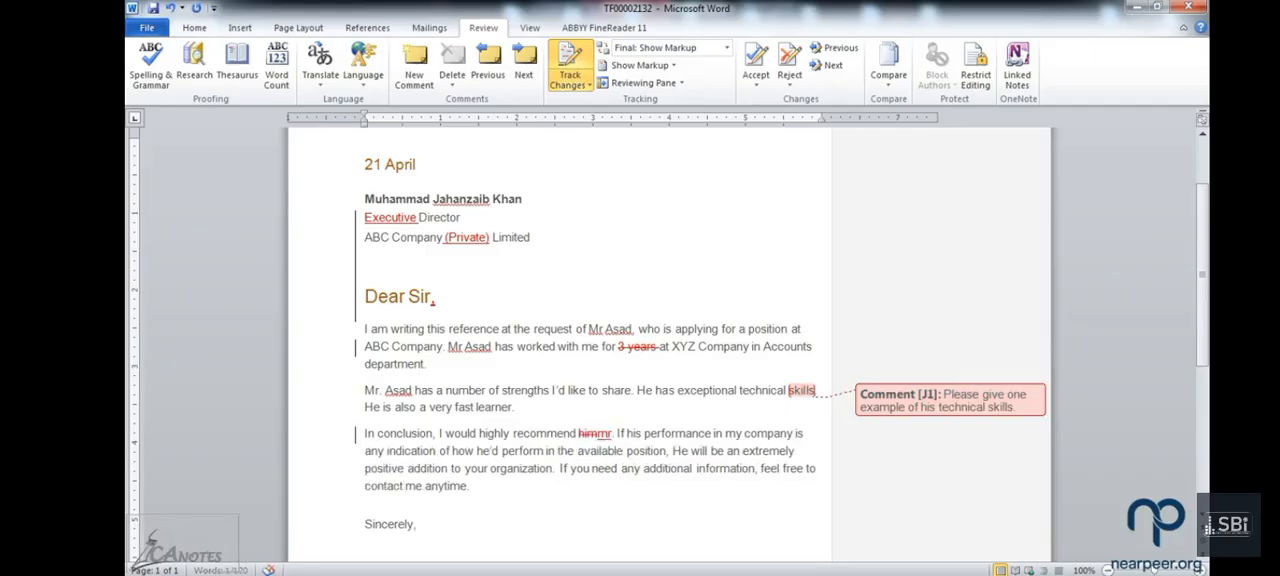
pyautogui.press('BackSpace')
pyautogui.press('BackSpace')
pyautogui.press('BackSpace')
pyautogui.write('Mr. Asad')
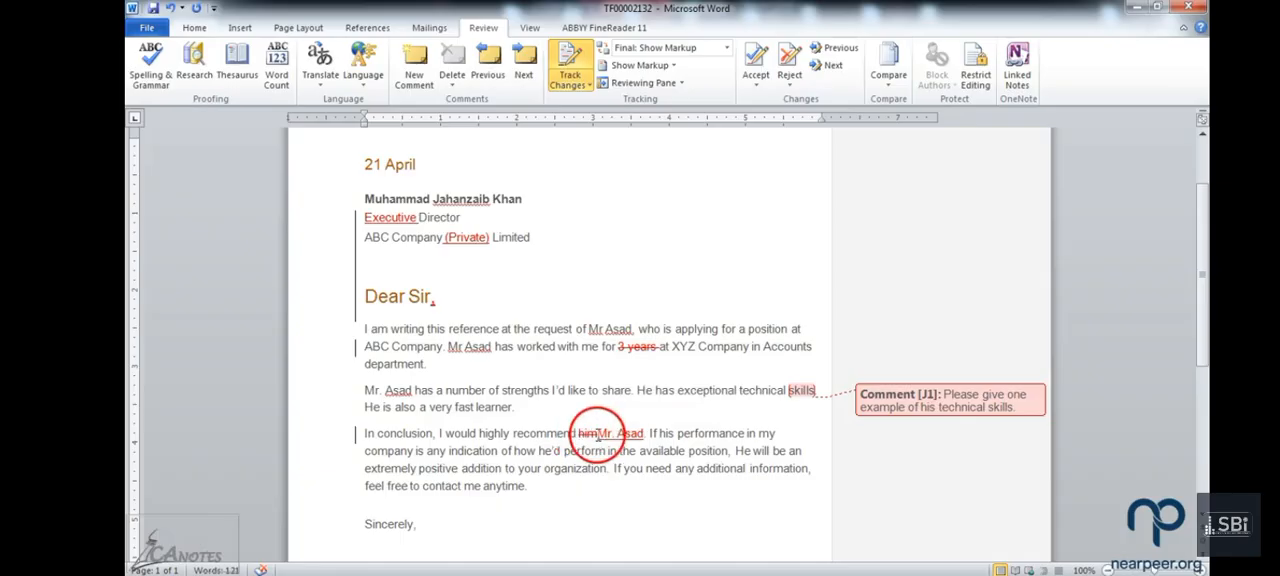
pyautogui.moveTo(613, 436)
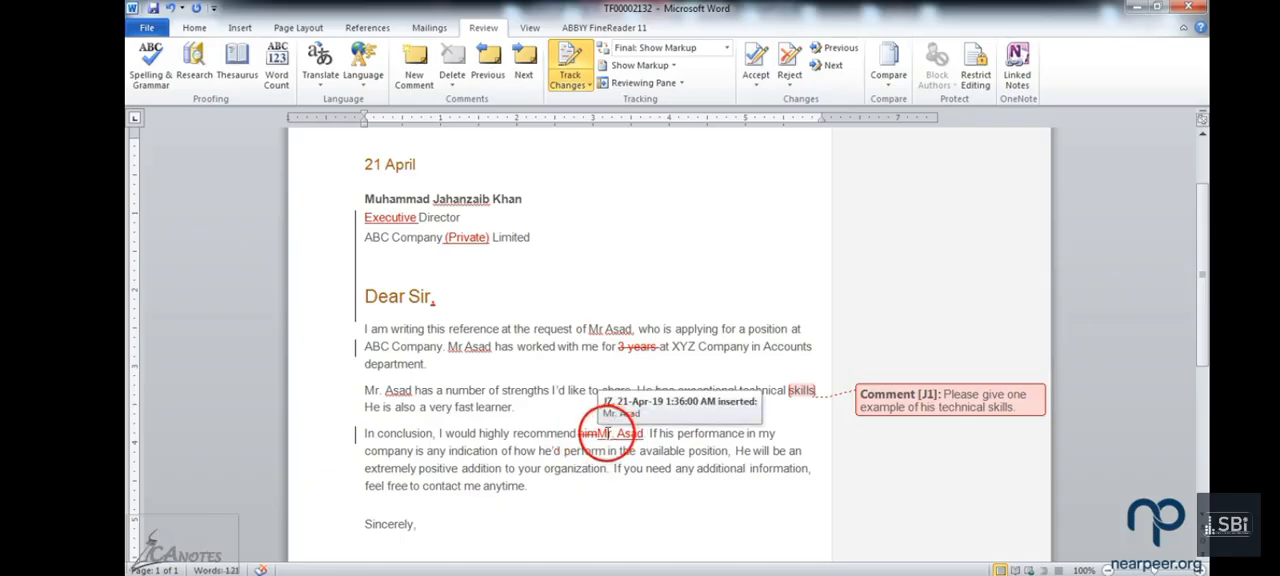
pyautogui.scroll(-3, 590, 450)
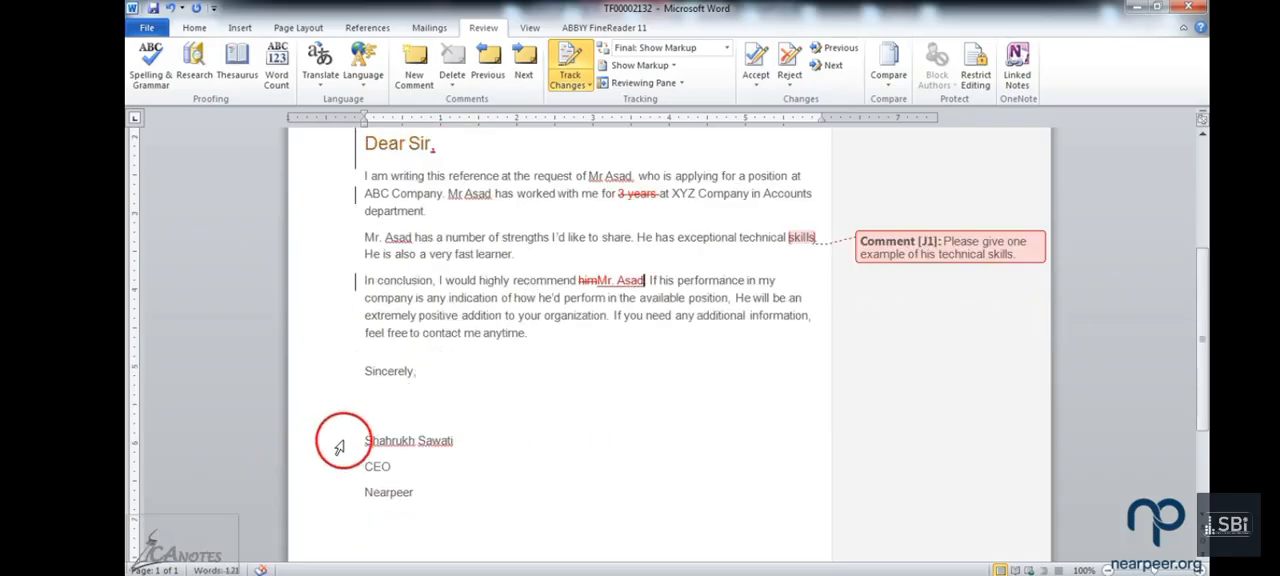
# Step: Apply single line spacing to the three signature lines below "Sincerely"
pyautogui.moveTo(334, 432); pyautogui.dragTo(334, 506)
pyautogui.click(194, 27)
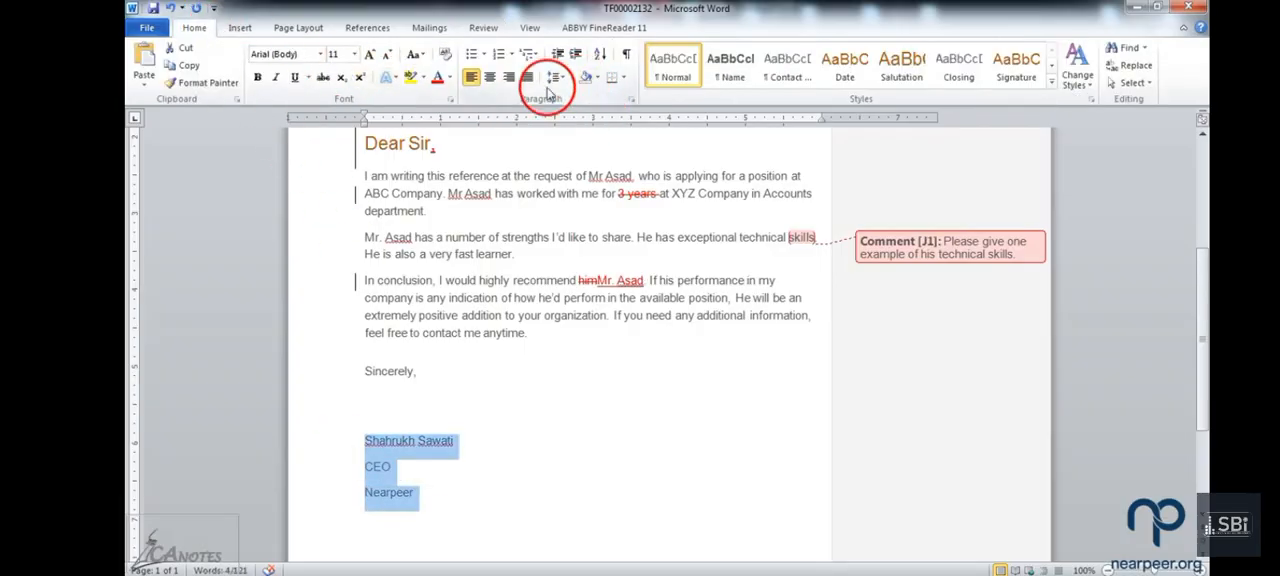
pyautogui.click(553, 78)
pyautogui.click(566, 98)
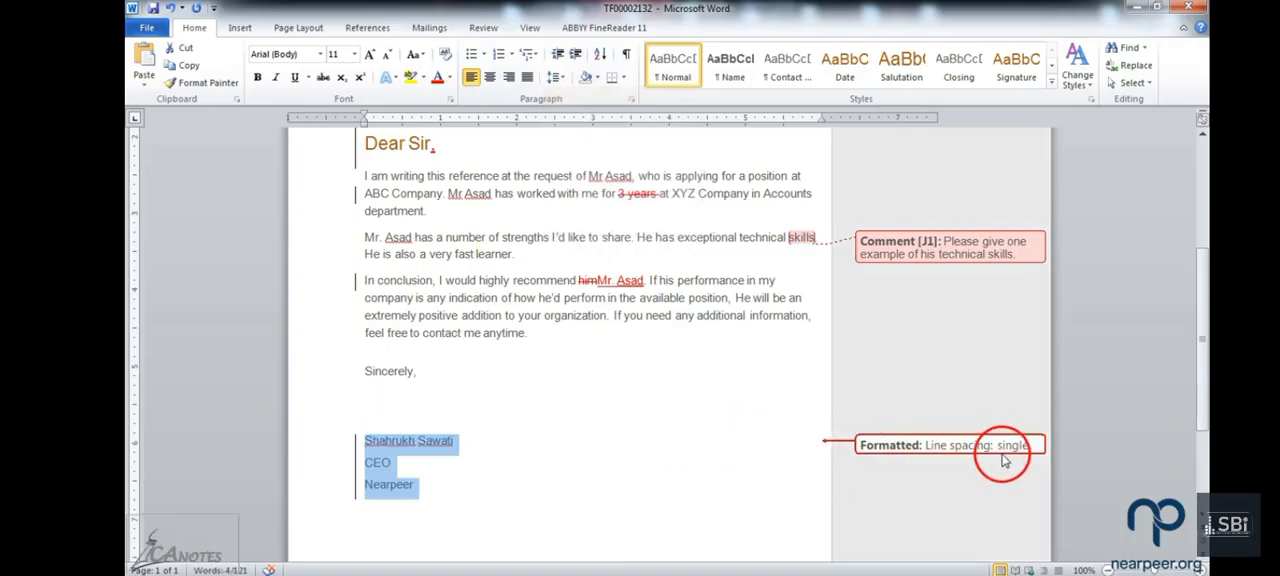
# Step: Enlarge the signature block's font to 14 pt
pyautogui.click(369, 55)
pyautogui.click(369, 55)
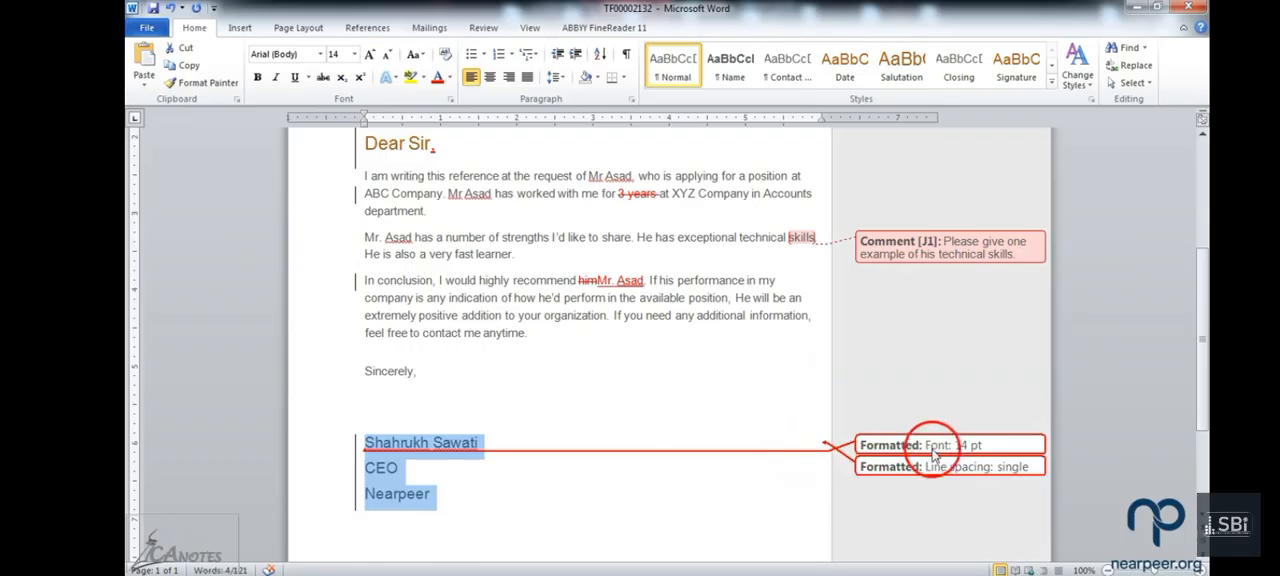
pyautogui.moveTo(919, 479)
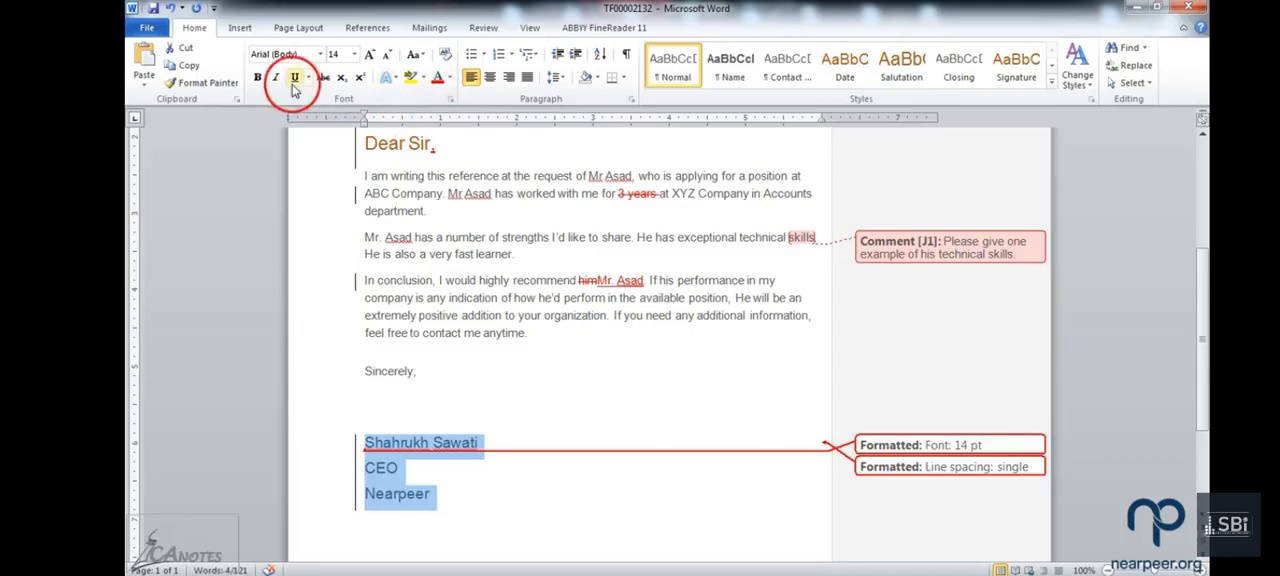
# Step: Make the signature block bold and italic, and reduce its font size to 10 pt
pyautogui.click(257, 79)
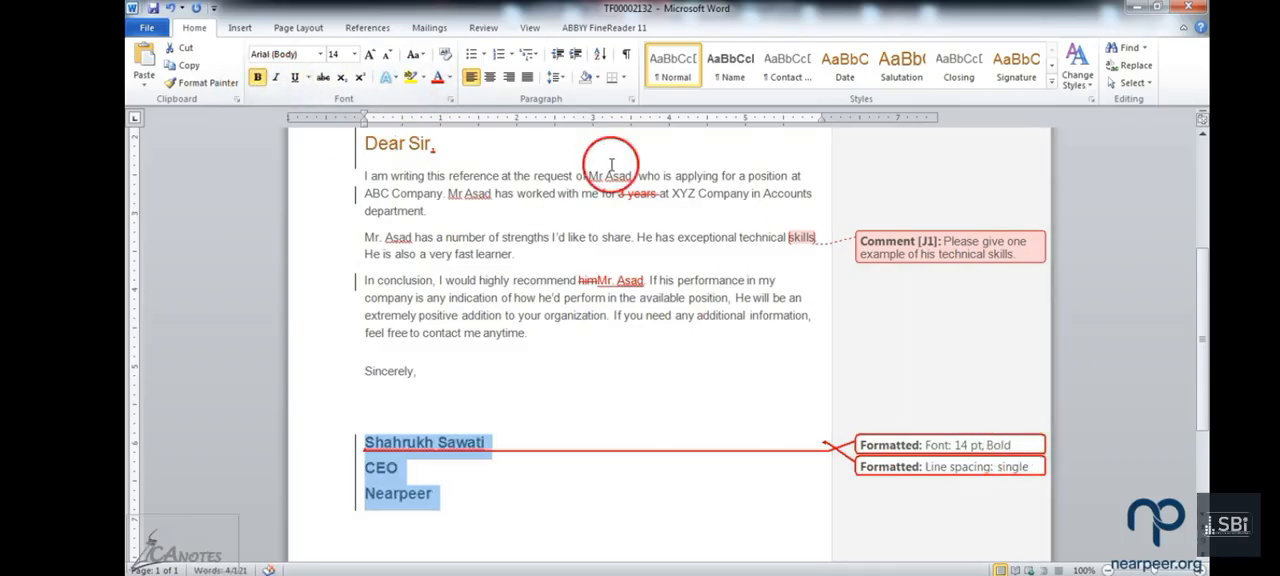
pyautogui.click(279, 80)
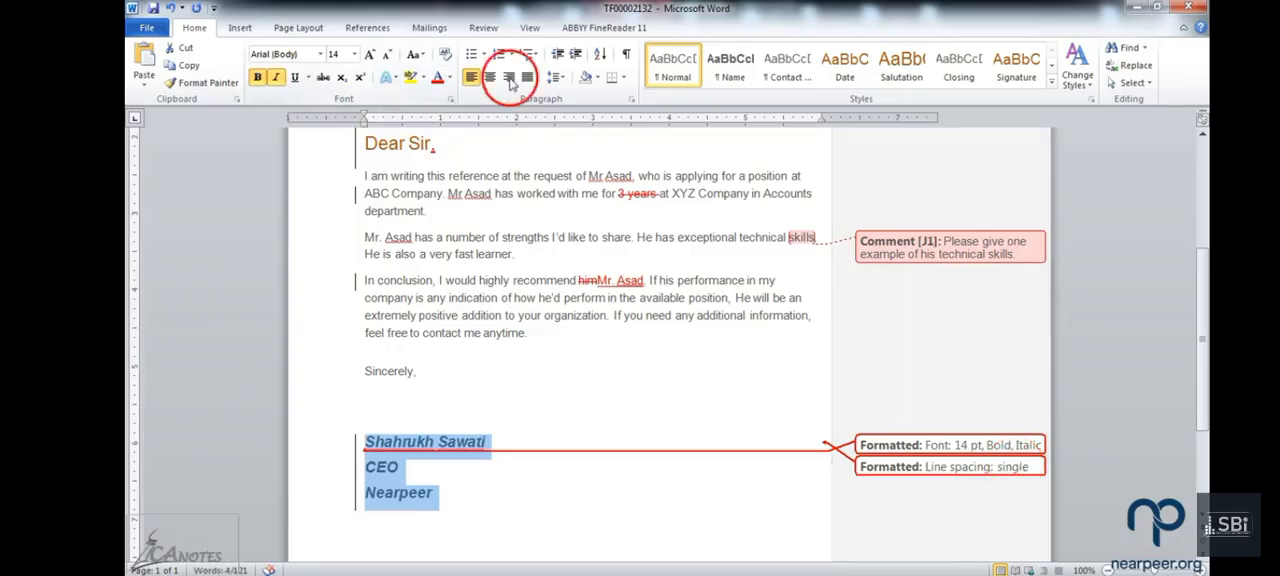
pyautogui.click(388, 56)
pyautogui.click(388, 56)
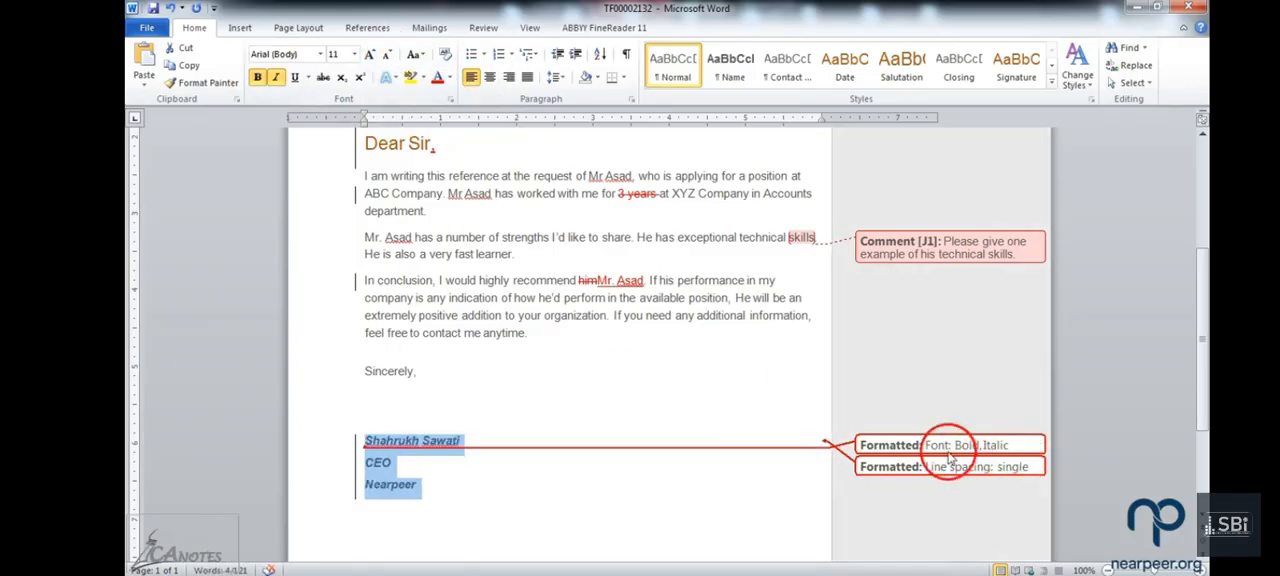
pyautogui.click(388, 56)
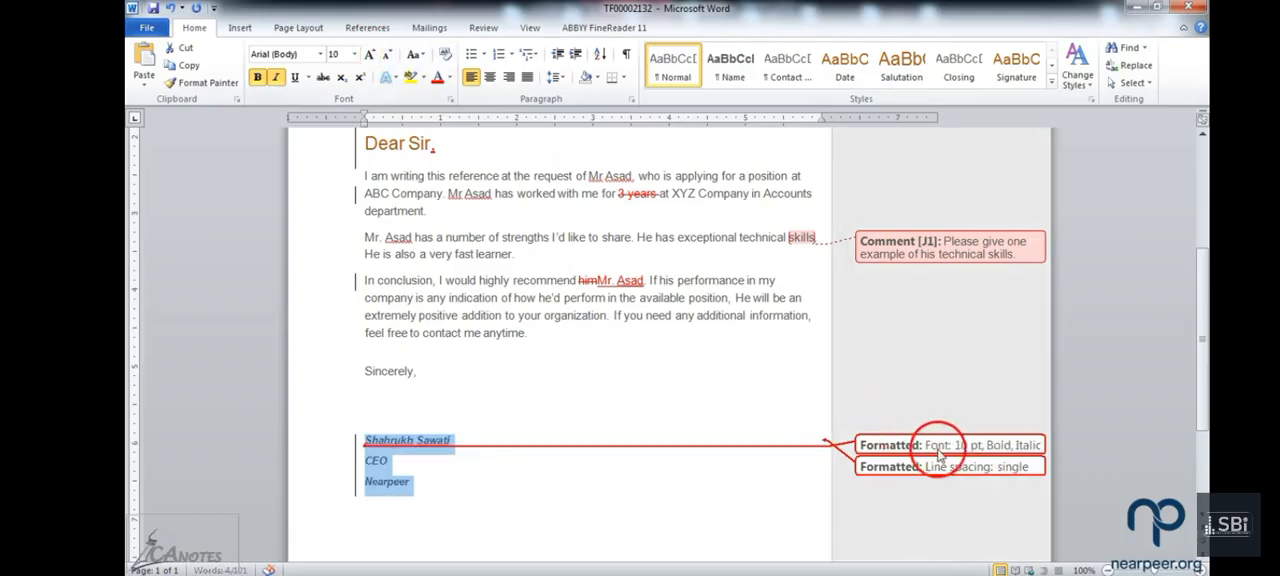
pyautogui.moveTo(972, 452)
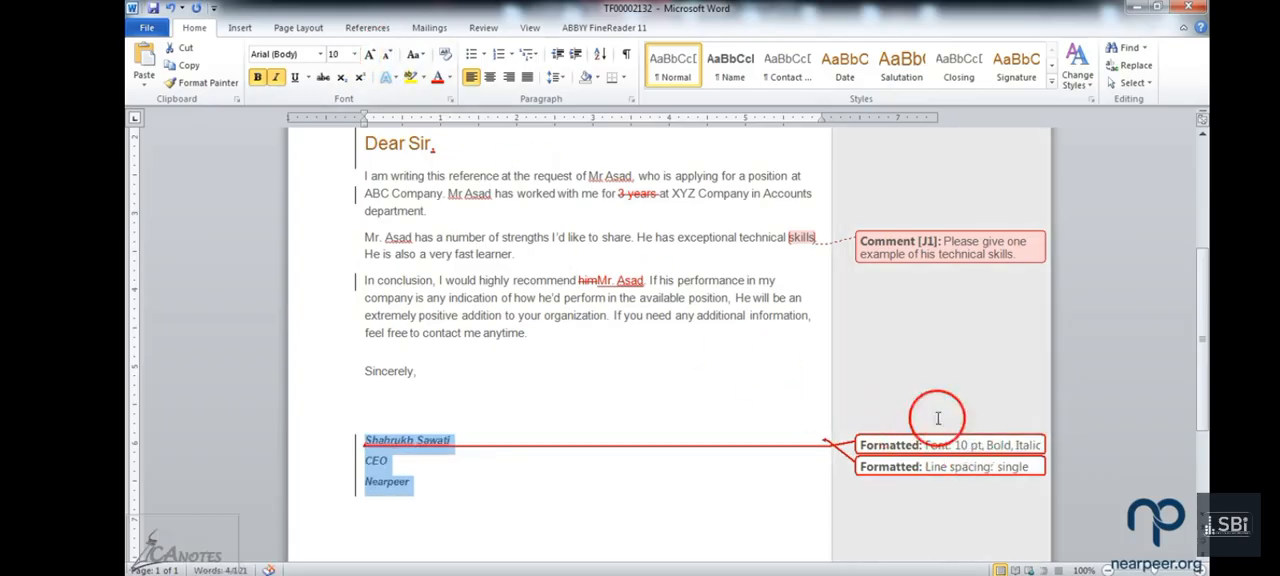
# Step: Examine the tracked formatting changes recorded for the signature block and the lines they refer to
pyautogui.moveTo(703, 348); pyautogui.dragTo(642, 371)
pyautogui.scroll(1, 640, 371)
pyautogui.click(400, 409)
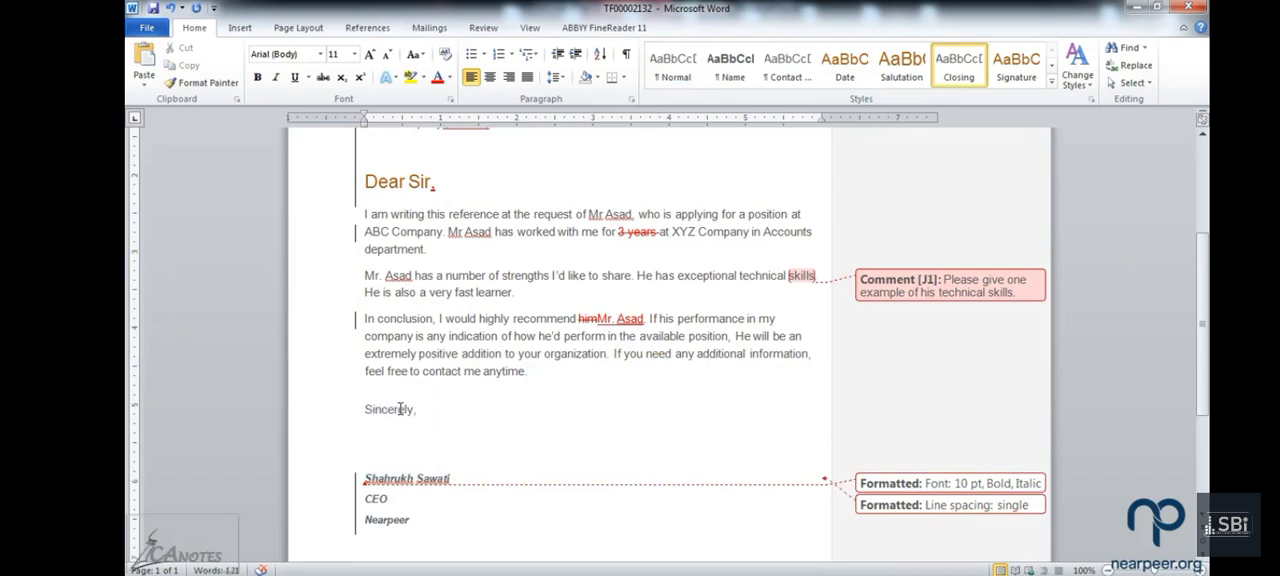
pyautogui.scroll(-1, 440, 420)
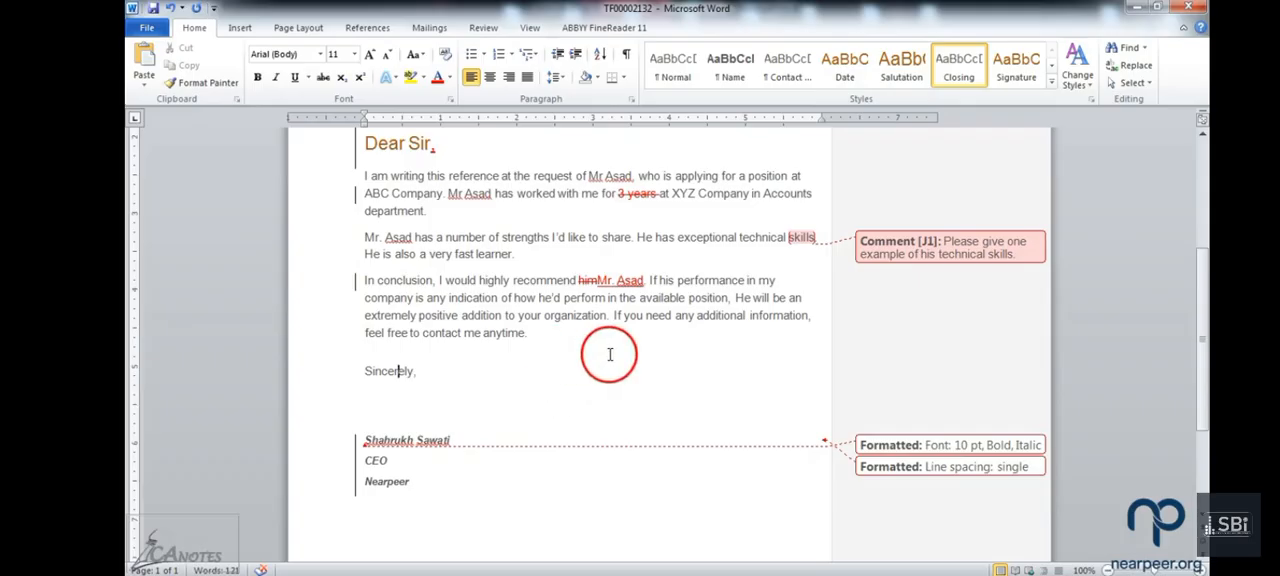
pyautogui.scroll(1, 905, 462)
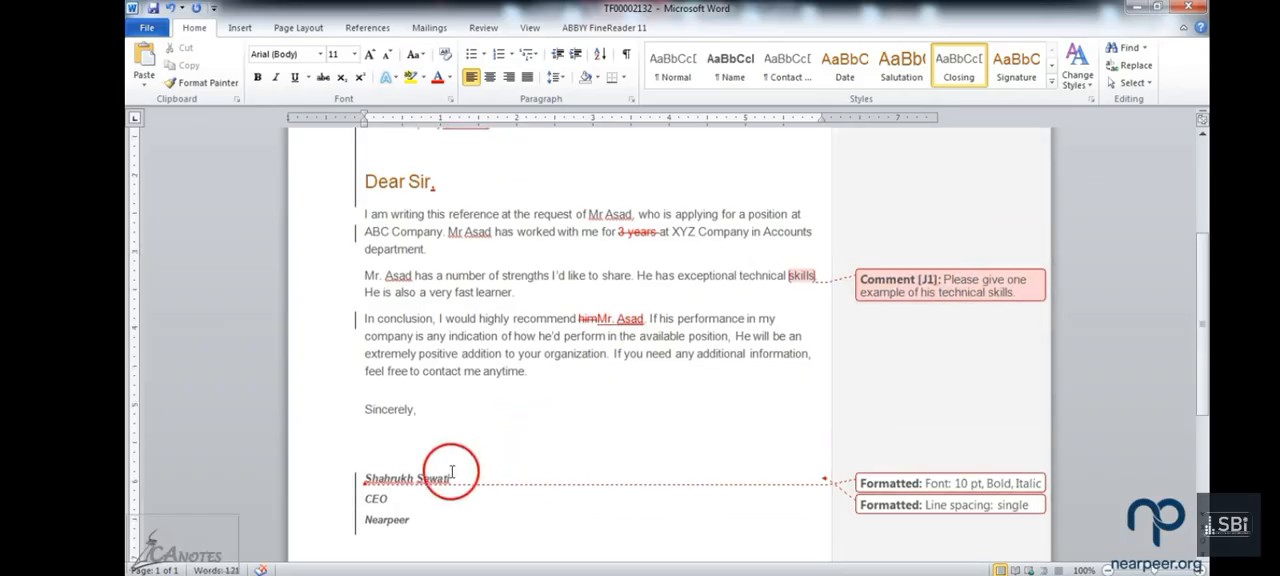
pyautogui.scroll(-1, 393, 487)
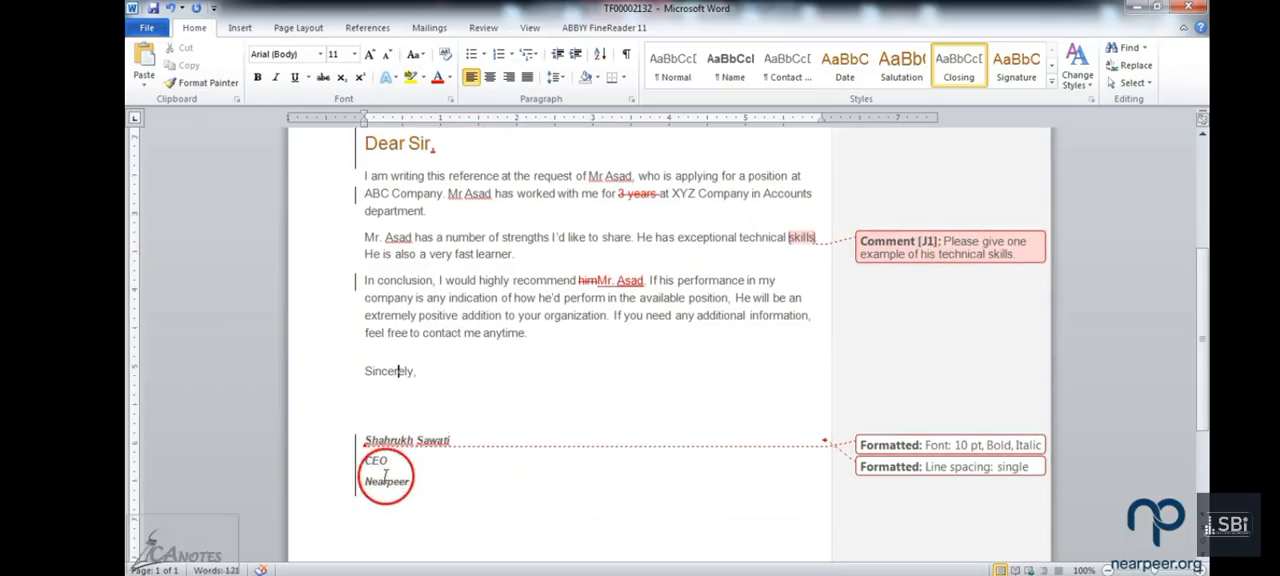
pyautogui.moveTo(313, 455); pyautogui.dragTo(306, 500)
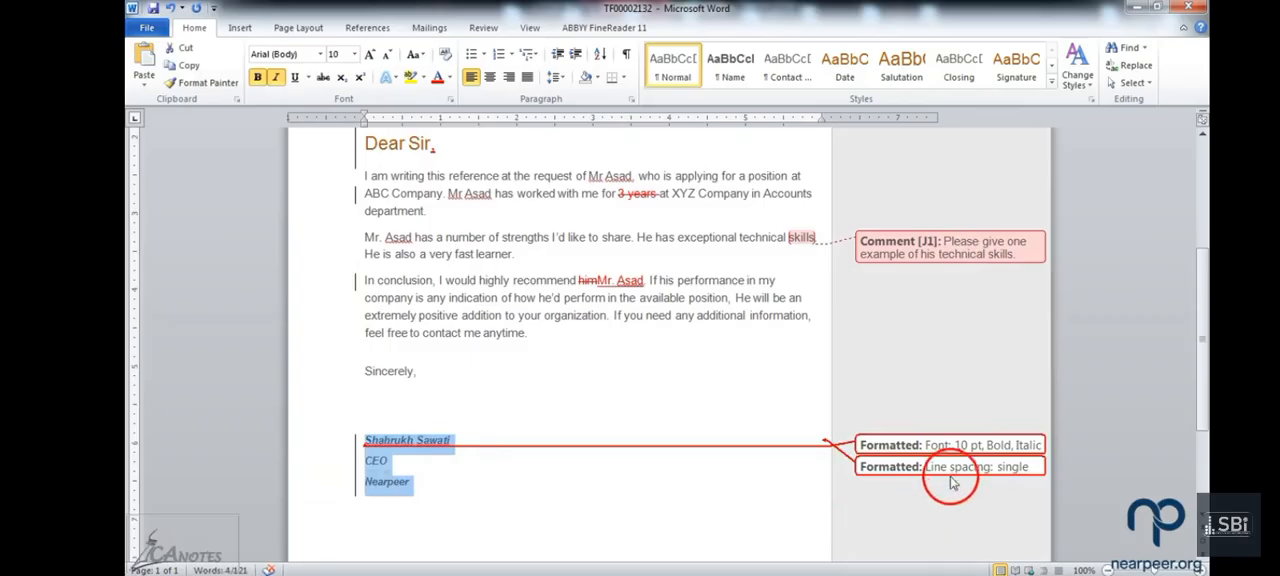
pyautogui.click(846, 508)
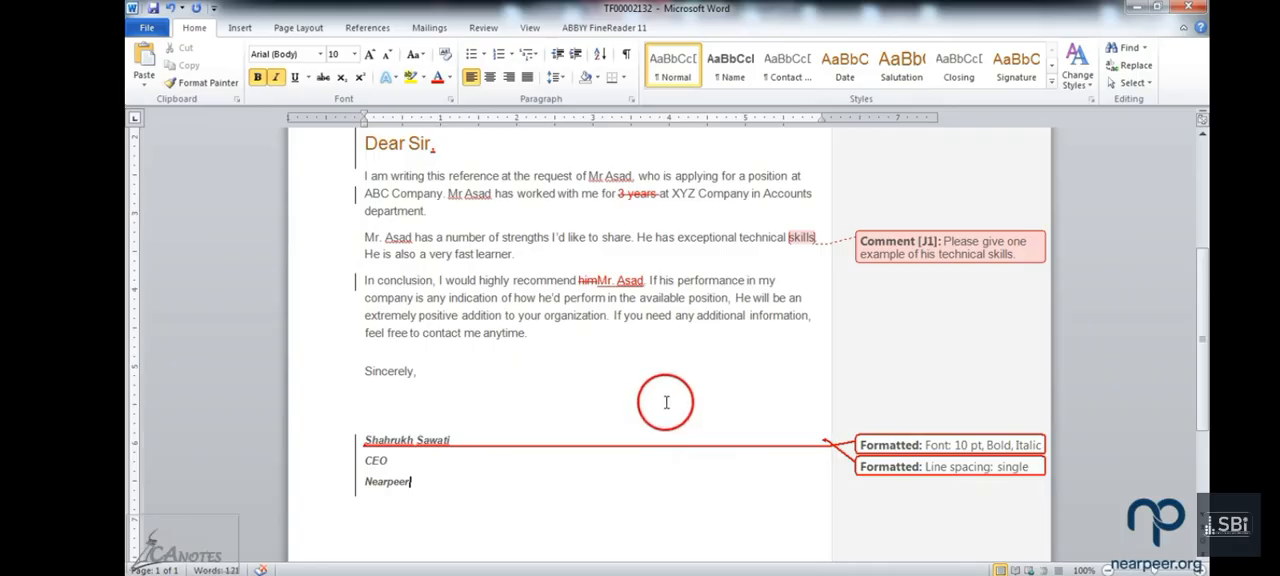
pyautogui.scroll(1, 710, 396)
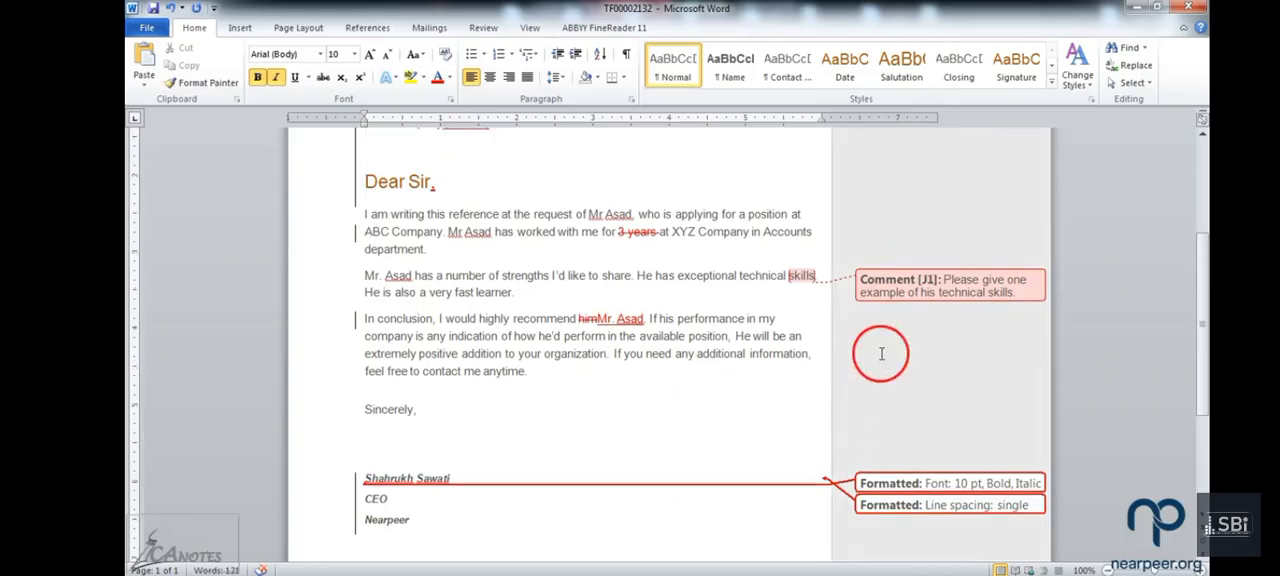
# Step: Switch the review display to Final and look over the letter from the recipient block to the signature
pyautogui.click(482, 30)
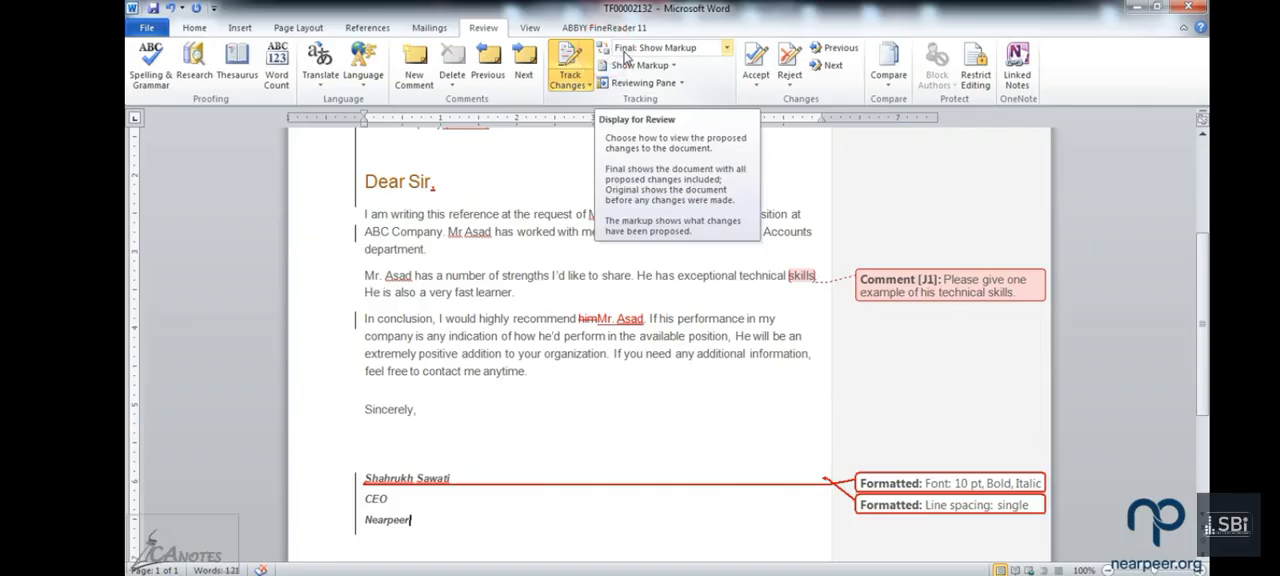
pyautogui.click(727, 50)
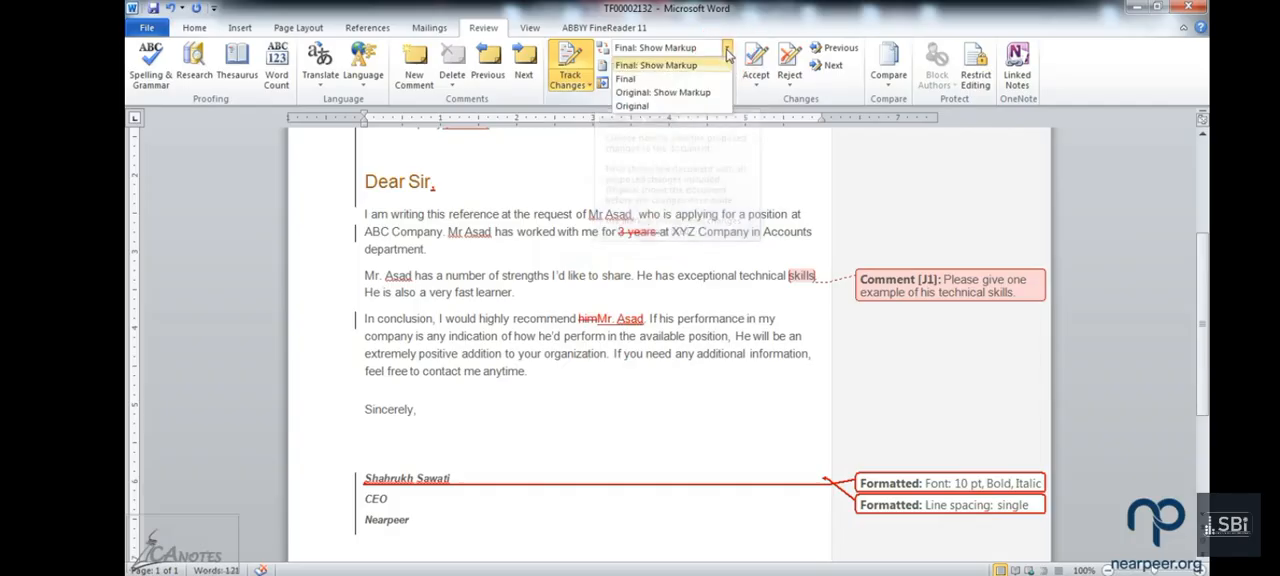
pyautogui.click(705, 79)
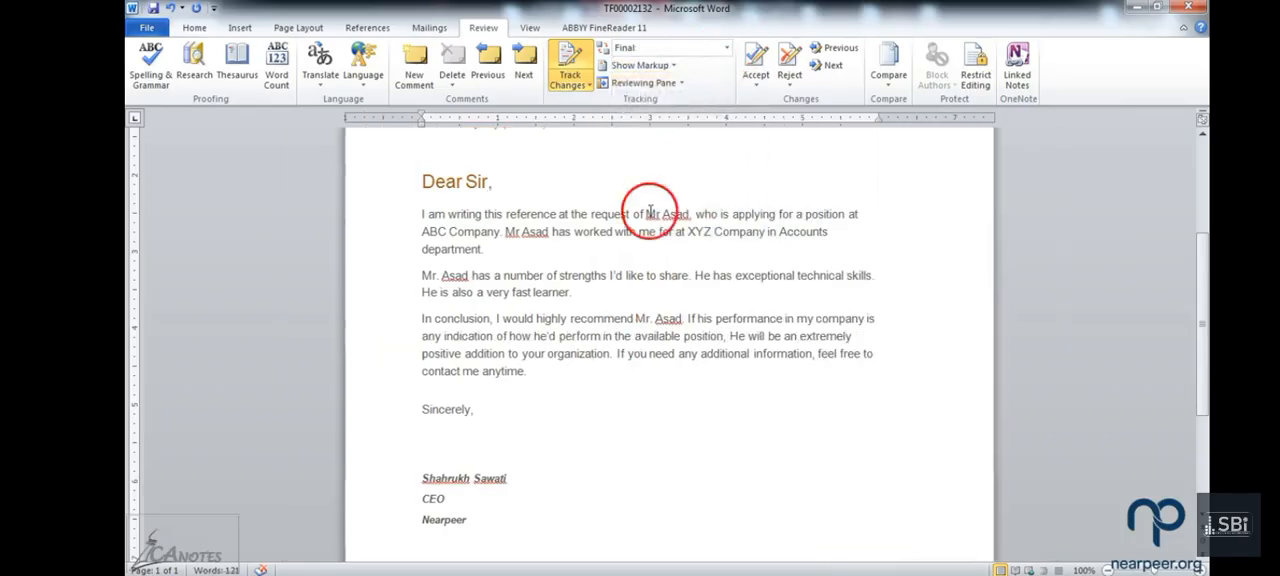
pyautogui.scroll(2, 588, 278)
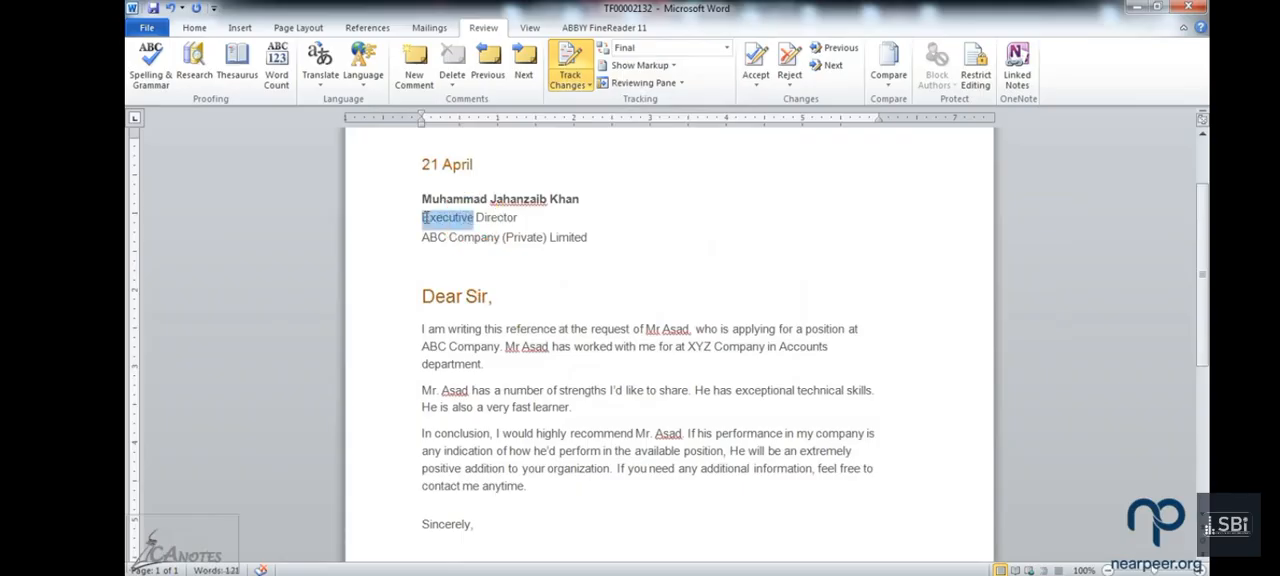
pyautogui.click(547, 242)
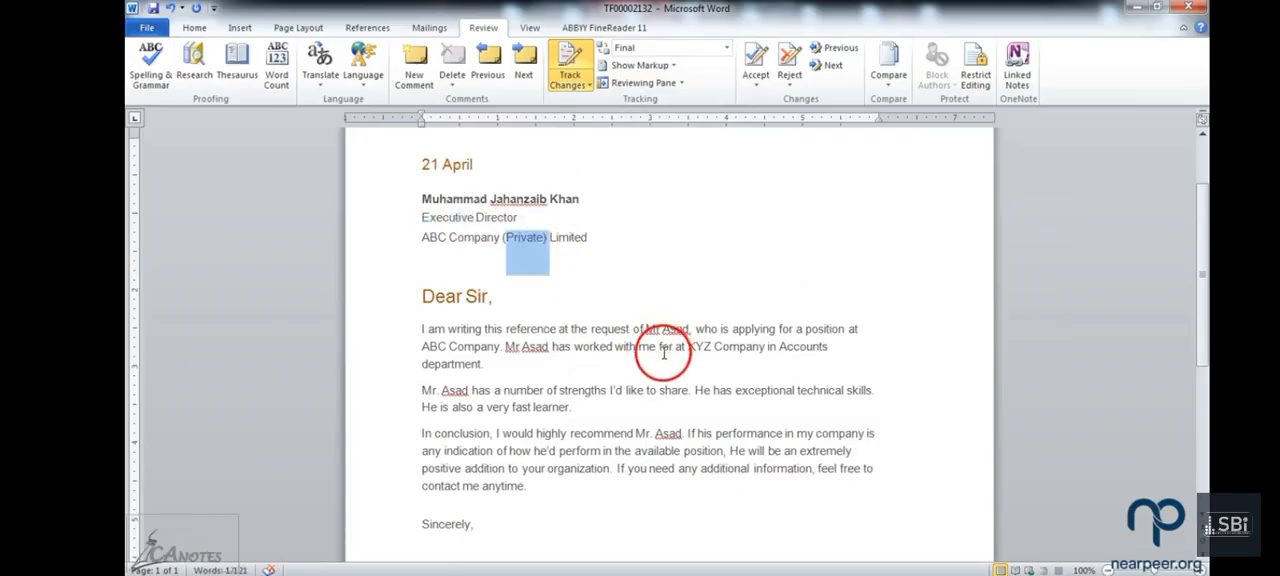
pyautogui.click(579, 393)
pyautogui.scroll(-3, 579, 395)
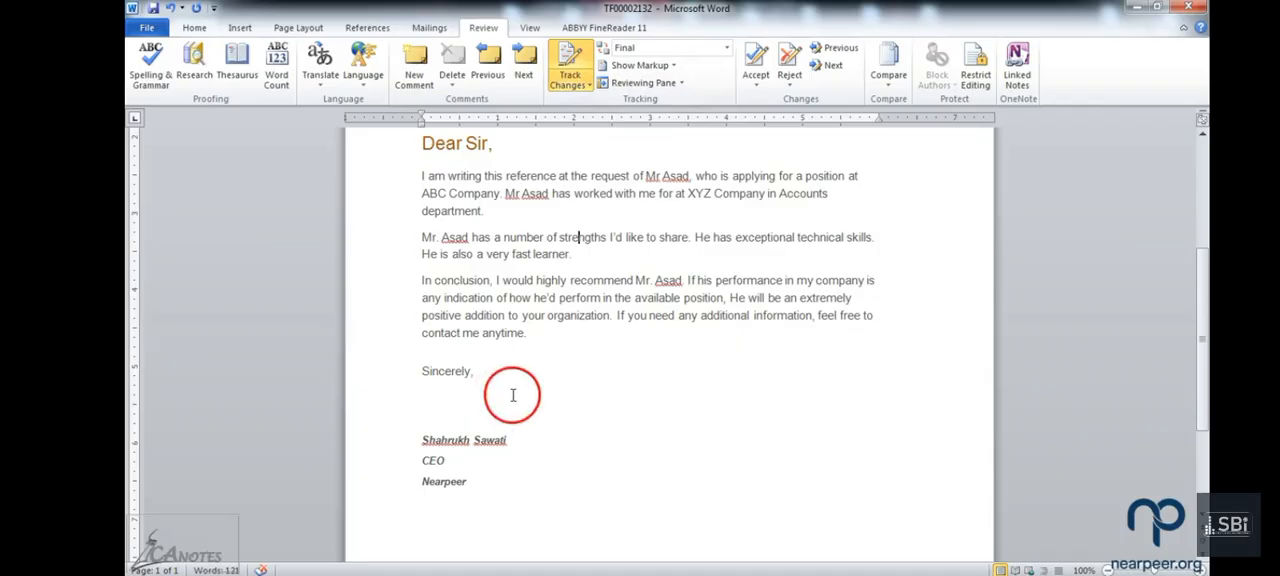
# Step: Switch the review display to Original: Show Markup and view the recipient block and body paragraphs
pyautogui.click(727, 50)
pyautogui.click(695, 92)
pyautogui.scroll(1, 595, 318)
pyautogui.scroll(3, 595, 318)
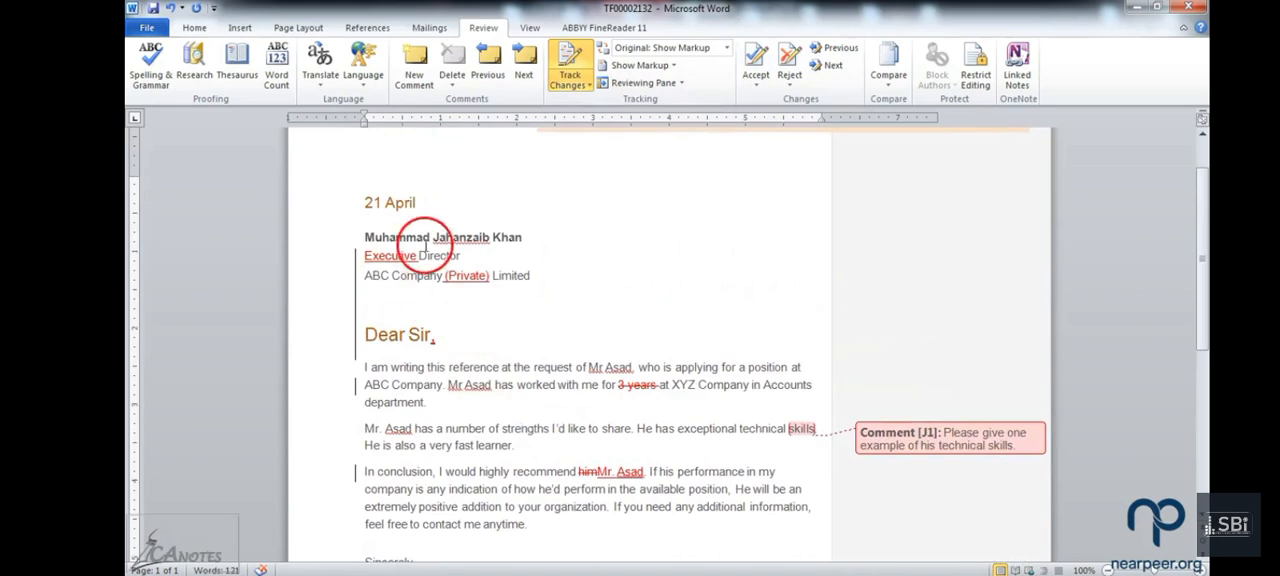
# Step: Switch the review display to Original and read through the unedited letter down to the signature
pyautogui.click(727, 49)
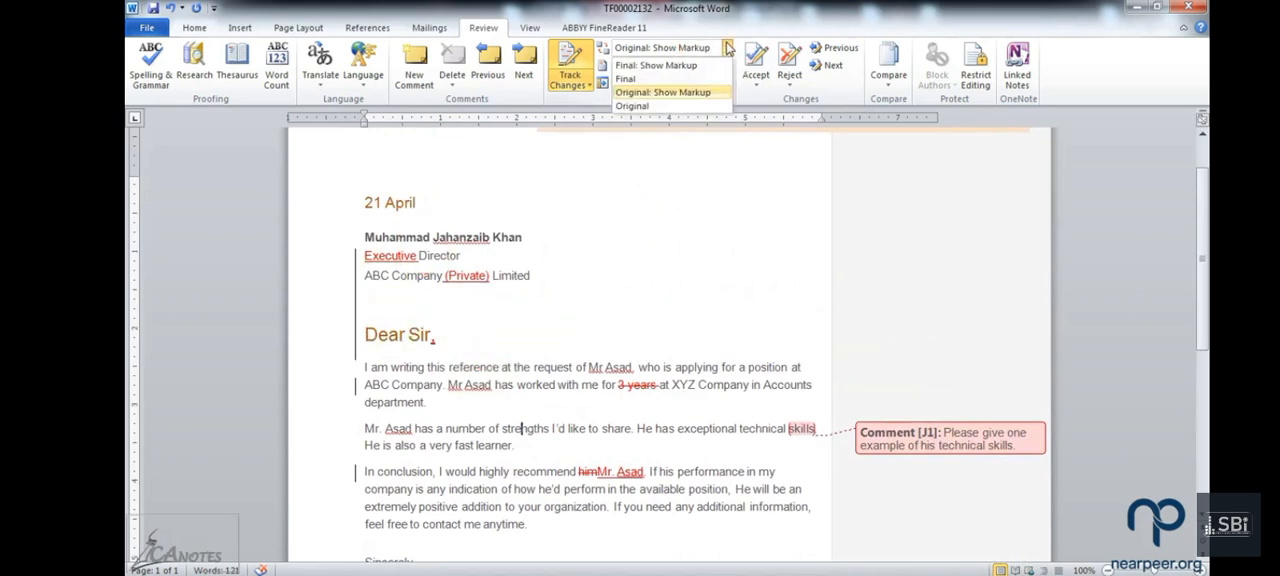
pyautogui.click(692, 107)
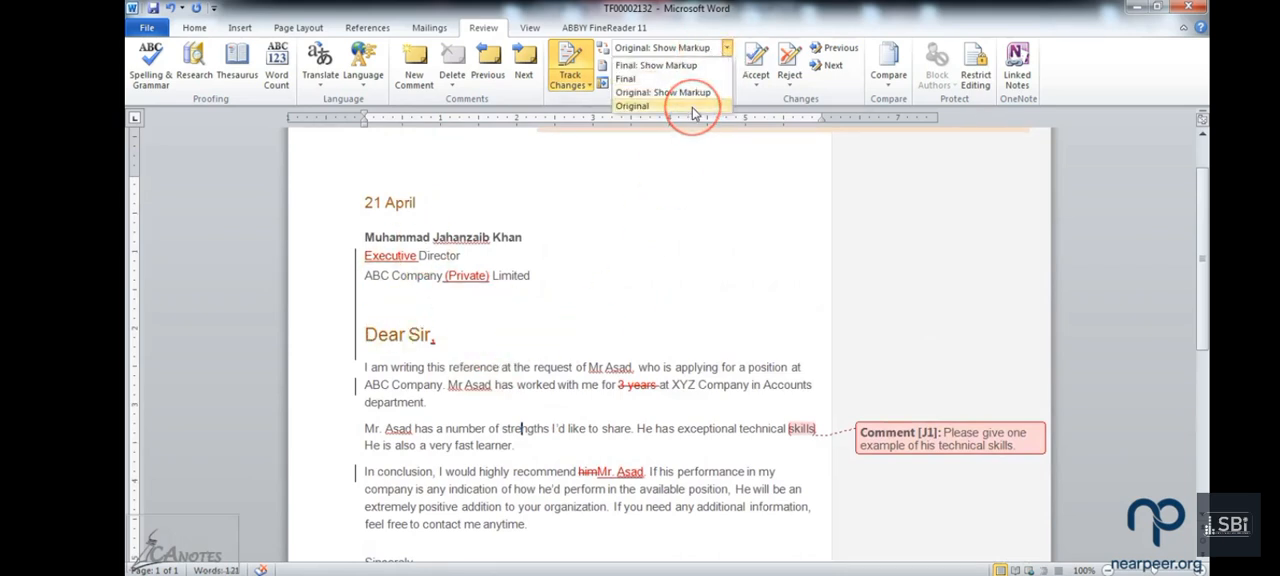
pyautogui.scroll(-2, 443, 366)
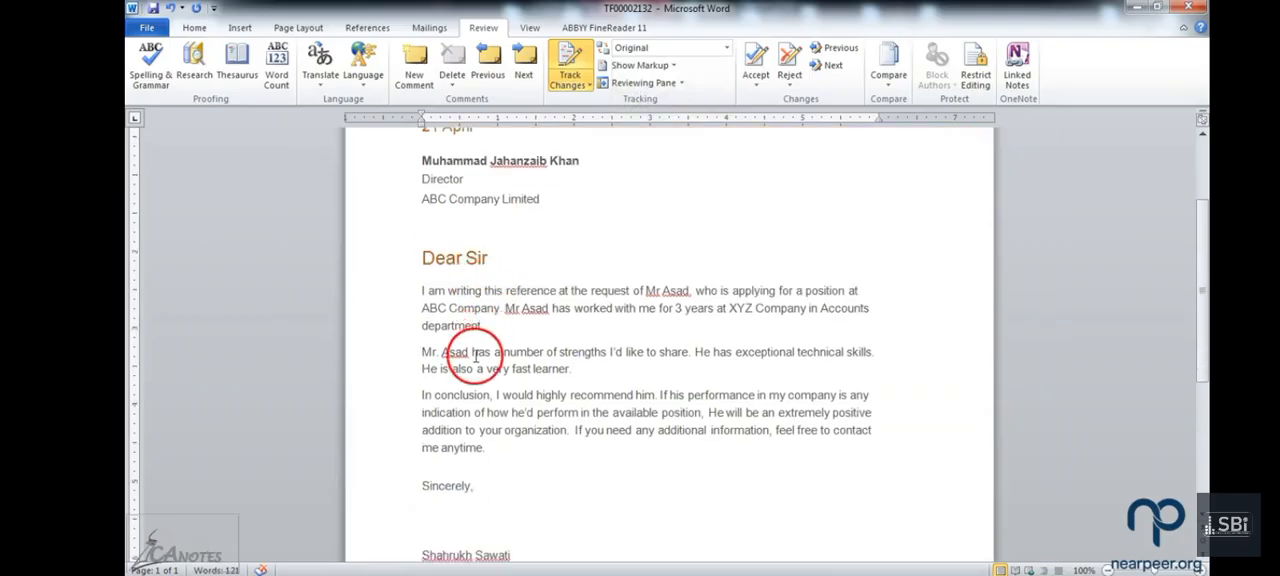
pyautogui.scroll(-1, 500, 470)
pyautogui.scroll(2, 500, 420)
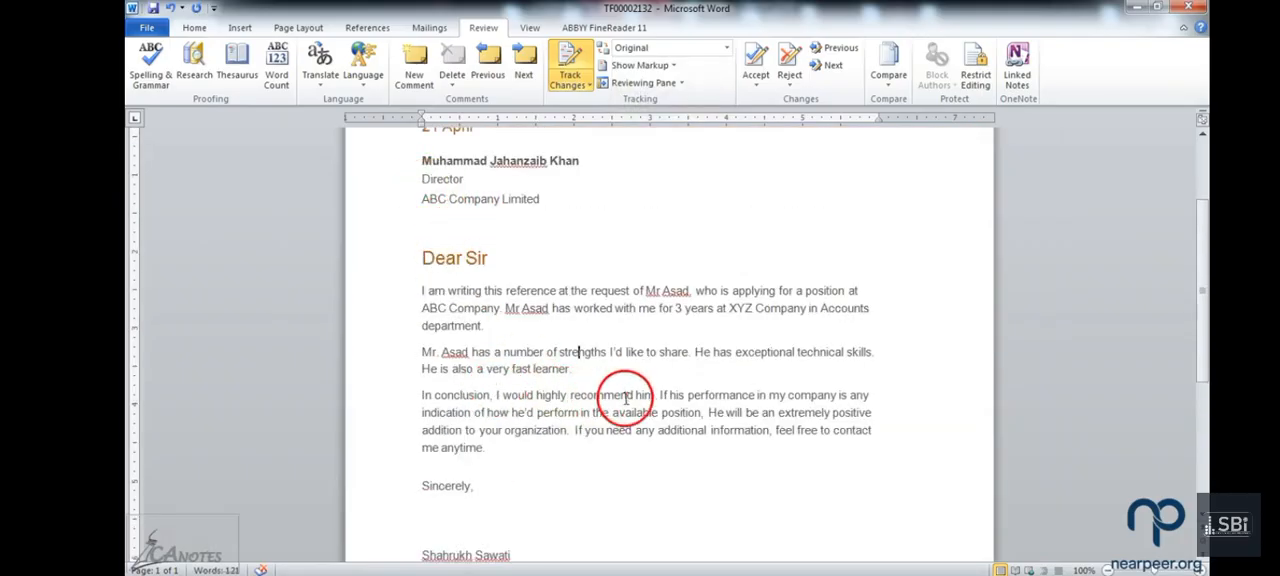
pyautogui.scroll(-2, 630, 410)
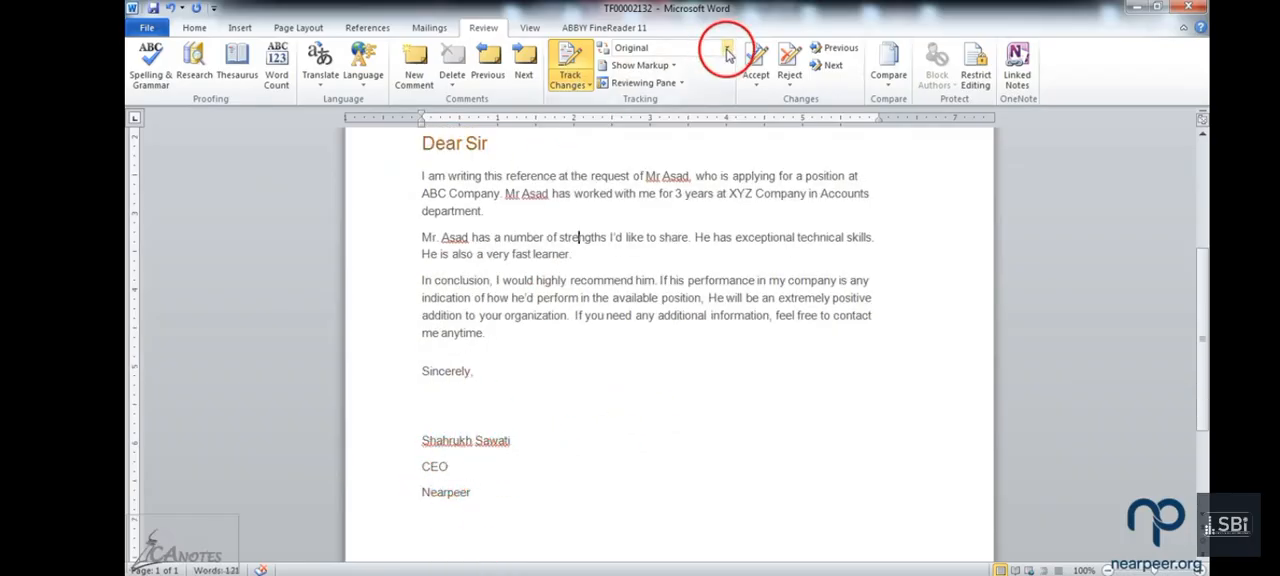
# Step: Close the recommendation letter
pyautogui.click(567, 80)
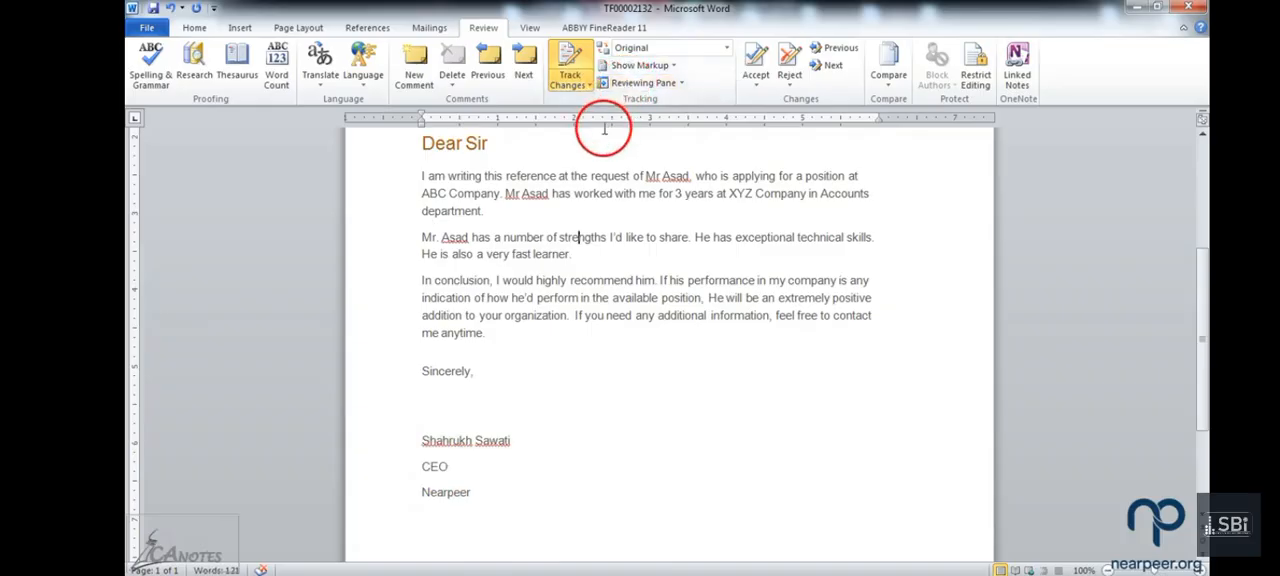
pyautogui.click(1188, 7)
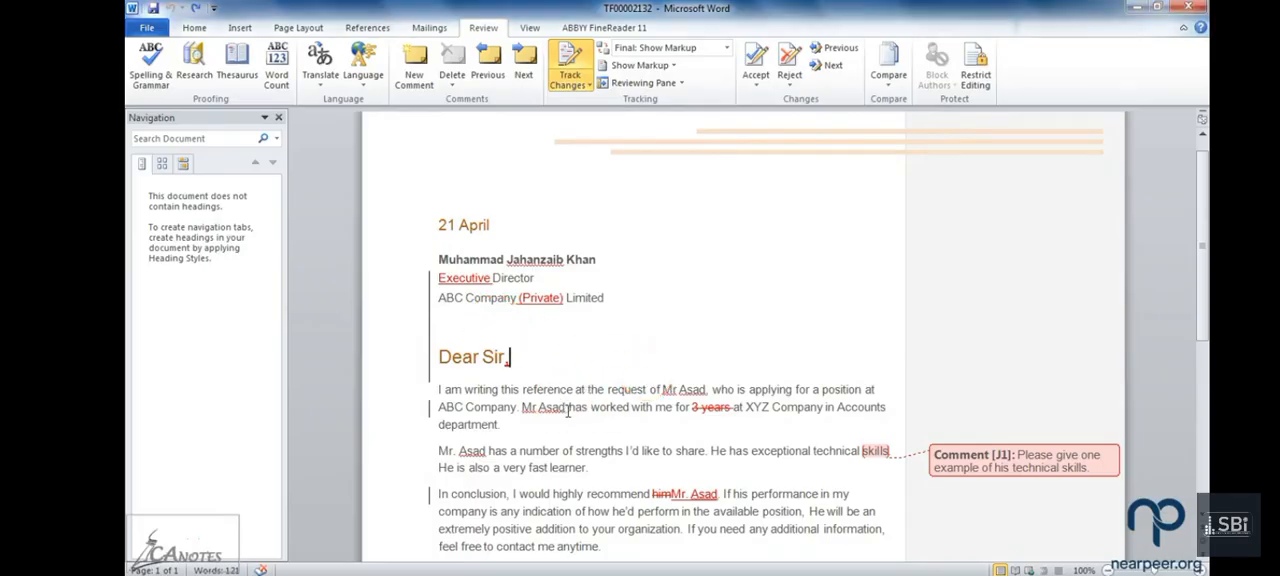
# Step: Add a comma after "Limited" in the company line and enter the recipient's postal address on a new line below it
pyautogui.scroll(-1, 622, 444)
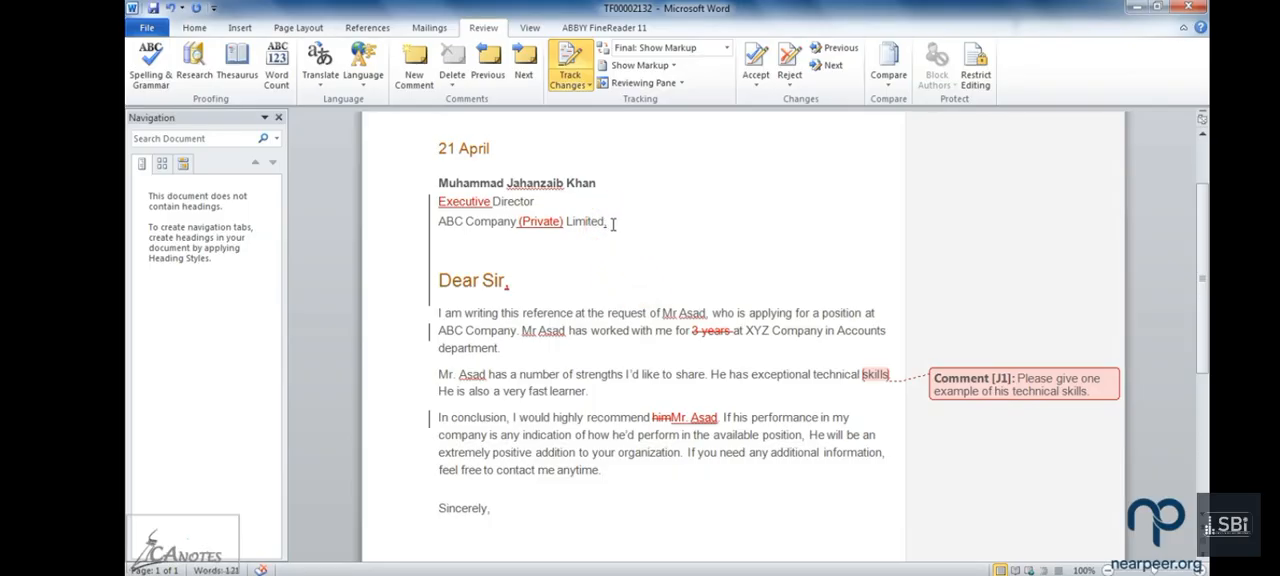
pyautogui.press('Return')
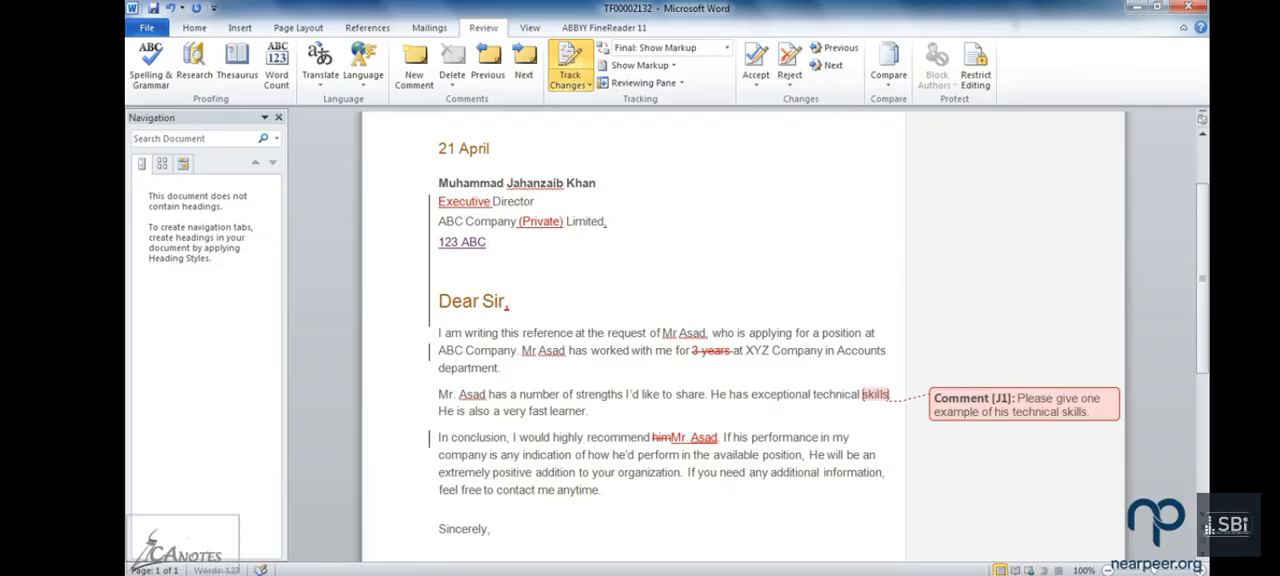
pyautogui.write('Block XYZ Garden Lahore')
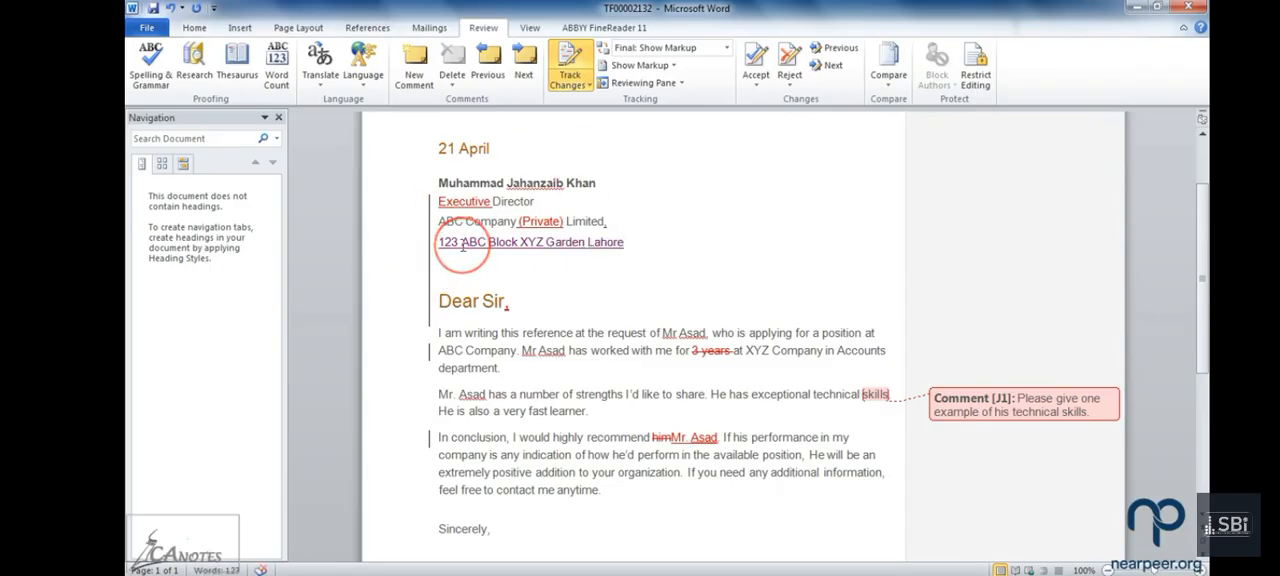
pyautogui.moveTo(462, 246)
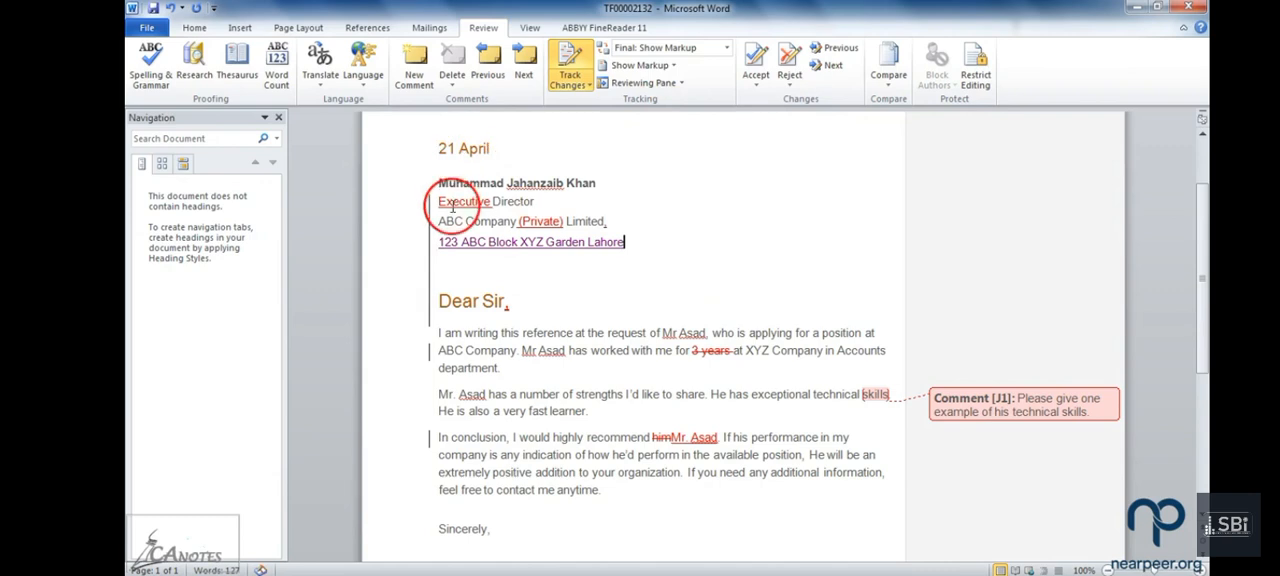
pyautogui.moveTo(452, 207)
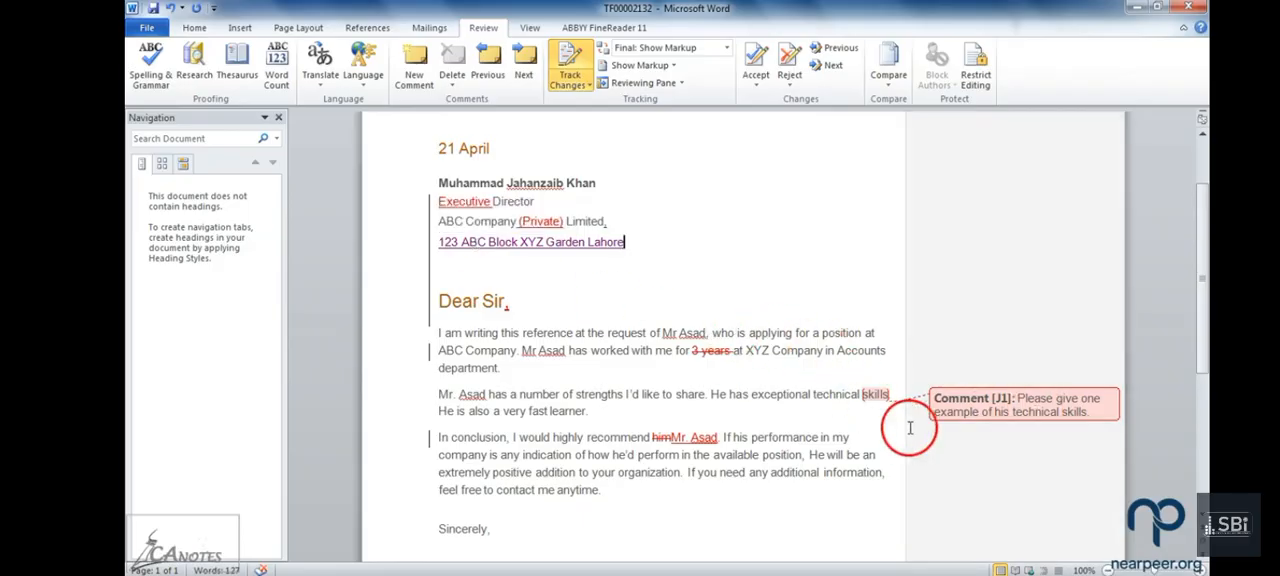
# Step: Add a second comment on the word "skills" reading "I agree with this comment"
pyautogui.moveTo(888, 395); pyautogui.dragTo(864, 400)
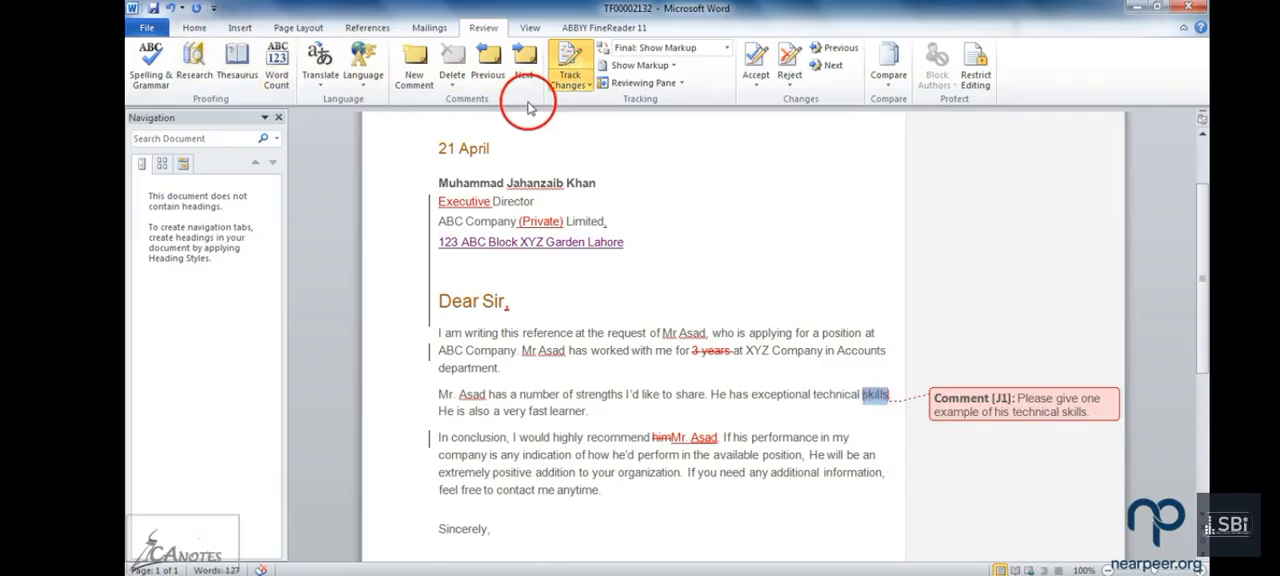
pyautogui.click(413, 60)
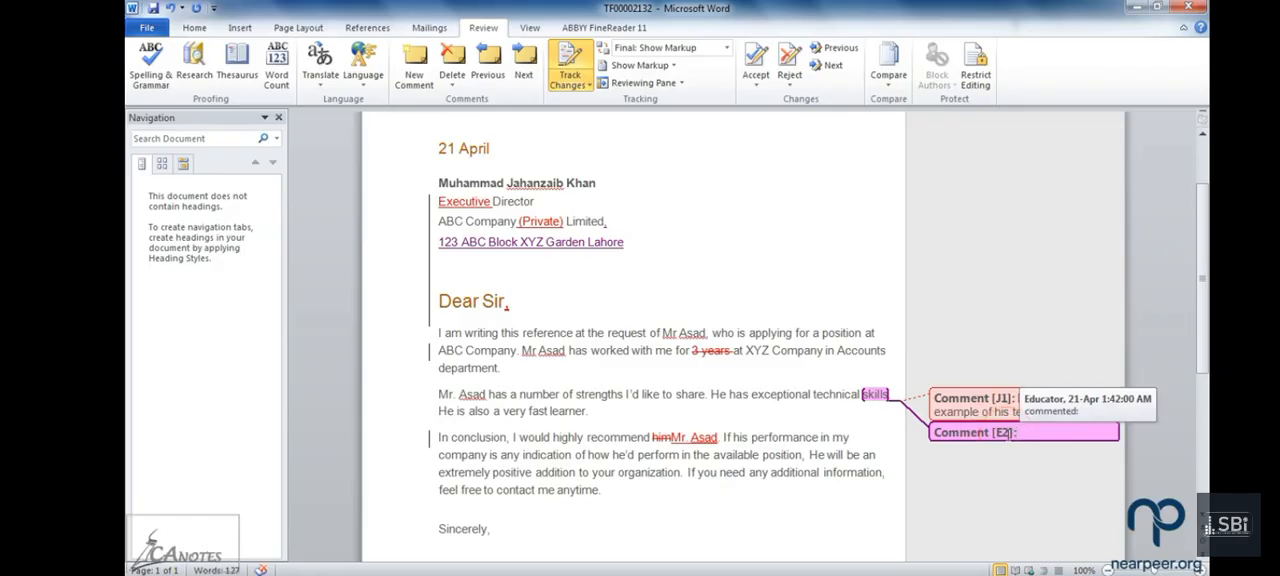
pyautogui.click(1018, 436)
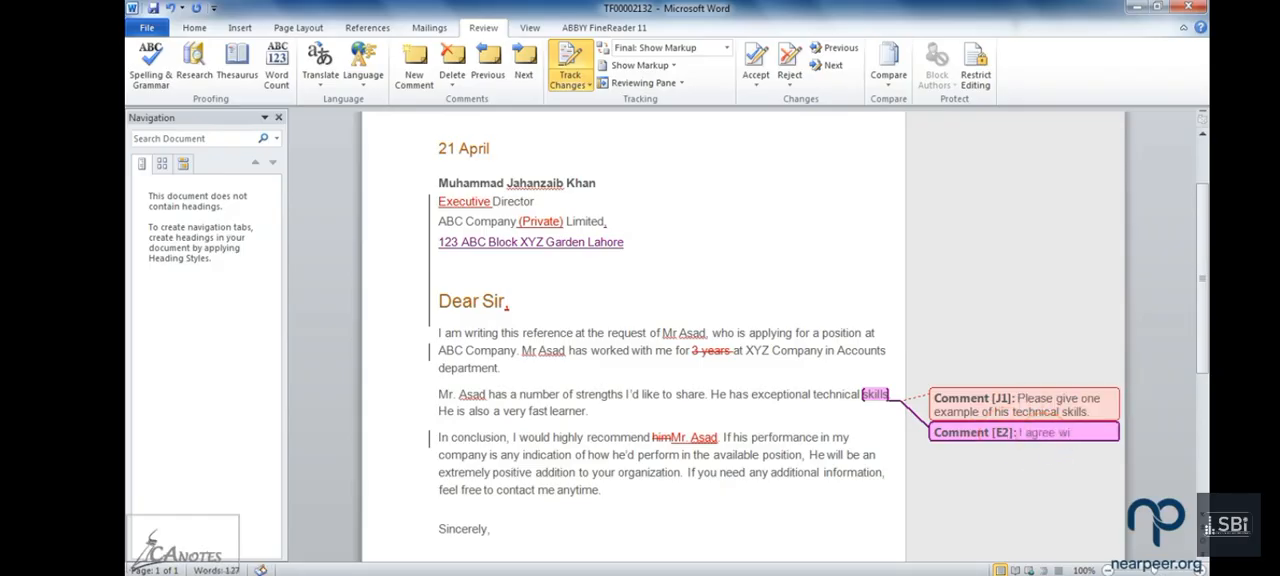
pyautogui.write('I agree with this comment')
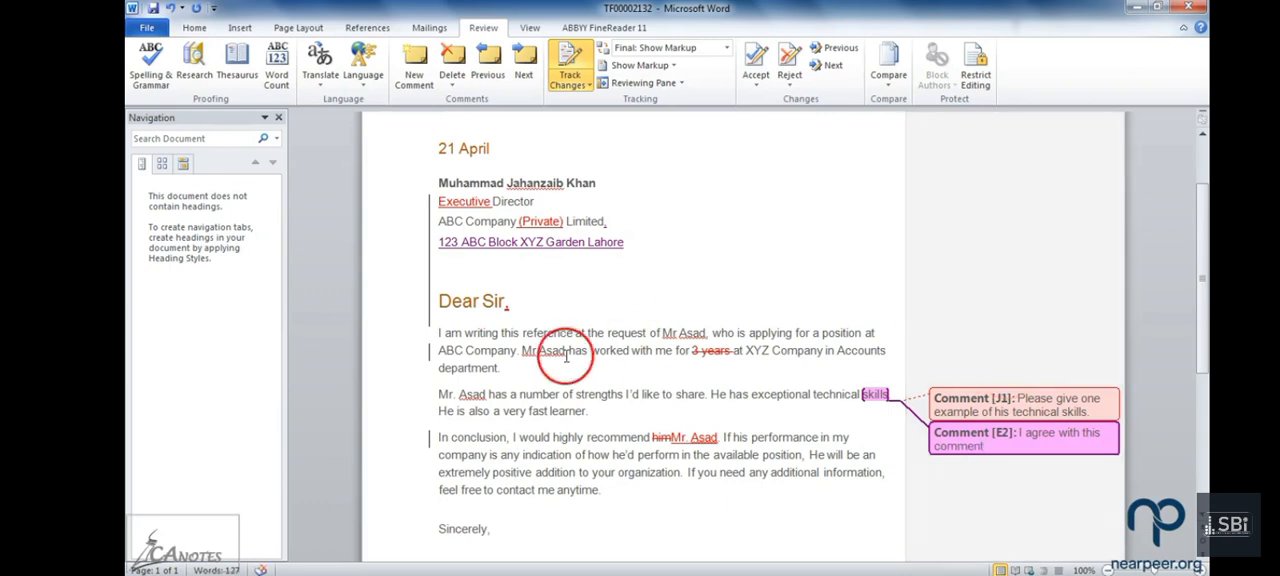
# Step: Set the font color of the "Dear Sir" salutation and the "21 April" date line to Automatic
pyautogui.moveTo(540, 300); pyautogui.dragTo(445, 302)
pyautogui.click(195, 28)
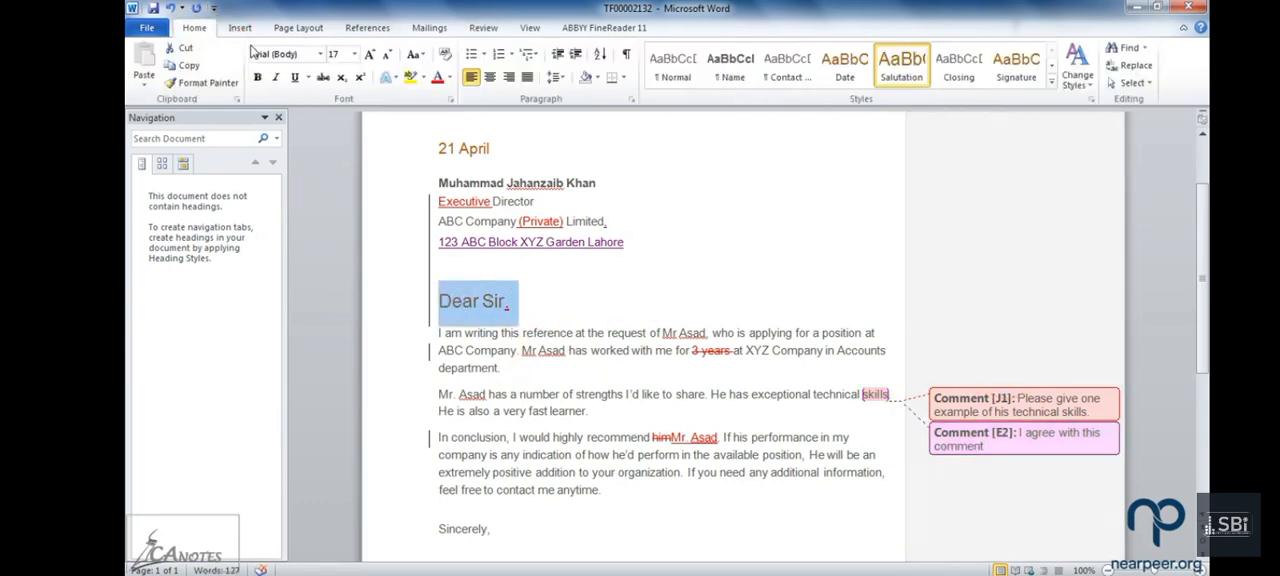
pyautogui.click(447, 78)
pyautogui.click(455, 104)
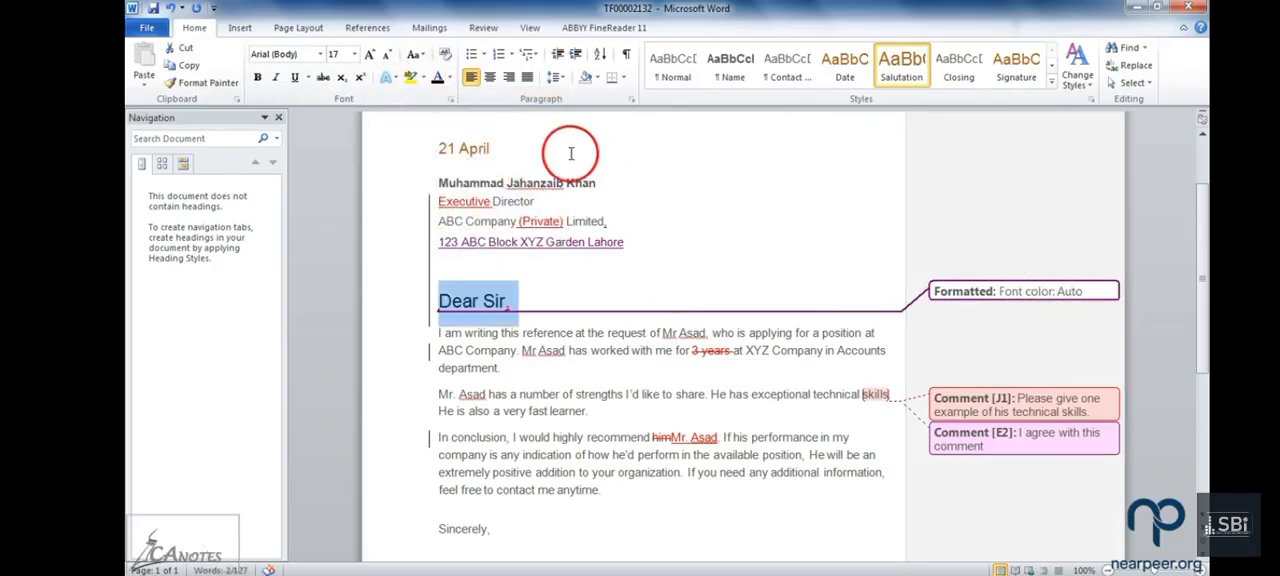
pyautogui.click(432, 158)
pyautogui.press('F4')
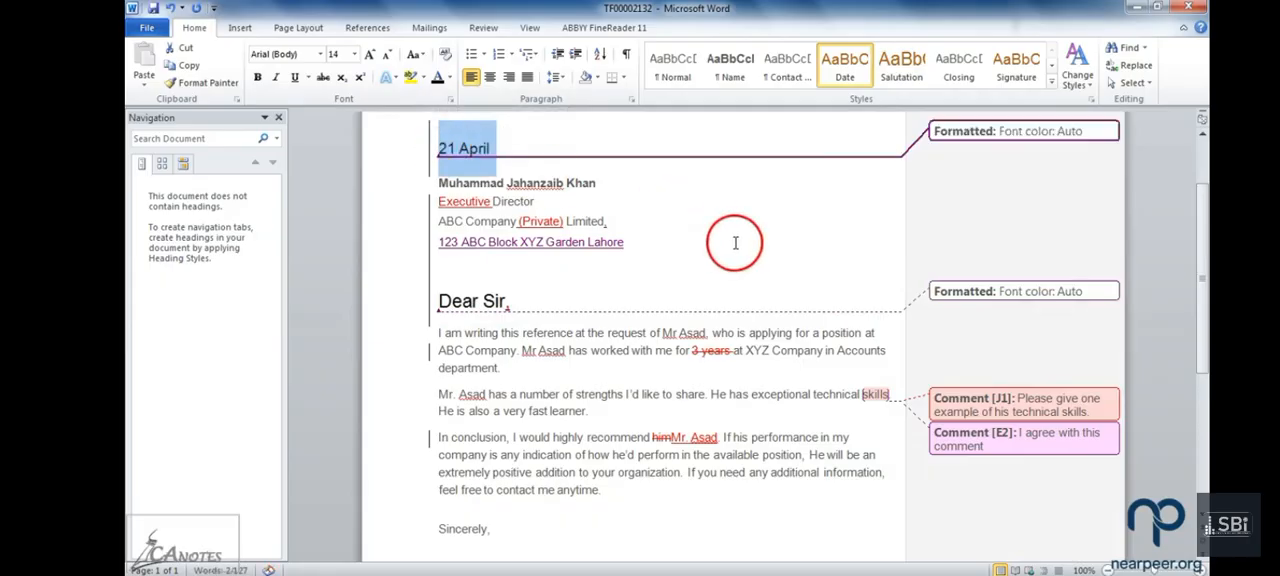
# Step: Switch the review display to Final and read through the letter without markup down to the signature
pyautogui.scroll(1, 737, 243)
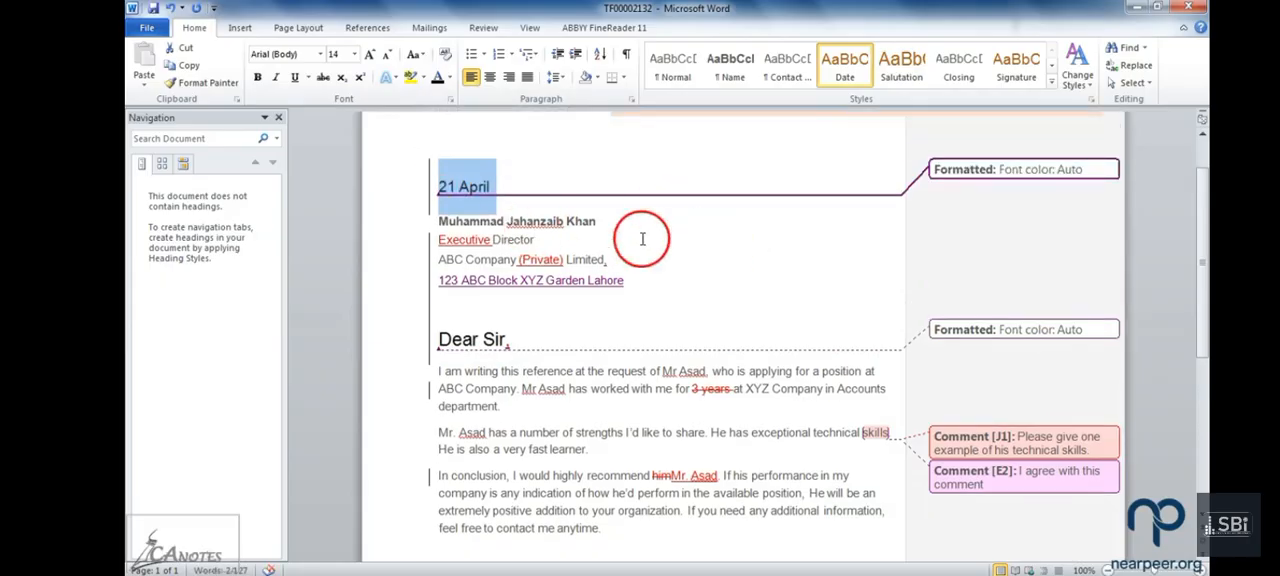
pyautogui.scroll(-7, 631, 265)
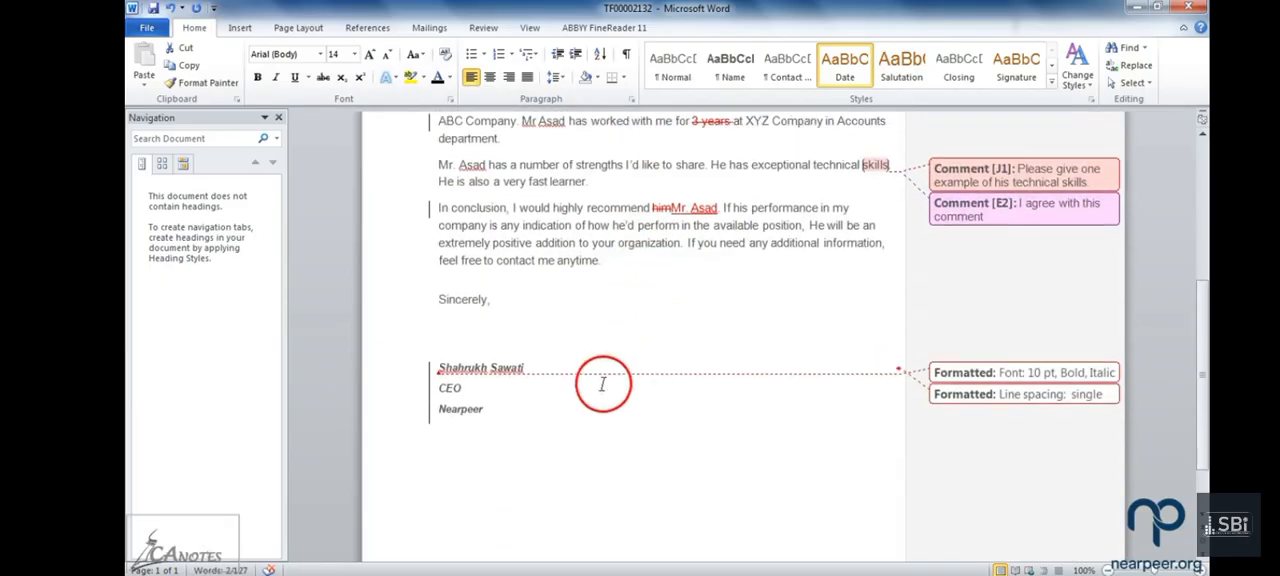
pyautogui.scroll(6, 550, 390)
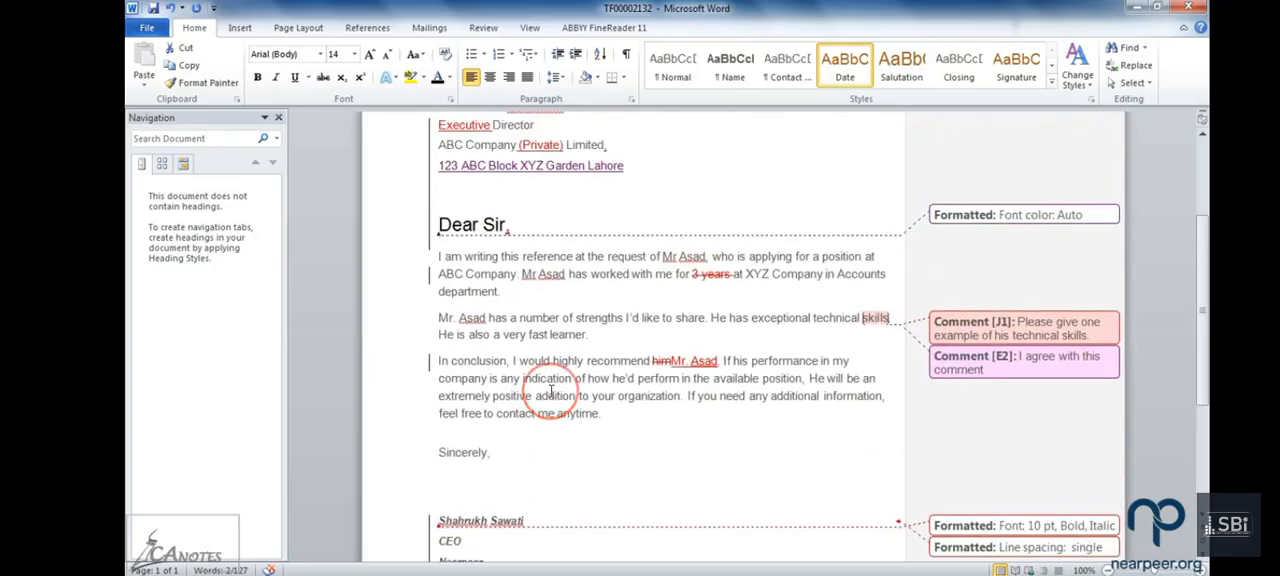
pyautogui.click(303, 32)
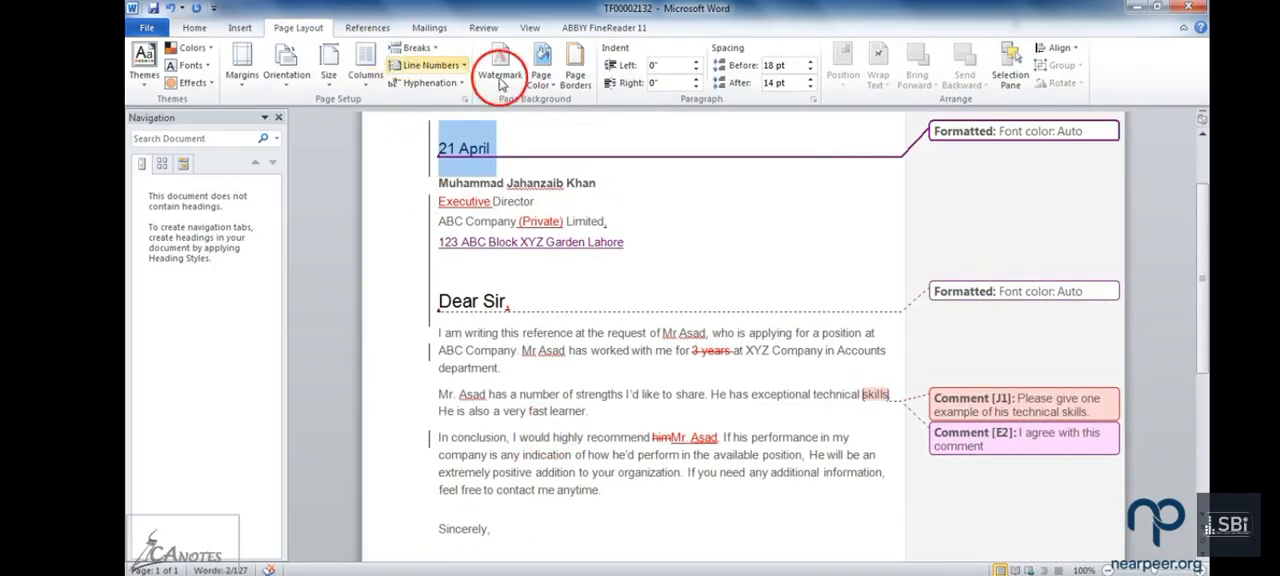
pyautogui.click(488, 30)
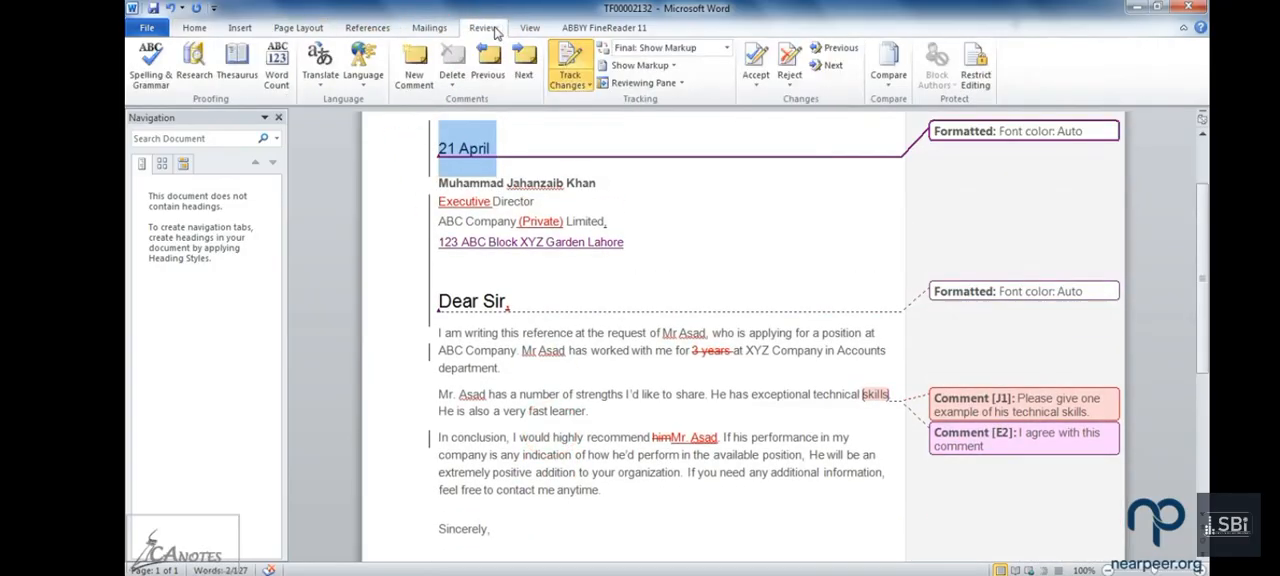
pyautogui.click(726, 47)
pyautogui.click(702, 79)
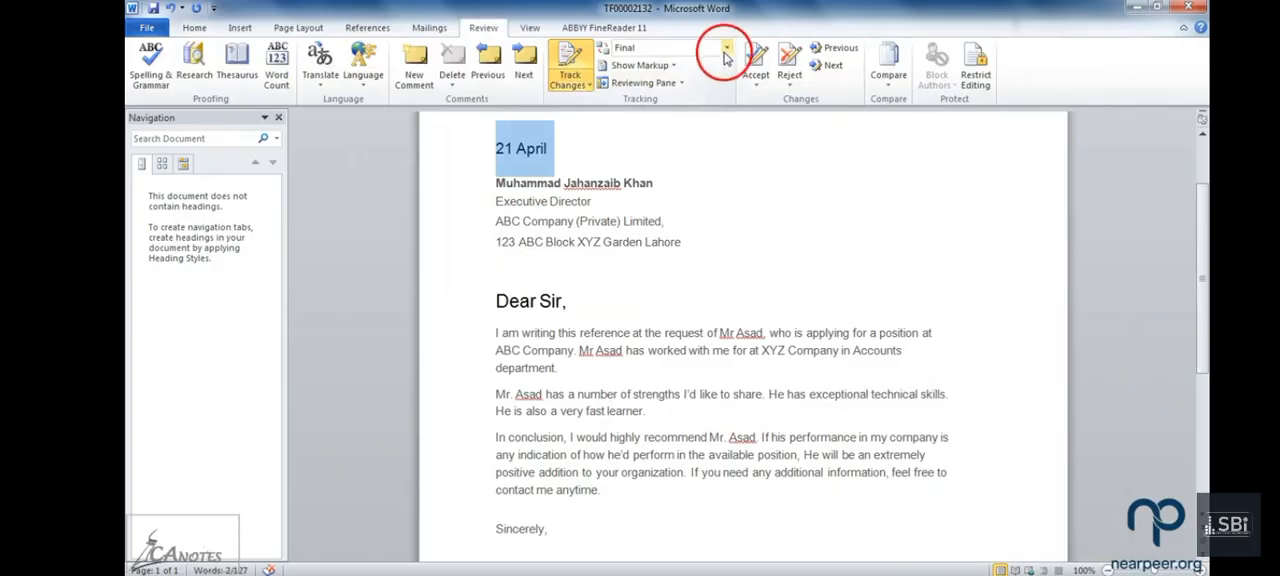
pyautogui.scroll(-2, 589, 231)
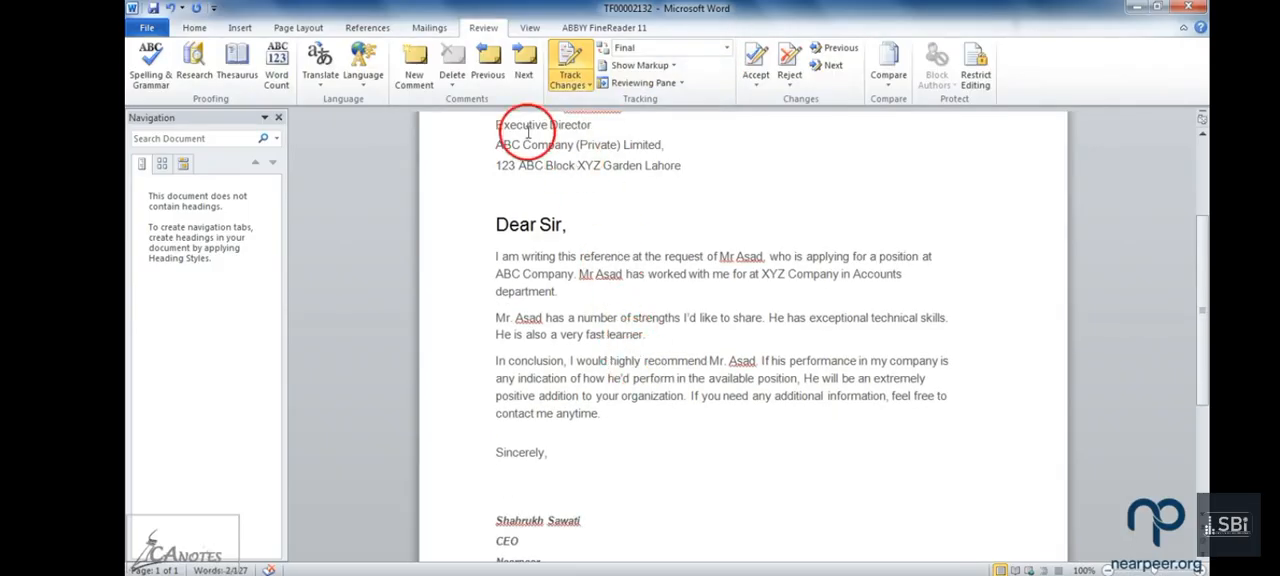
pyautogui.scroll(-3, 597, 490)
pyautogui.scroll(5, 596, 496)
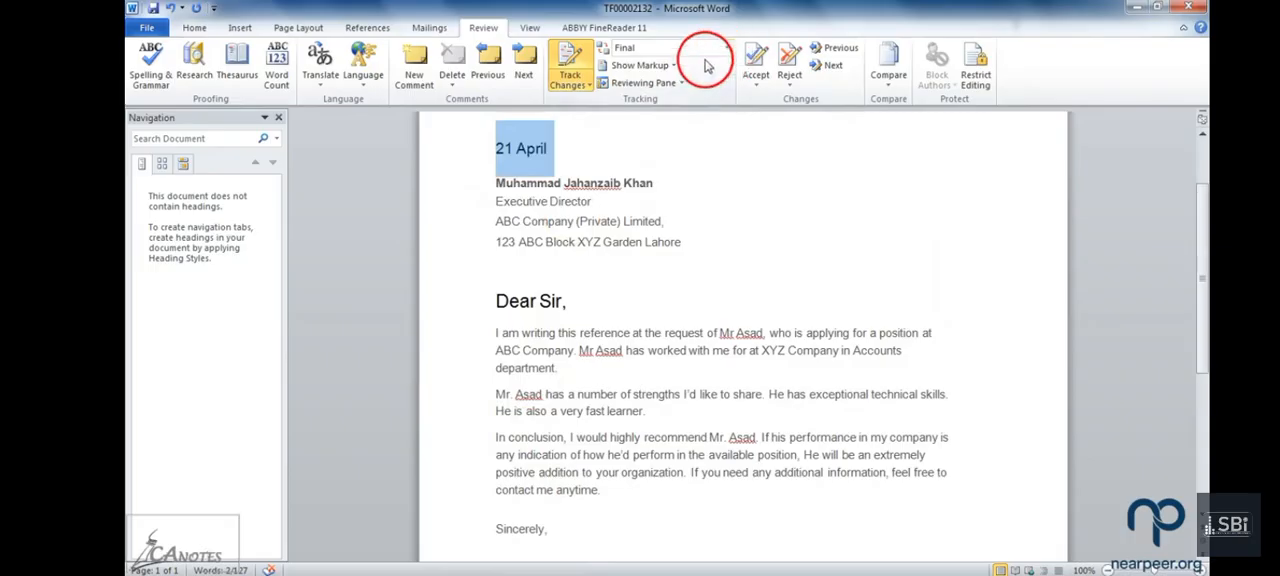
# Step: Switch the review display back to Final: Show Markup and examine the tracked edits, formatting changes and comments throughout the letter
pyautogui.click(665, 65)
pyautogui.click(728, 47)
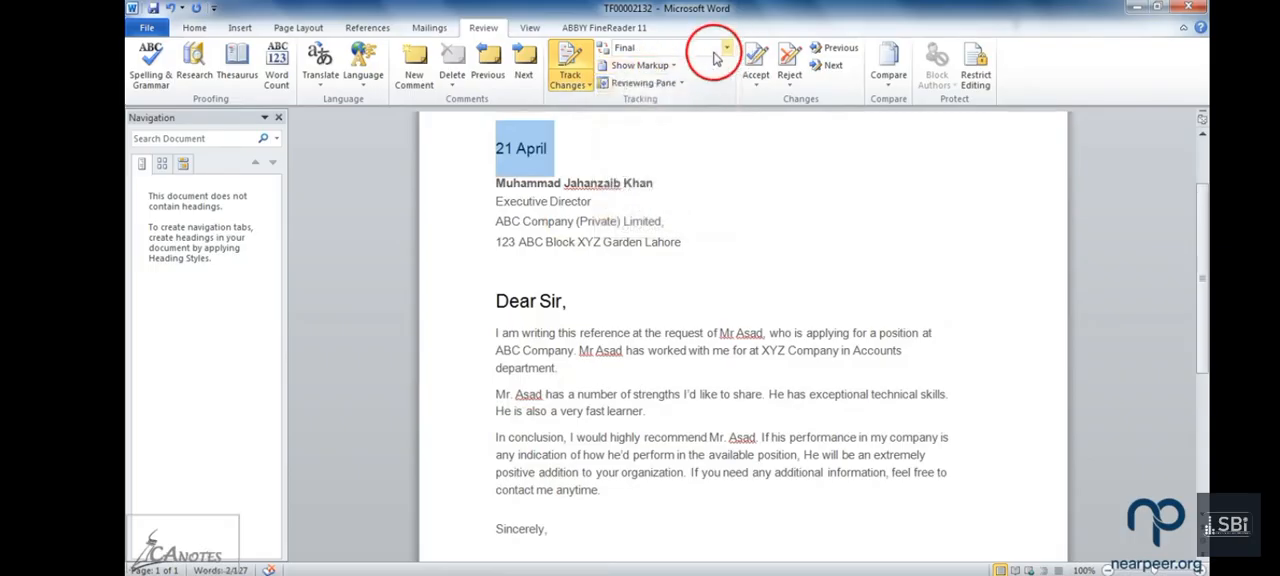
pyautogui.click(650, 62)
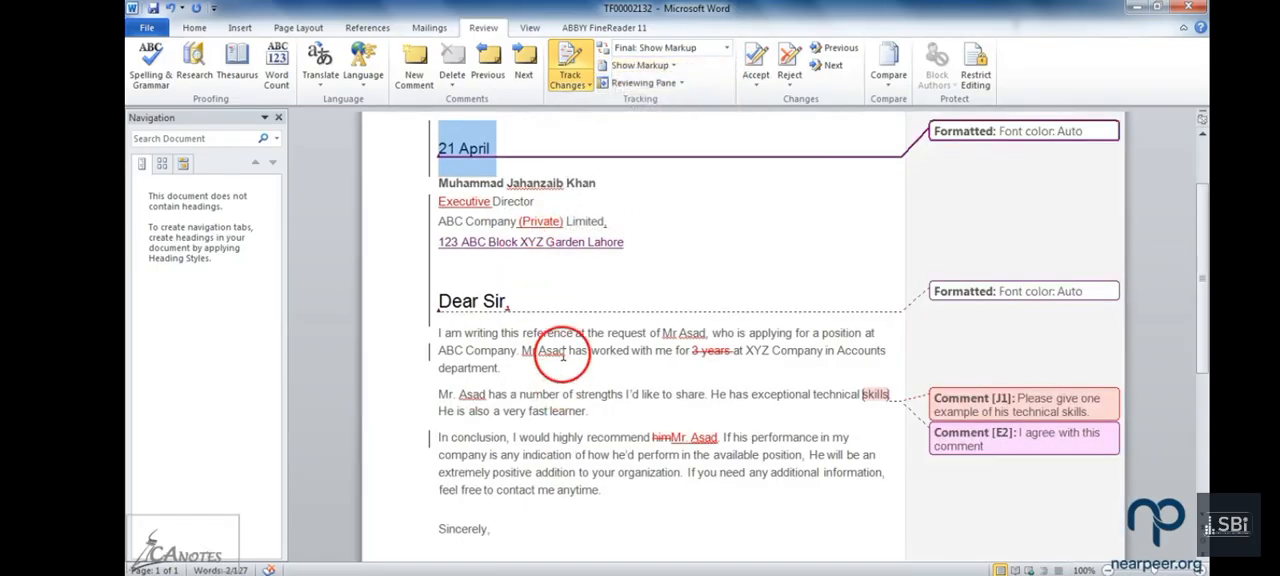
pyautogui.scroll(-5, 654, 465)
pyautogui.scroll(4, 653, 466)
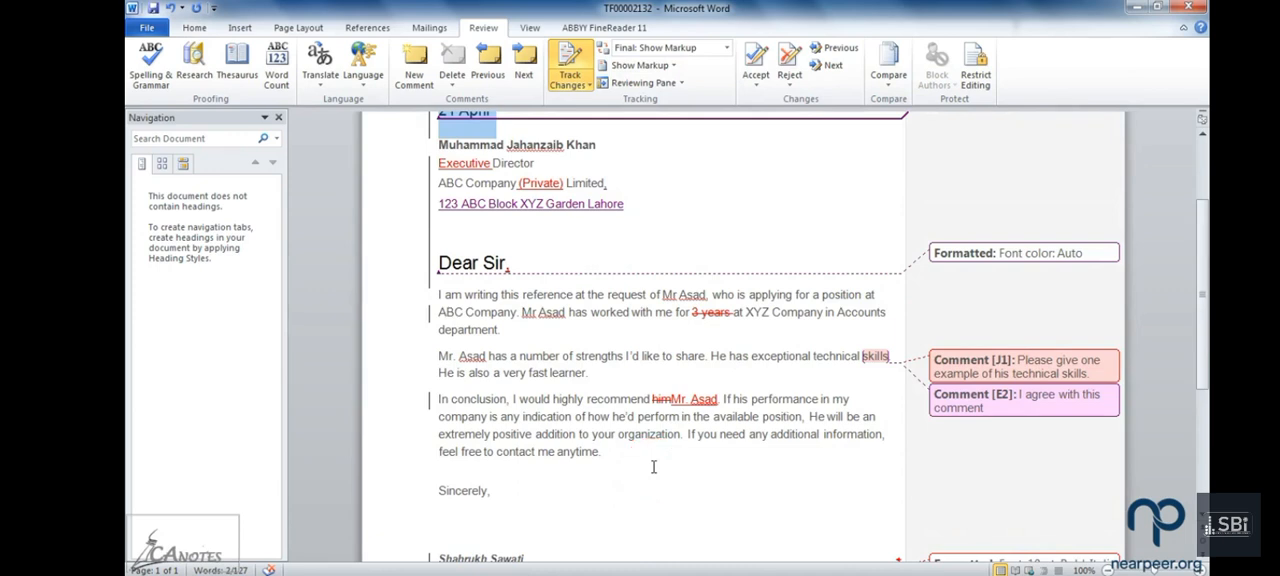
pyautogui.scroll(1, 653, 467)
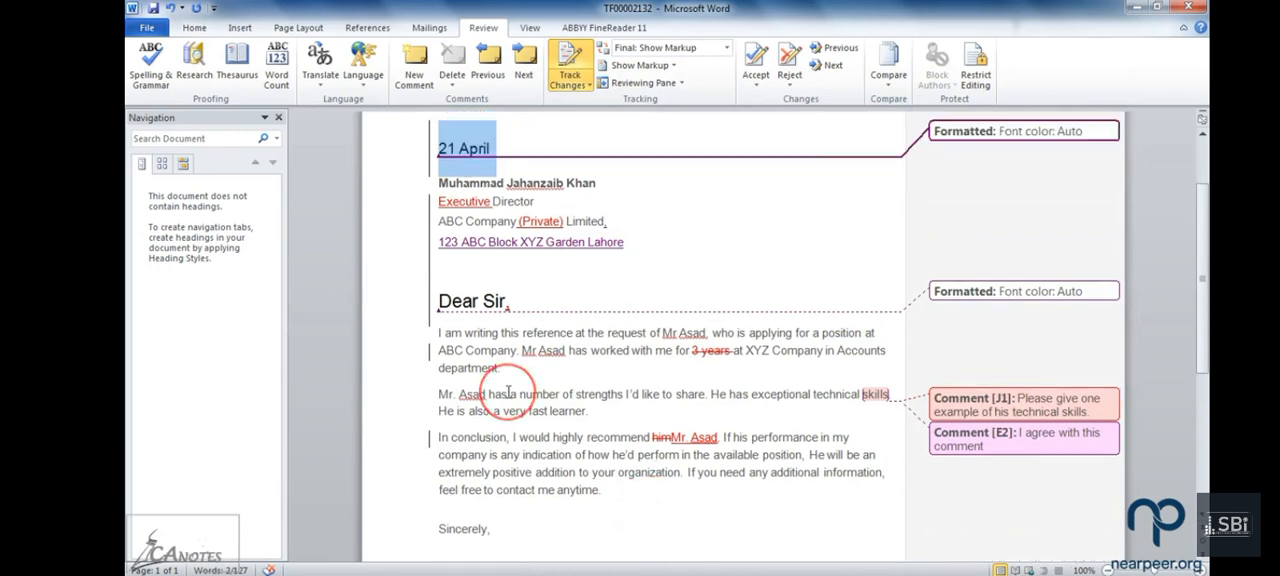
pyautogui.scroll(-5, 508, 392)
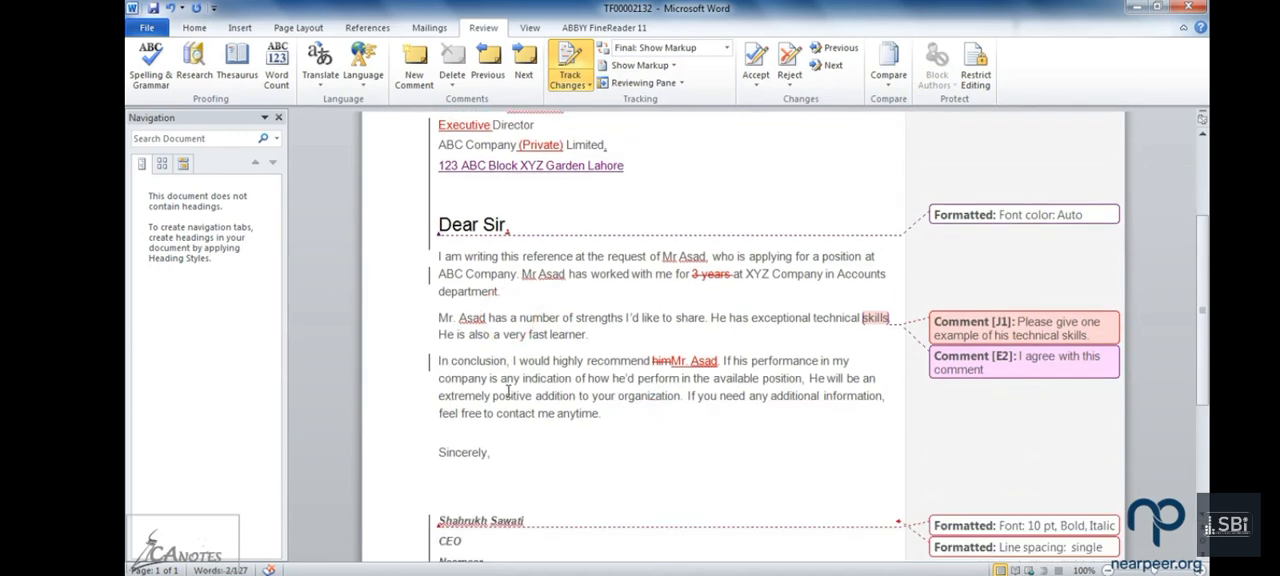
pyautogui.scroll(-1, 508, 392)
pyautogui.click(506, 394)
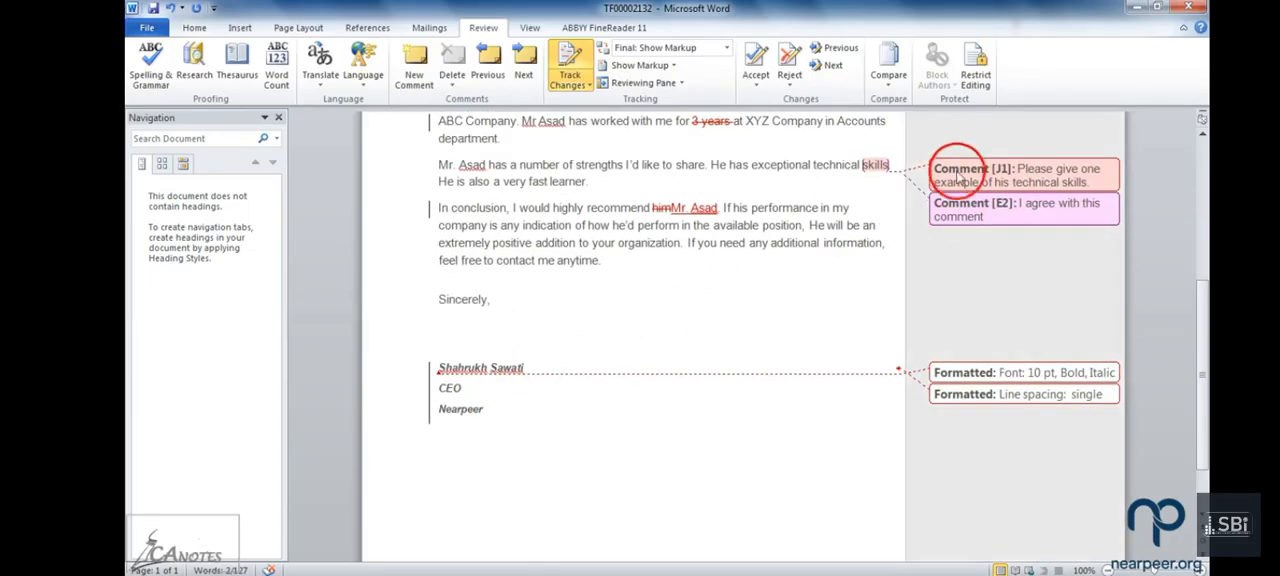
pyautogui.moveTo(959, 168)
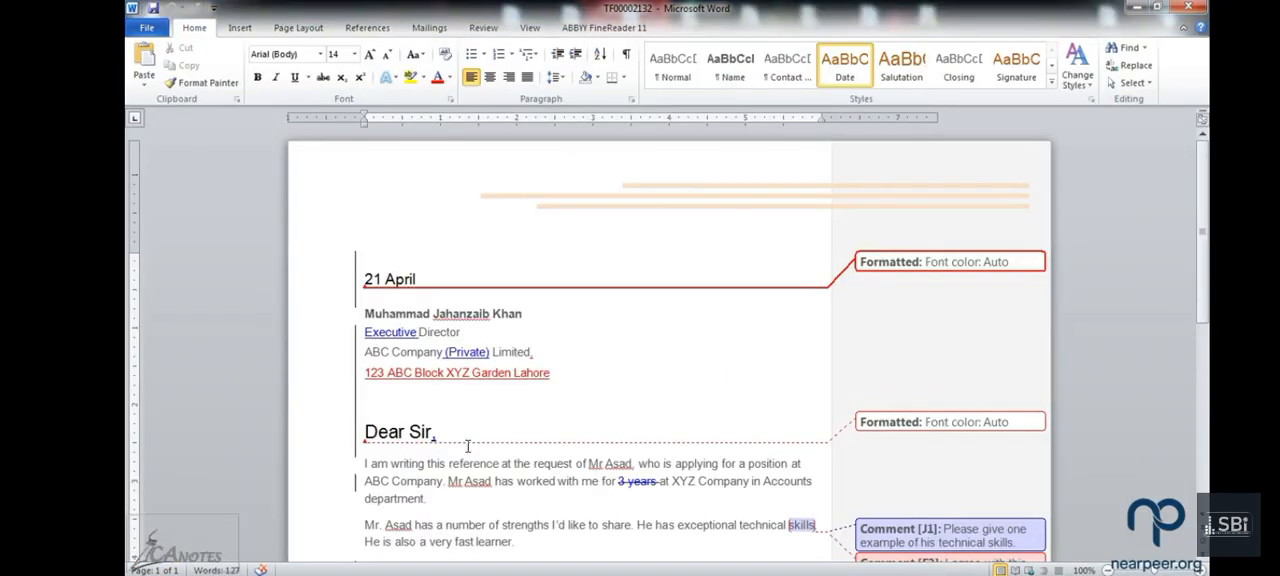
# Step: Look over the marked-up letter and accept the date's font color change and the insertion of "Executive" before "Director"
pyautogui.scroll(-2, 679, 298)
pyautogui.scroll(-4, 679, 298)
pyautogui.scroll(4, 709, 318)
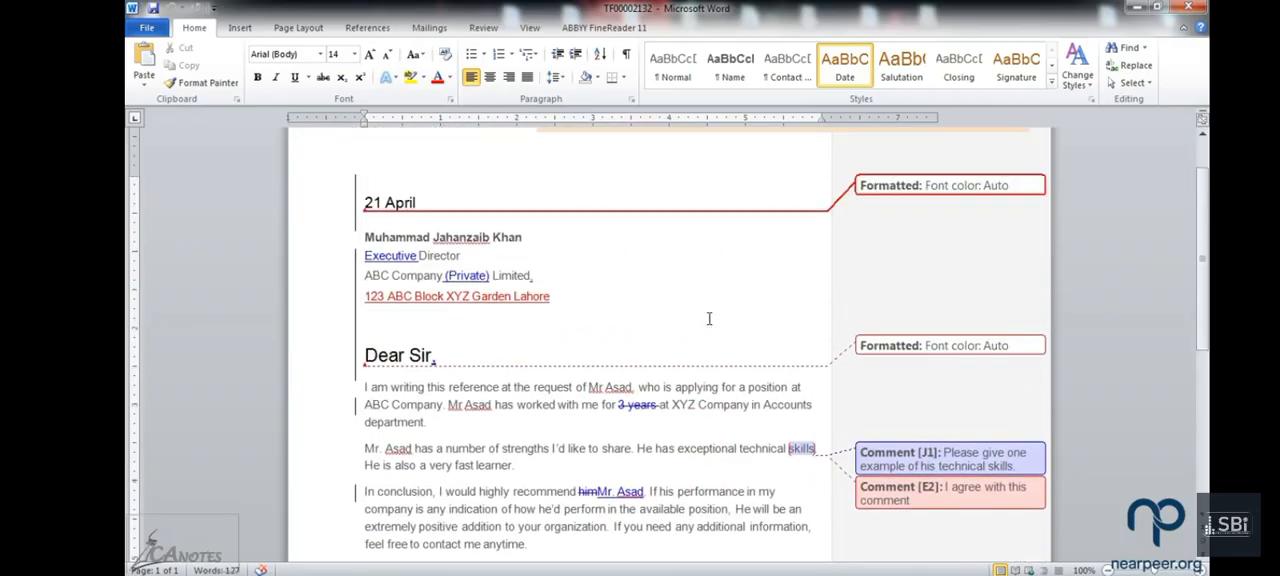
pyautogui.scroll(1, 709, 318)
pyautogui.click(483, 27)
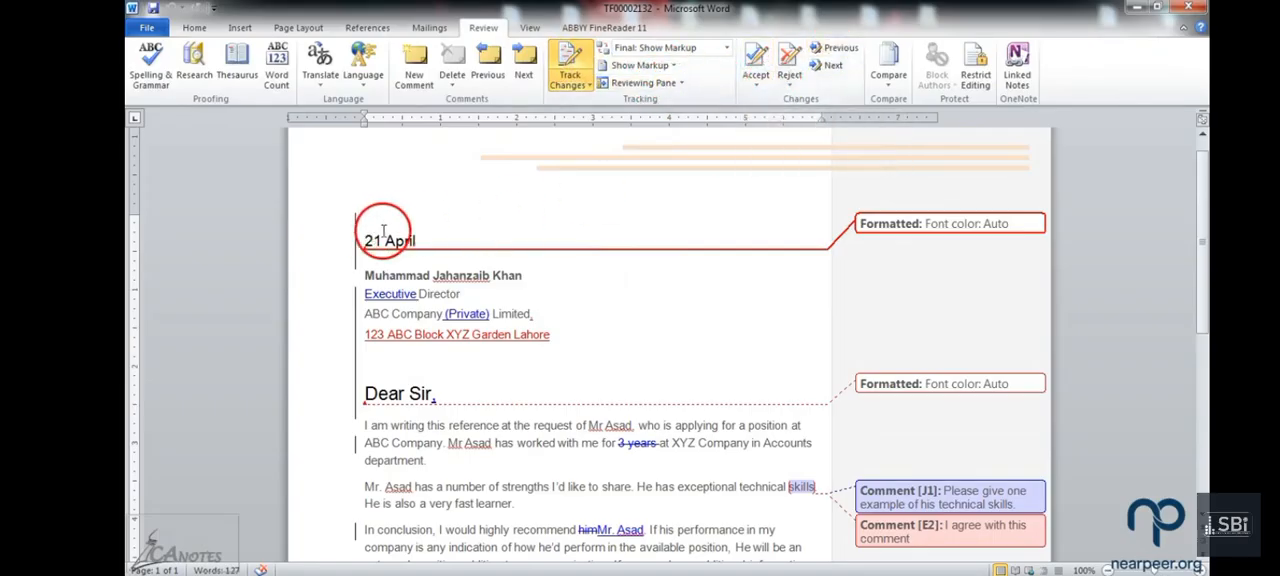
pyautogui.click(750, 90)
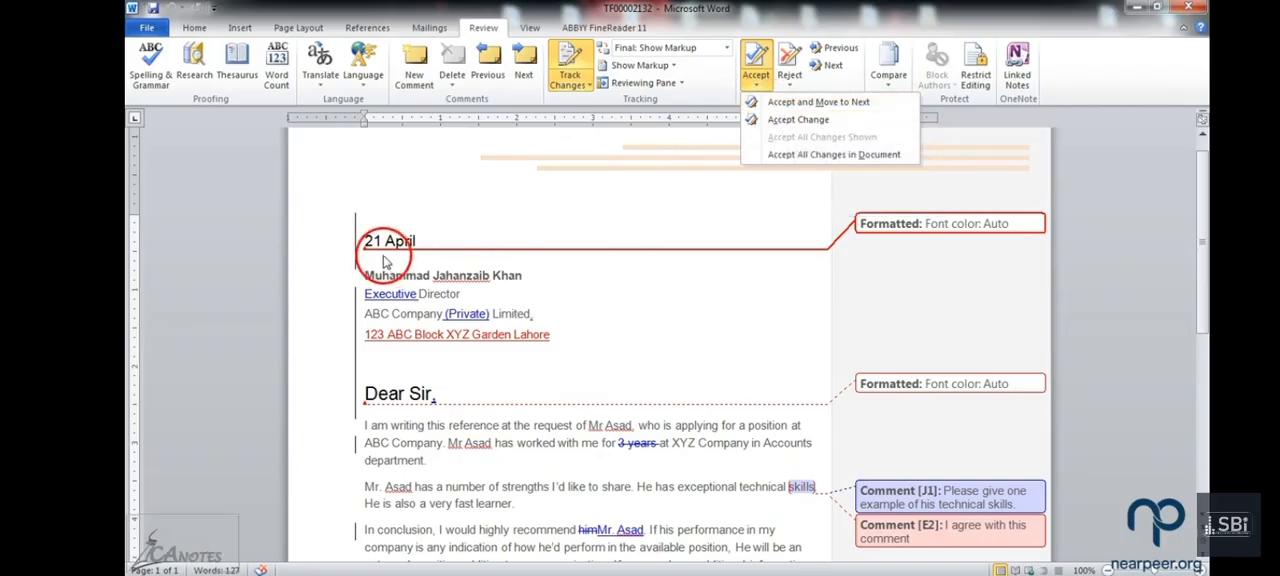
pyautogui.click(818, 106)
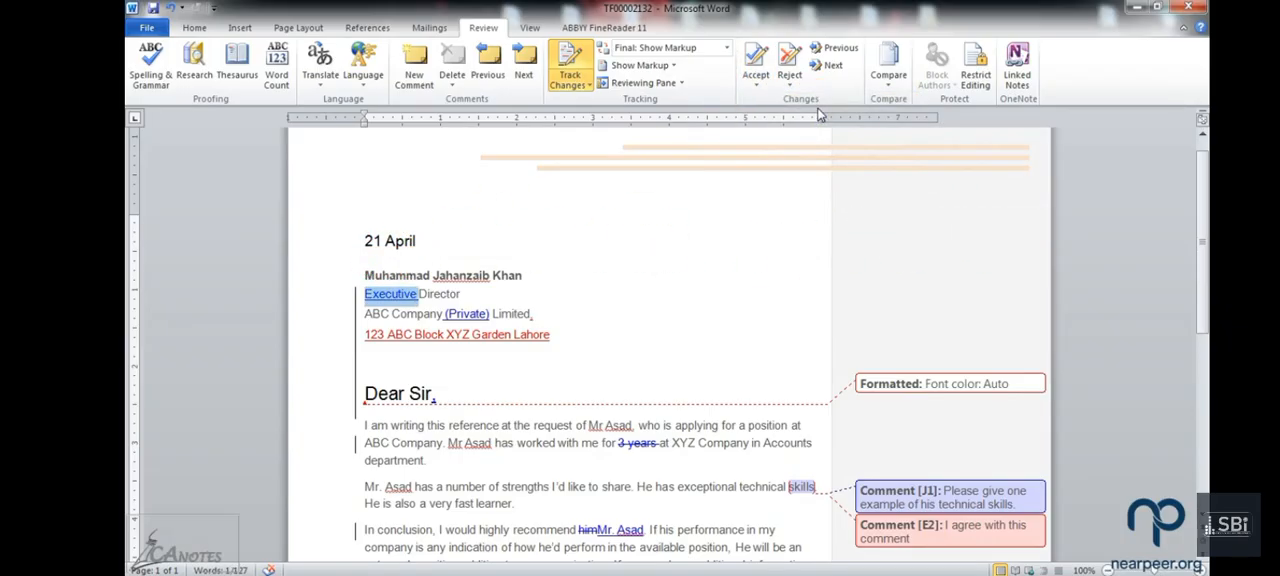
pyautogui.click(756, 57)
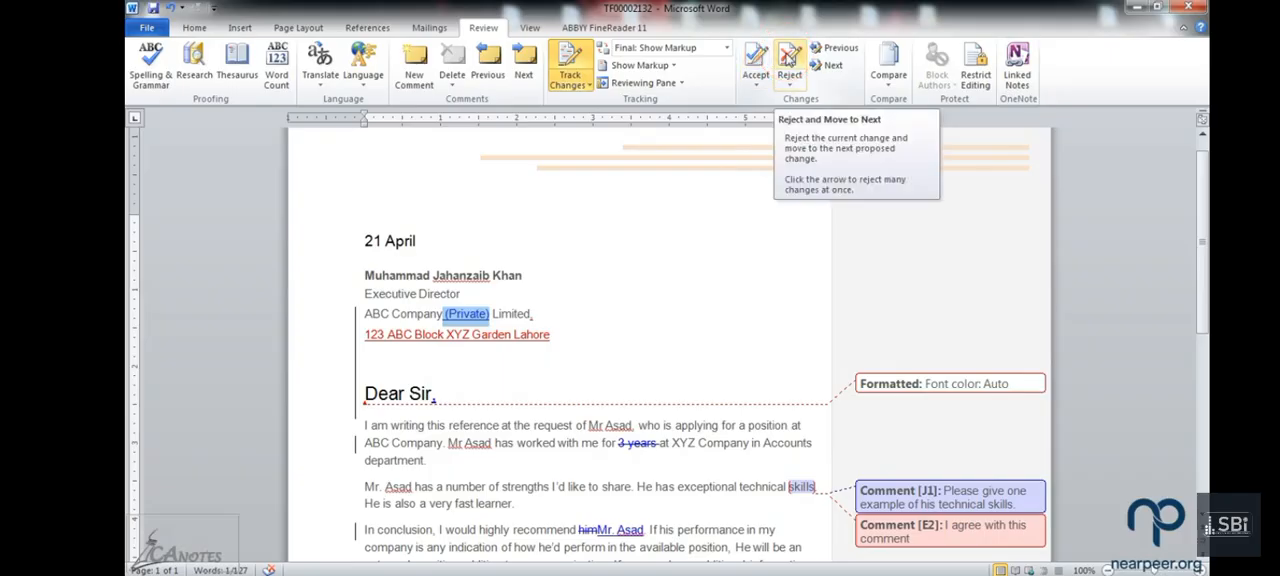
# Step: Reject the insertion of "(Private)" in the company line and accept the added comma and postal address line
pyautogui.click(789, 57)
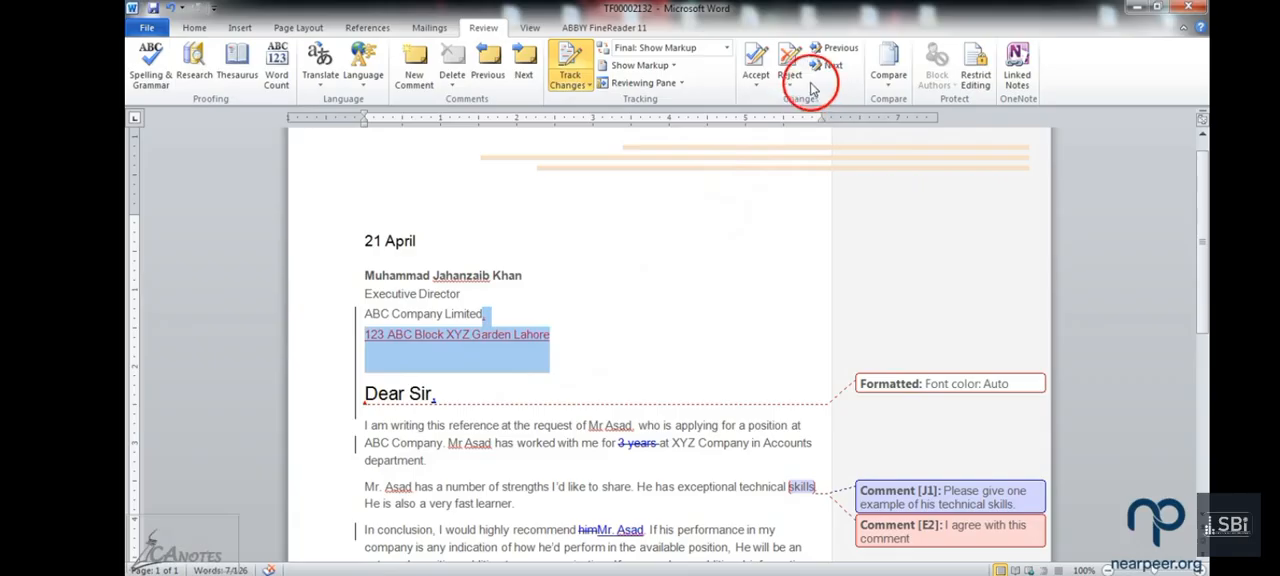
pyautogui.click(752, 68)
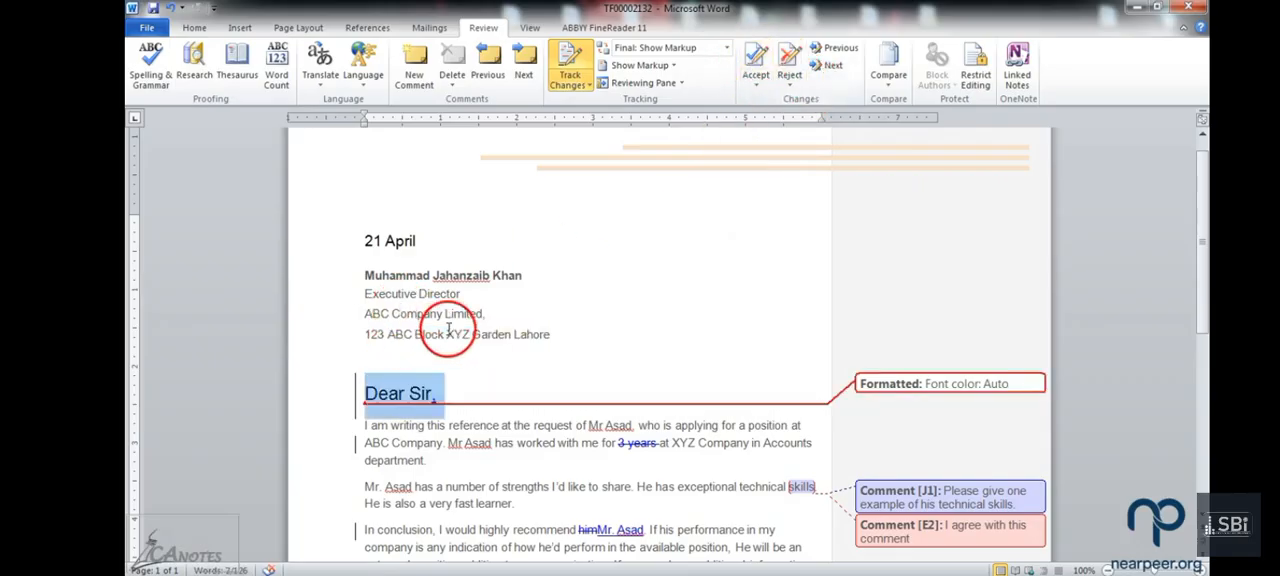
# Step: Accept only the tracked font color change on the "Dear Sir" salutation
pyautogui.click(757, 84)
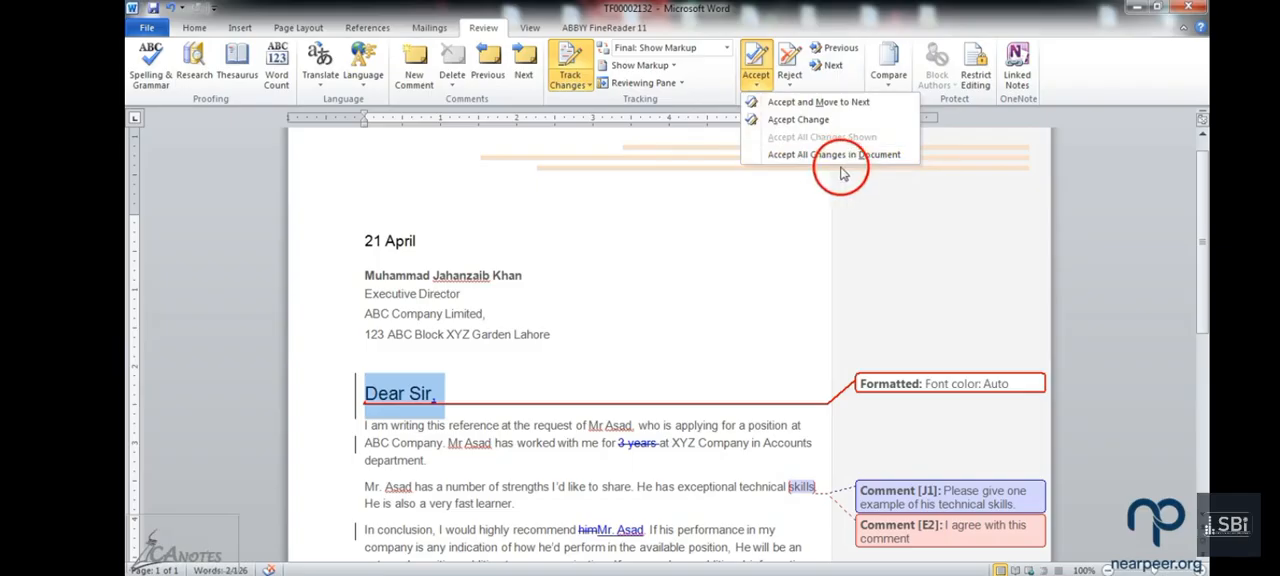
pyautogui.click(722, 440)
pyautogui.scroll(-2, 715, 460)
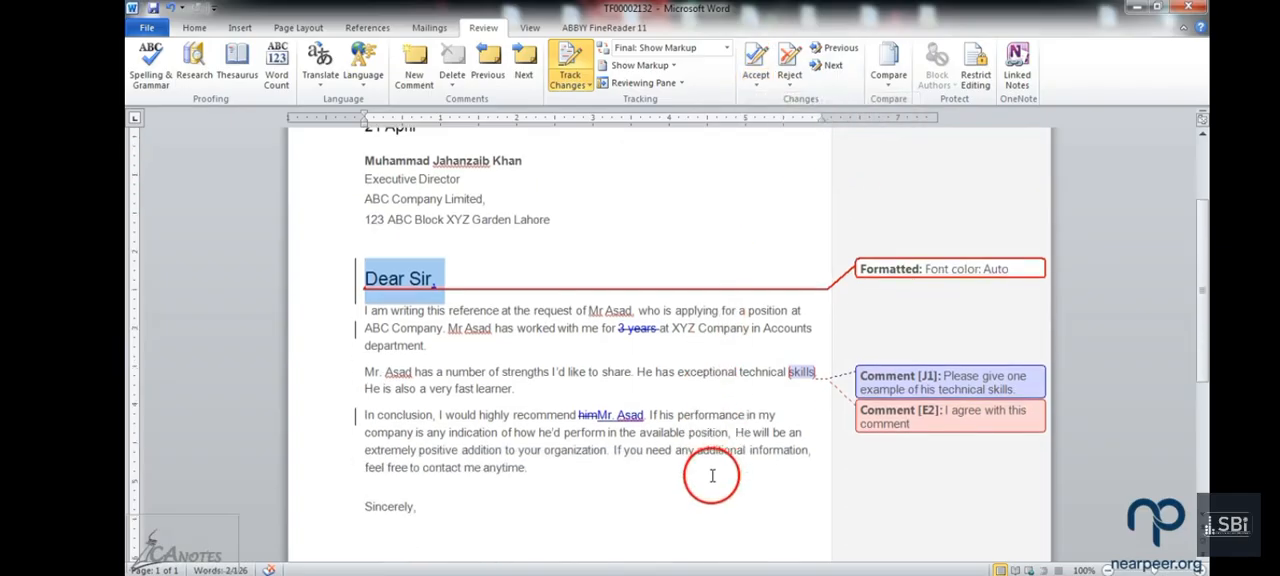
pyautogui.scroll(3, 712, 477)
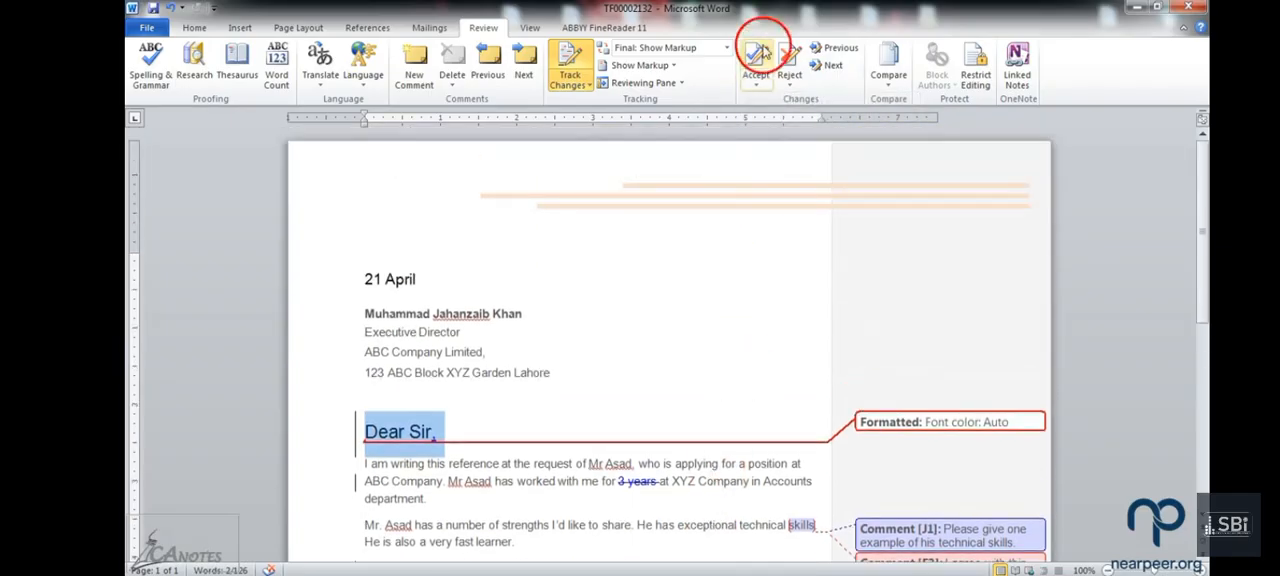
pyautogui.click(804, 89)
pyautogui.click(752, 90)
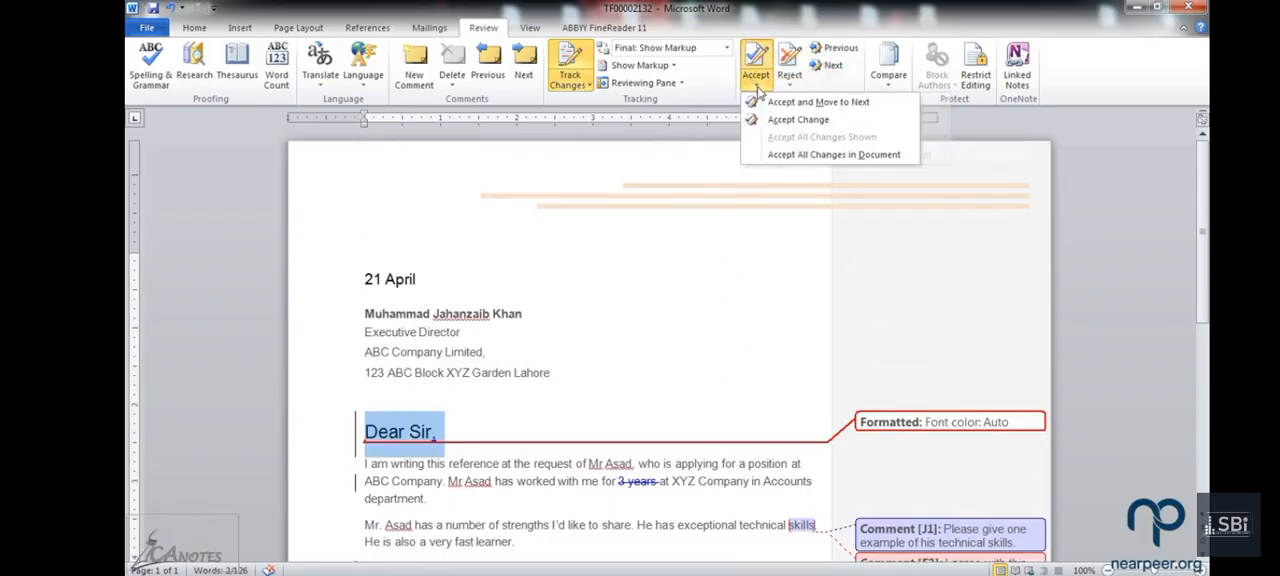
pyautogui.click(768, 120)
# Step: Accept the comma inserted after "Dear Sir" and the deletion of "3 years", and move on to the comment on "skills"
pyautogui.scroll(-4, 620, 339)
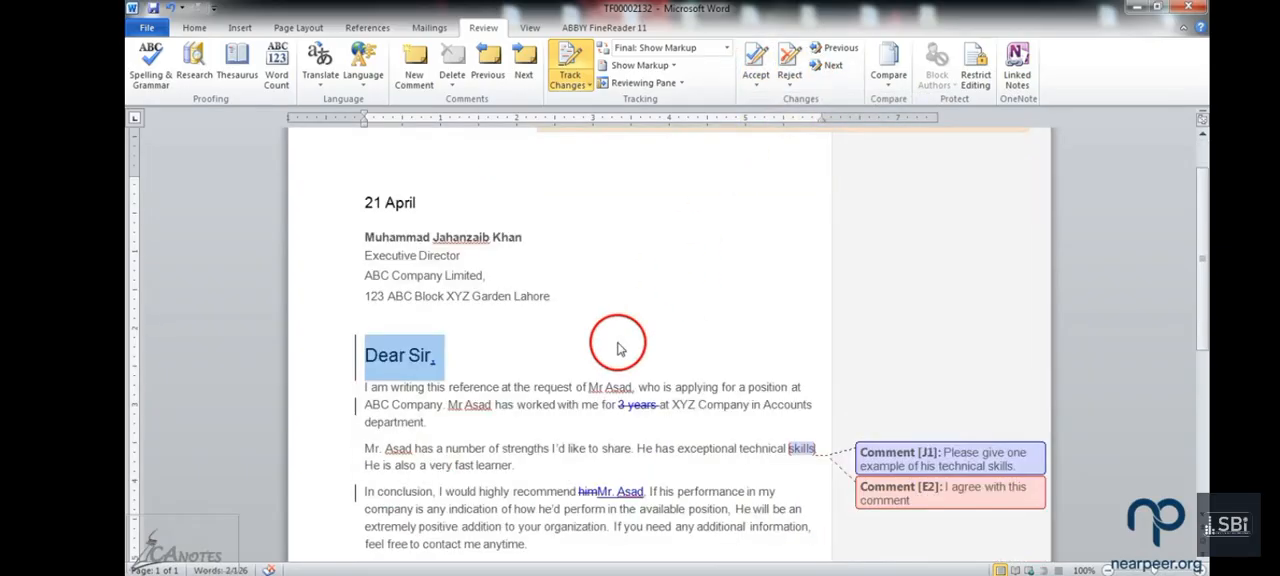
pyautogui.scroll(-2, 618, 342)
pyautogui.click(757, 55)
pyautogui.click(757, 55)
pyautogui.click(838, 64)
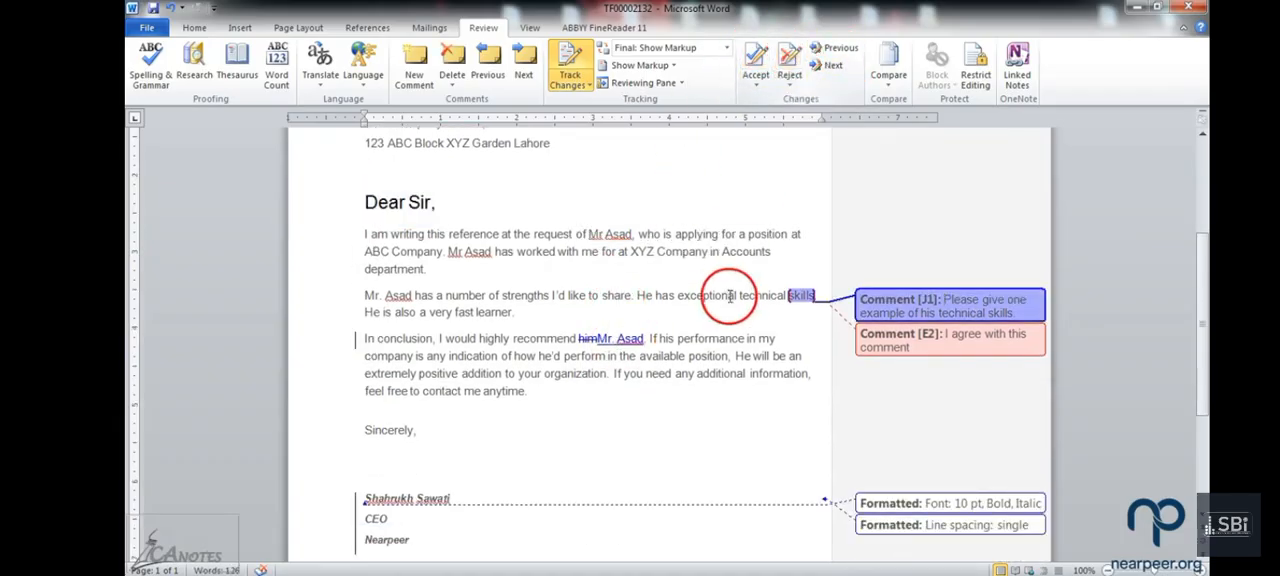
# Step: Pass the comments on "skills" and accept the replacement of "him" with the applicant's name and the signature block's 10 pt bold italic formatting
pyautogui.click(762, 60)
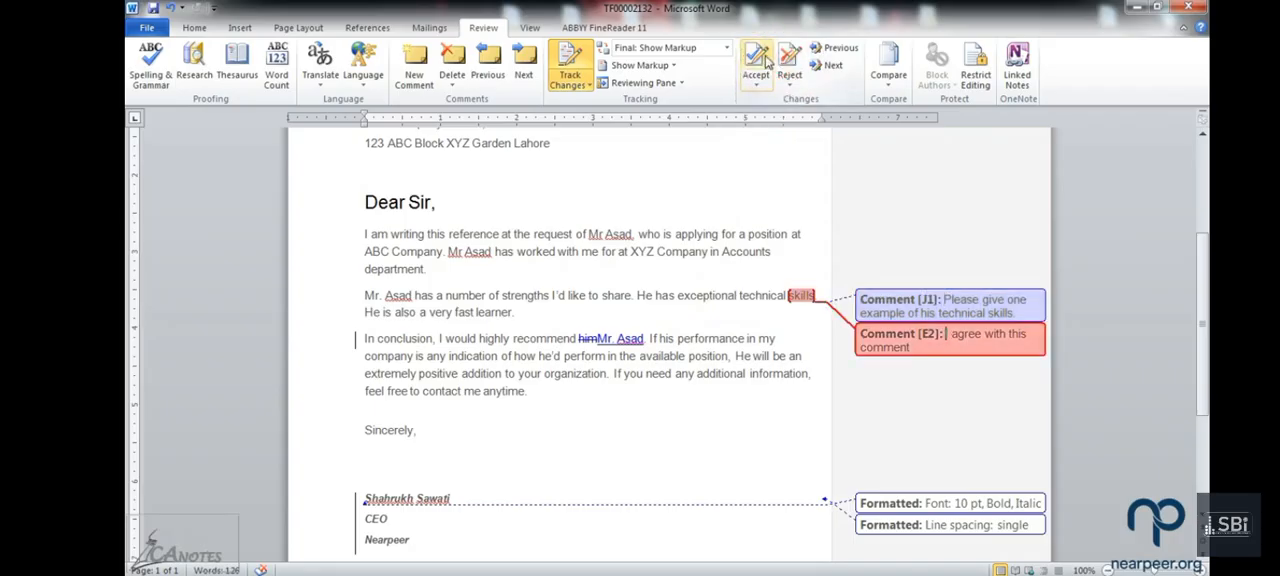
pyautogui.click(762, 60)
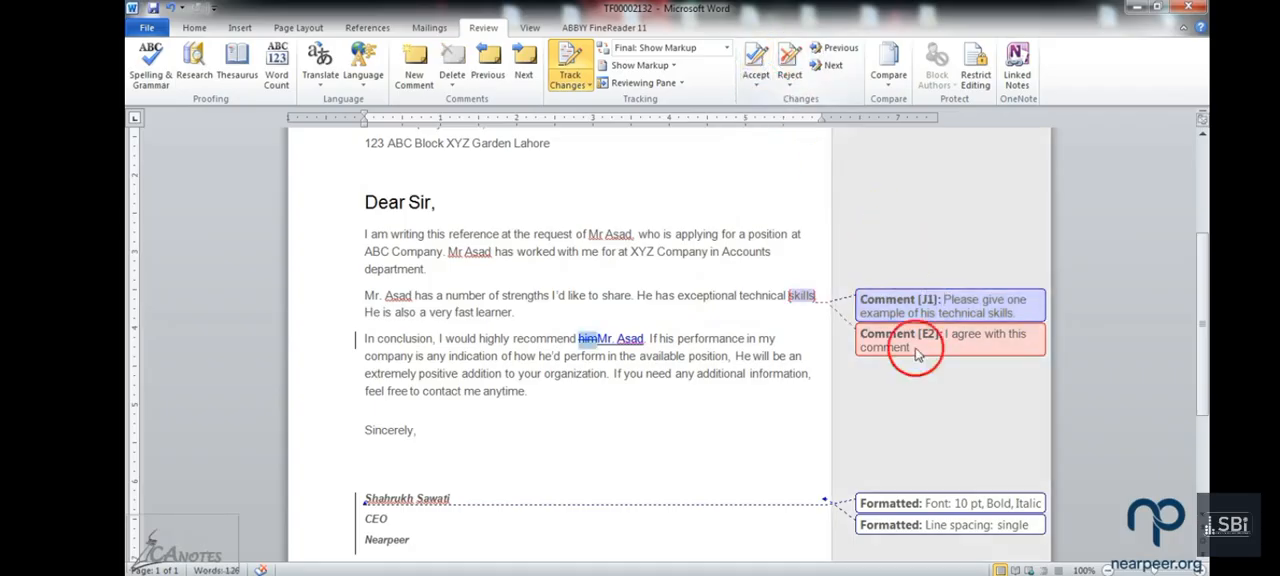
pyautogui.click(755, 62)
pyautogui.click(755, 62)
pyautogui.click(755, 62)
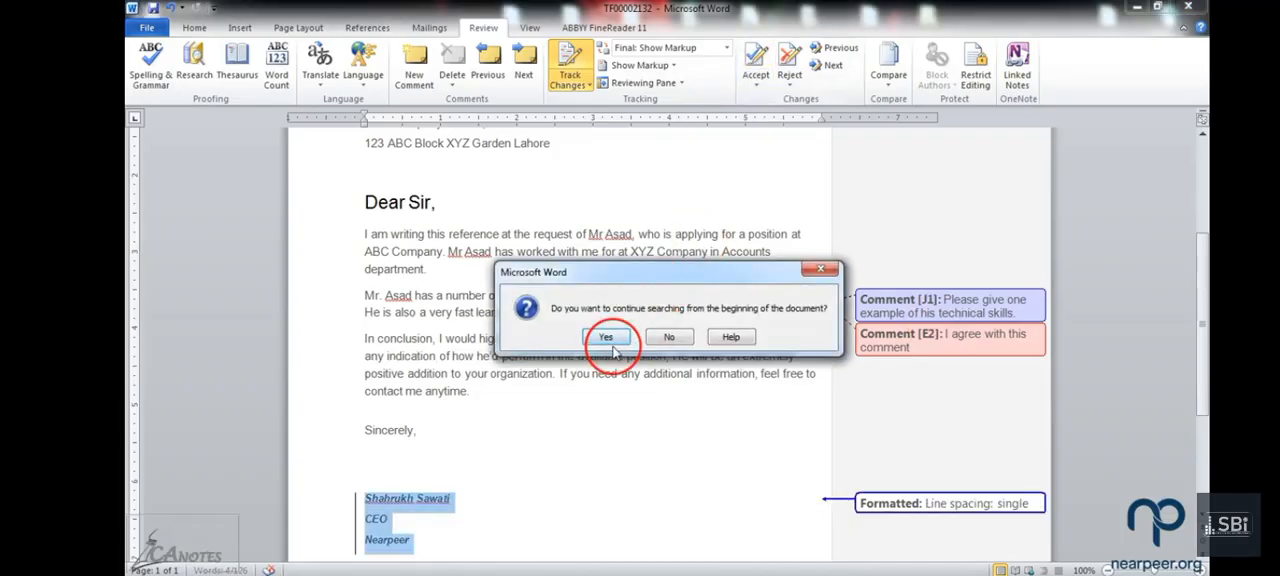
pyautogui.click(607, 338)
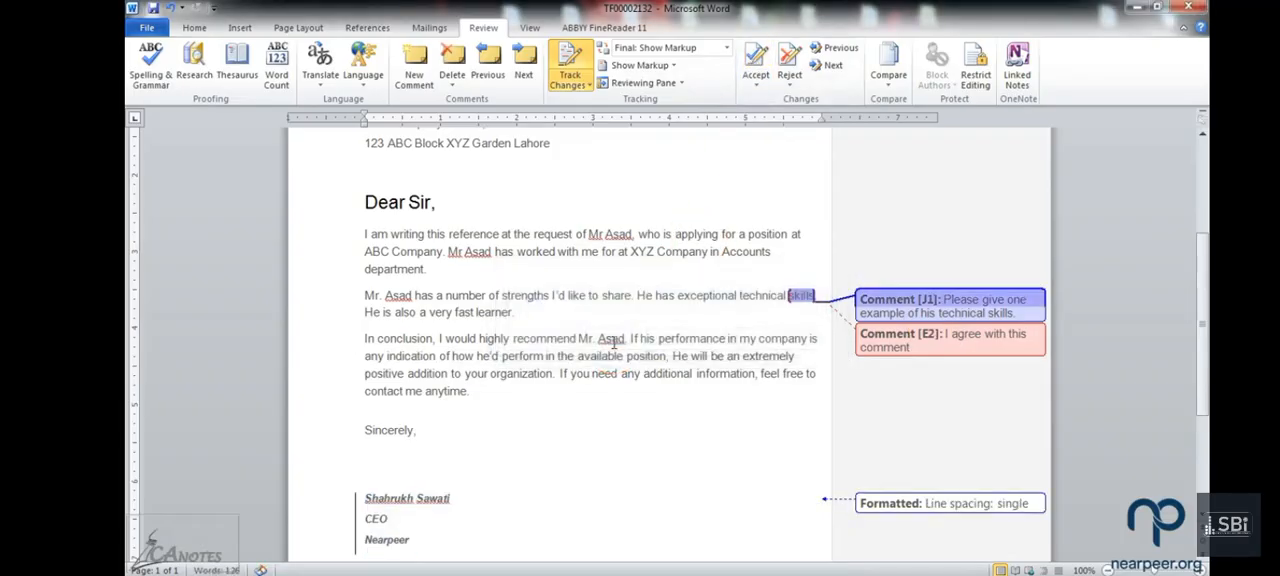
# Step: Try to accept the single line spacing change on the signature block
pyautogui.scroll(-2, 645, 434)
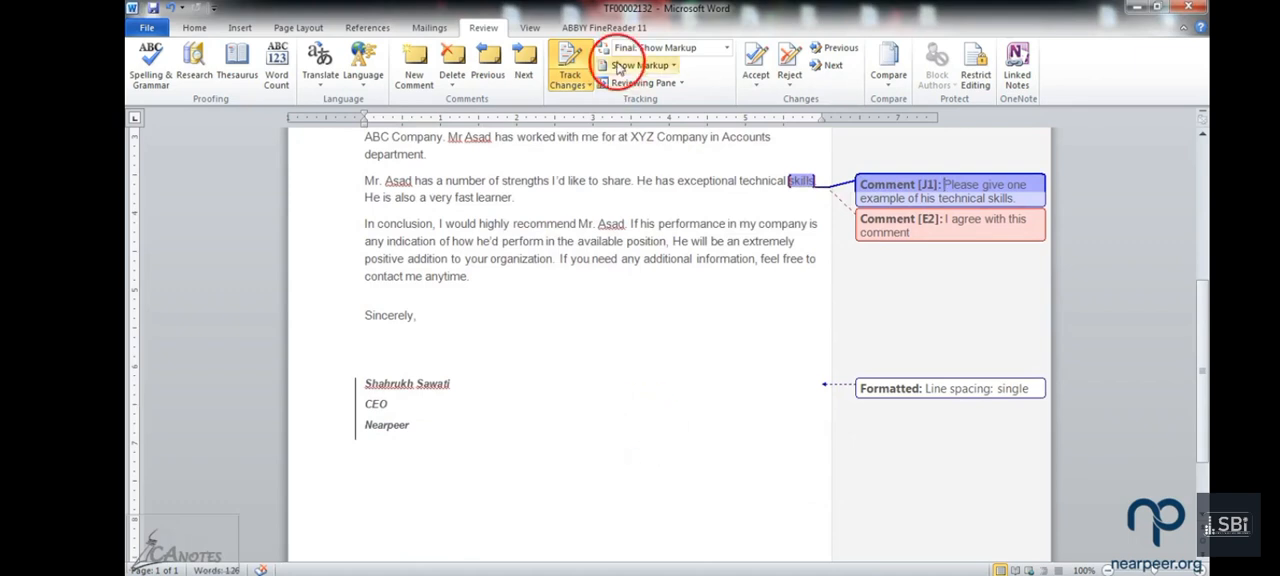
pyautogui.click(755, 62)
pyautogui.click(449, 398)
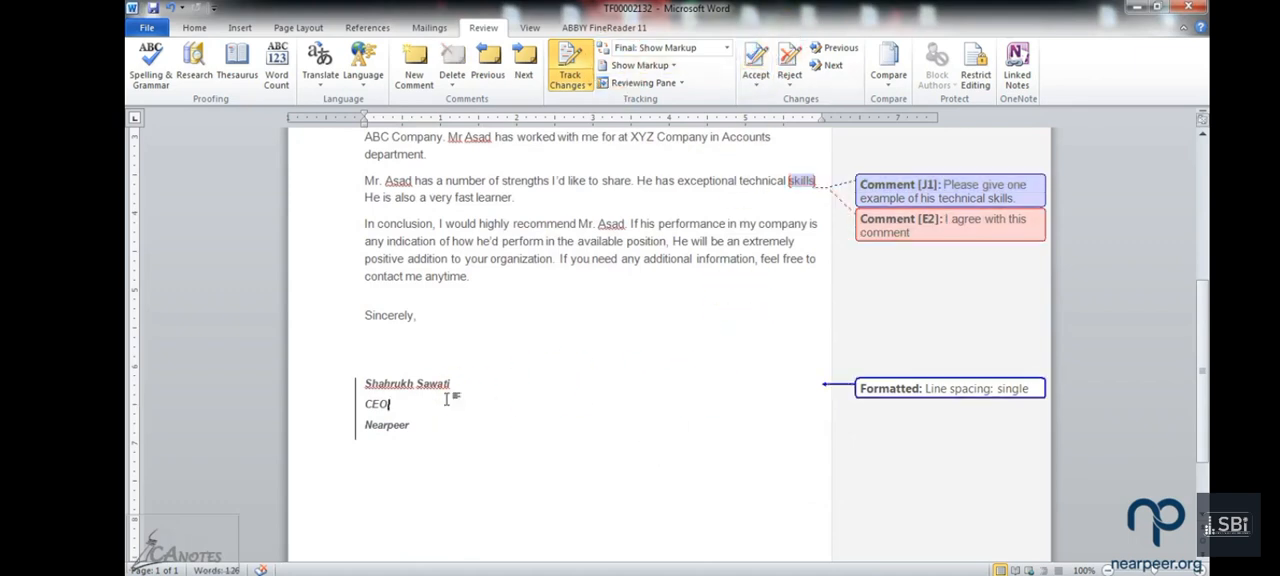
# Step: Look over the letter and undo all the accepted and rejected changes, back to the date's font color change
pyautogui.scroll(5, 460, 390)
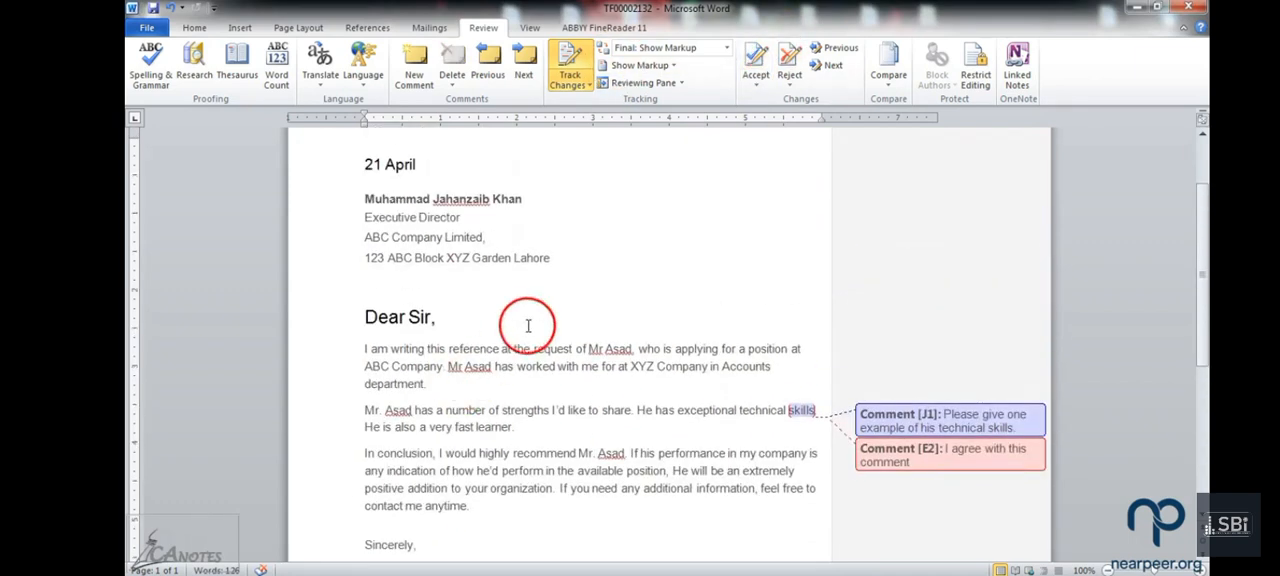
pyautogui.scroll(1, 548, 320)
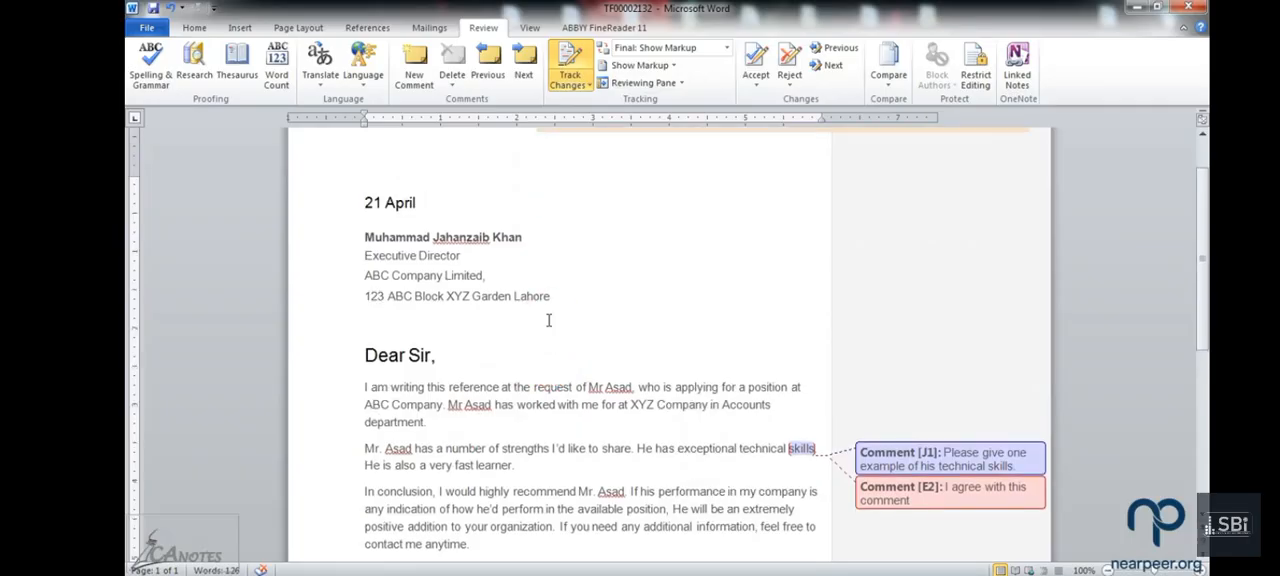
pyautogui.scroll(-1, 548, 320)
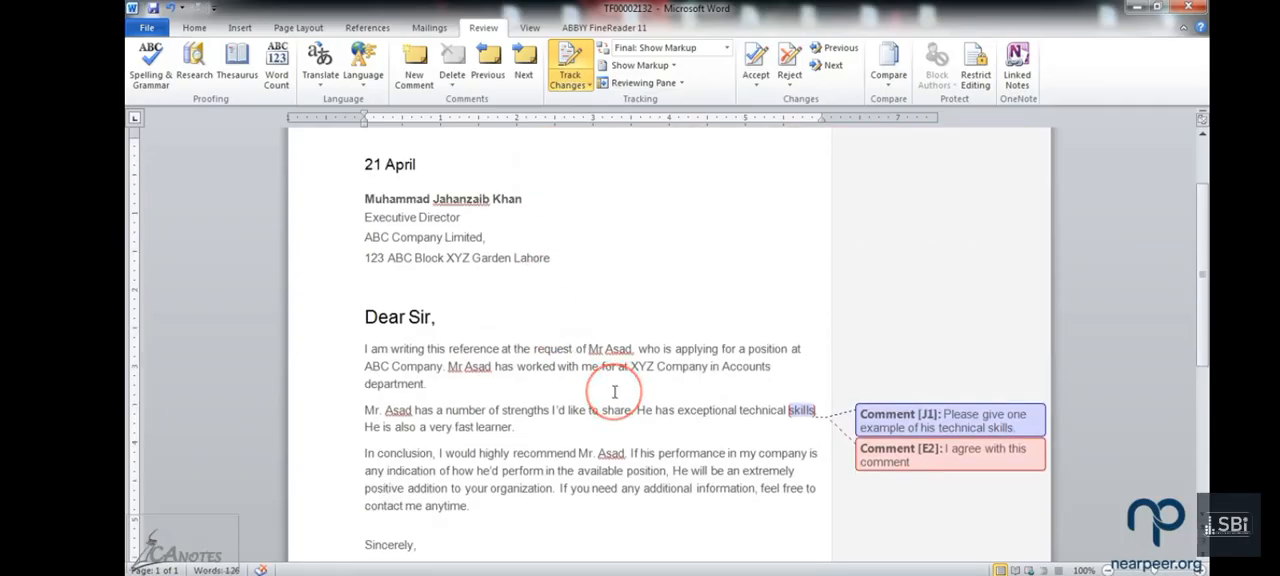
pyautogui.scroll(-3, 614, 392)
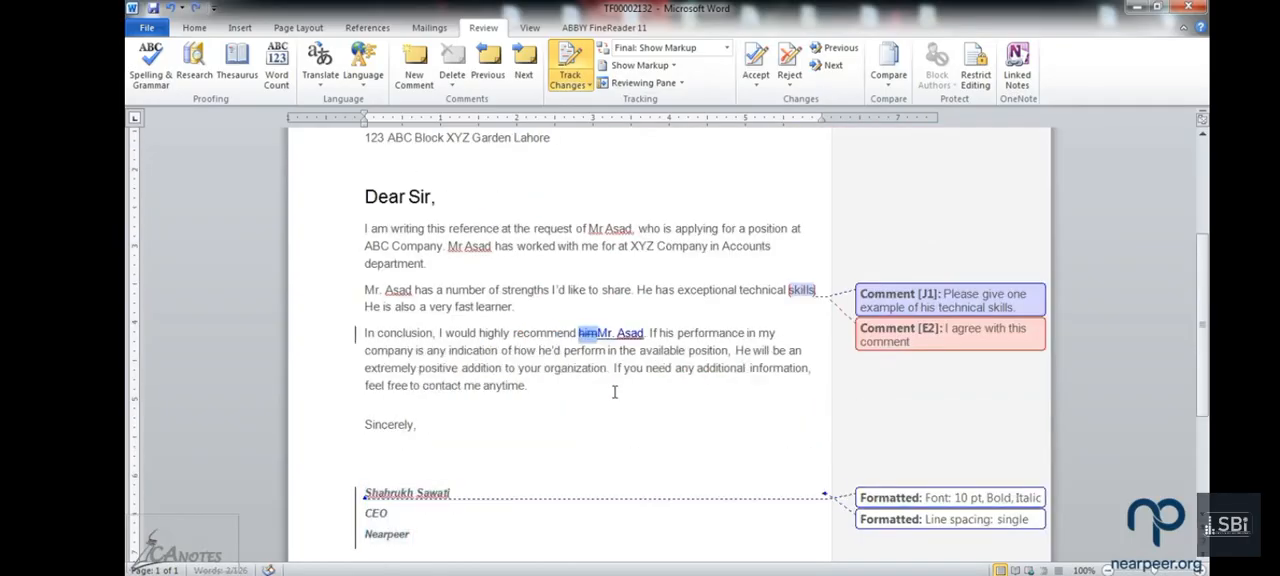
pyautogui.hotkey('ctrl', 'z')
pyautogui.scroll(4, 614, 392)
pyautogui.hotkey('ctrl', 'z')
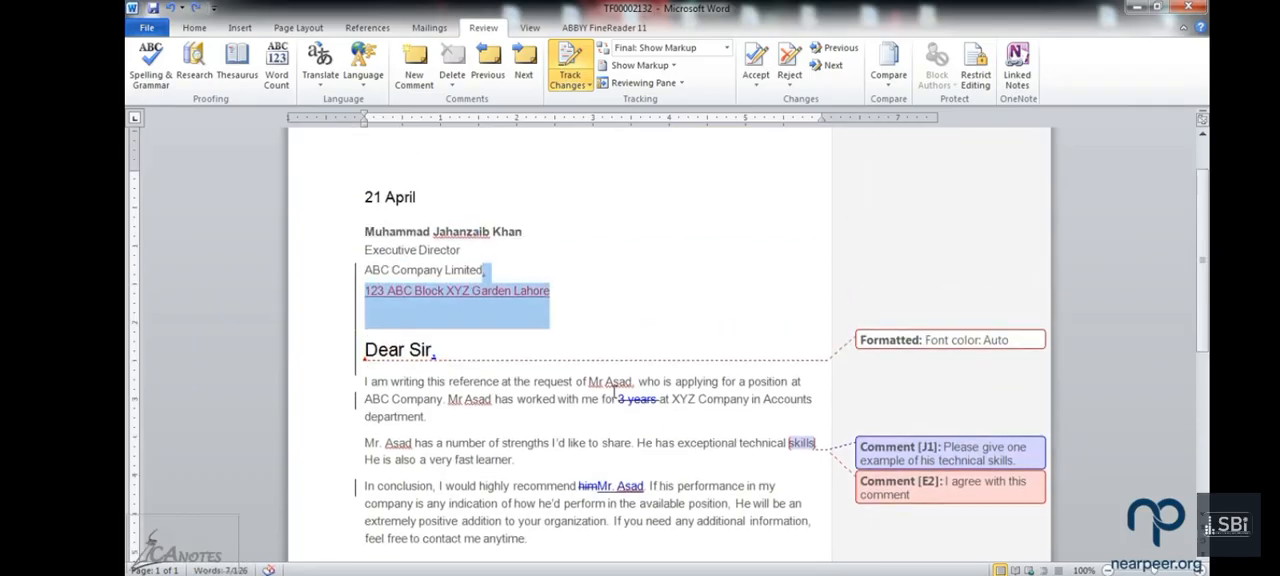
pyautogui.hotkey('ctrl', 'z')
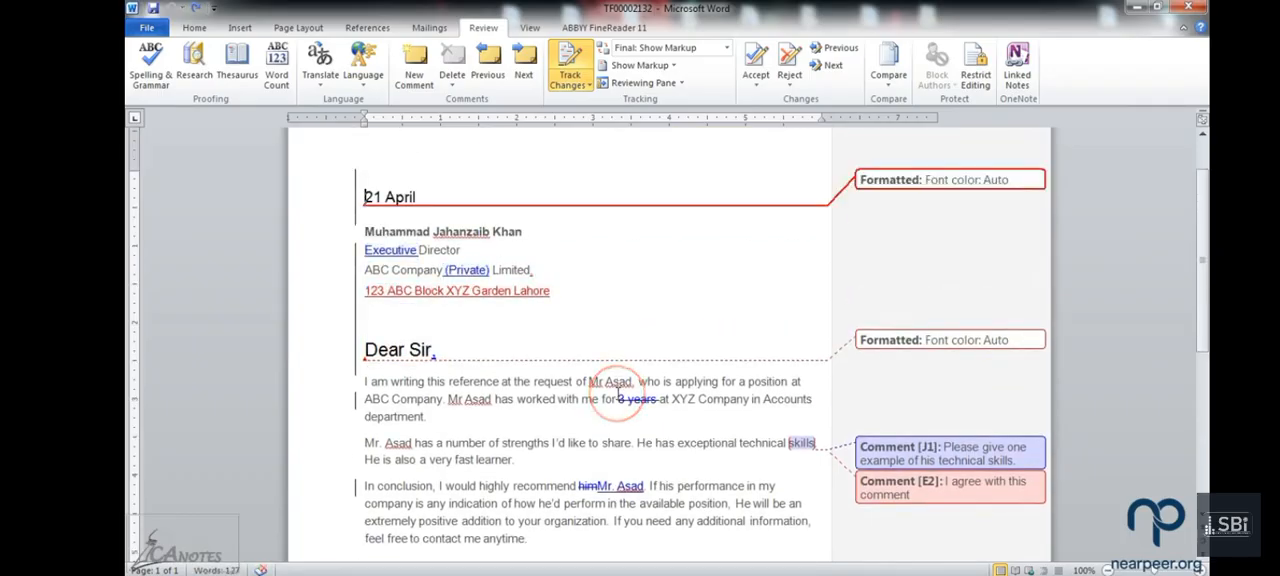
# Step: Explore the print options for the marked-up letter, choosing List of Markup and Document Properties, and return to the letter without printing
pyautogui.hotkey('ctrl', 'p')
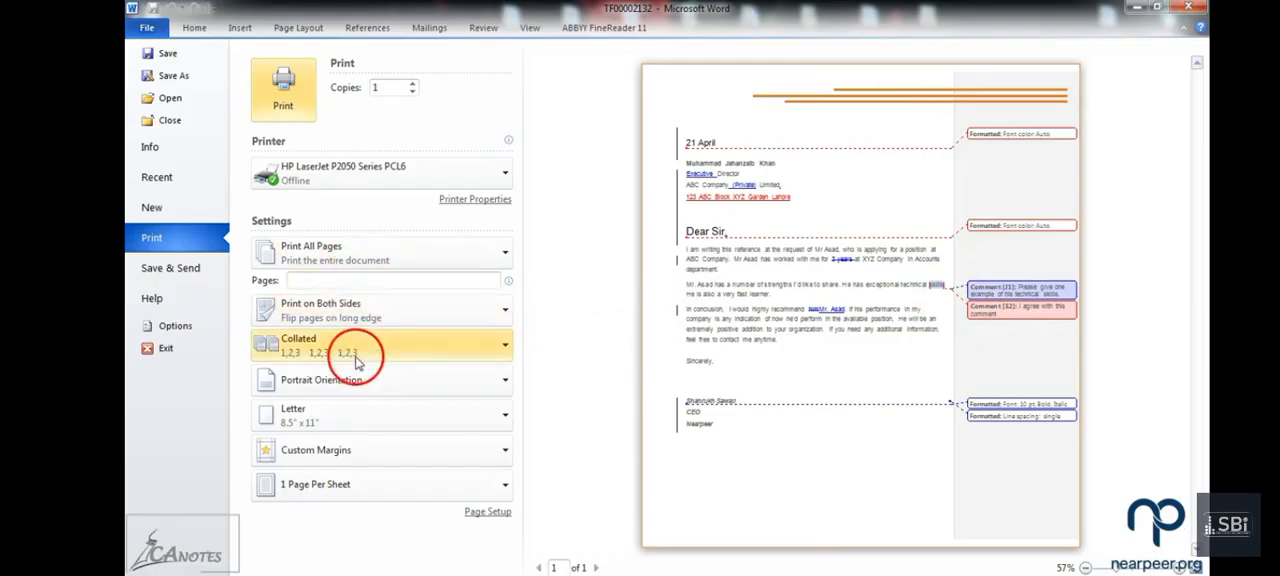
pyautogui.click(360, 266)
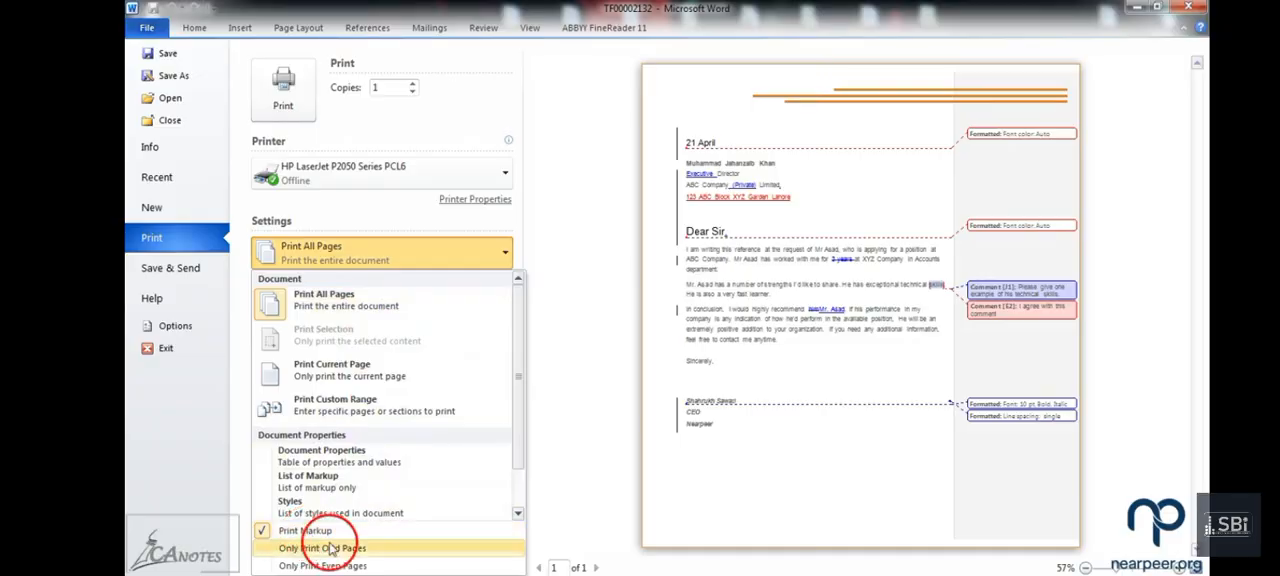
pyautogui.scroll(-1, 386, 480)
pyautogui.click(386, 437)
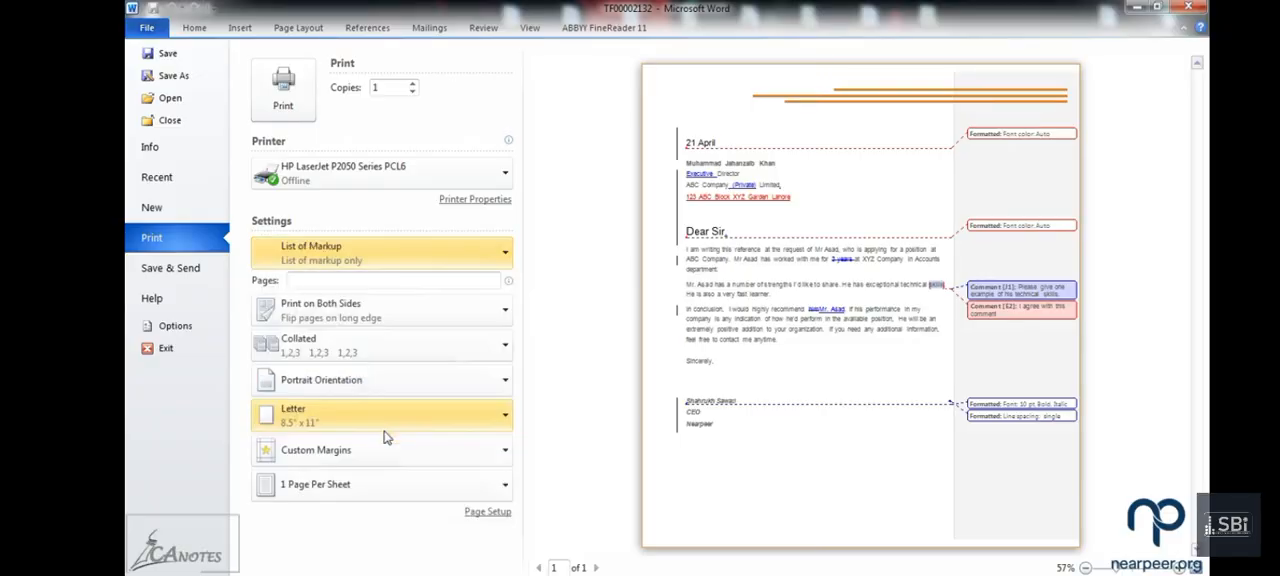
pyautogui.click(445, 251)
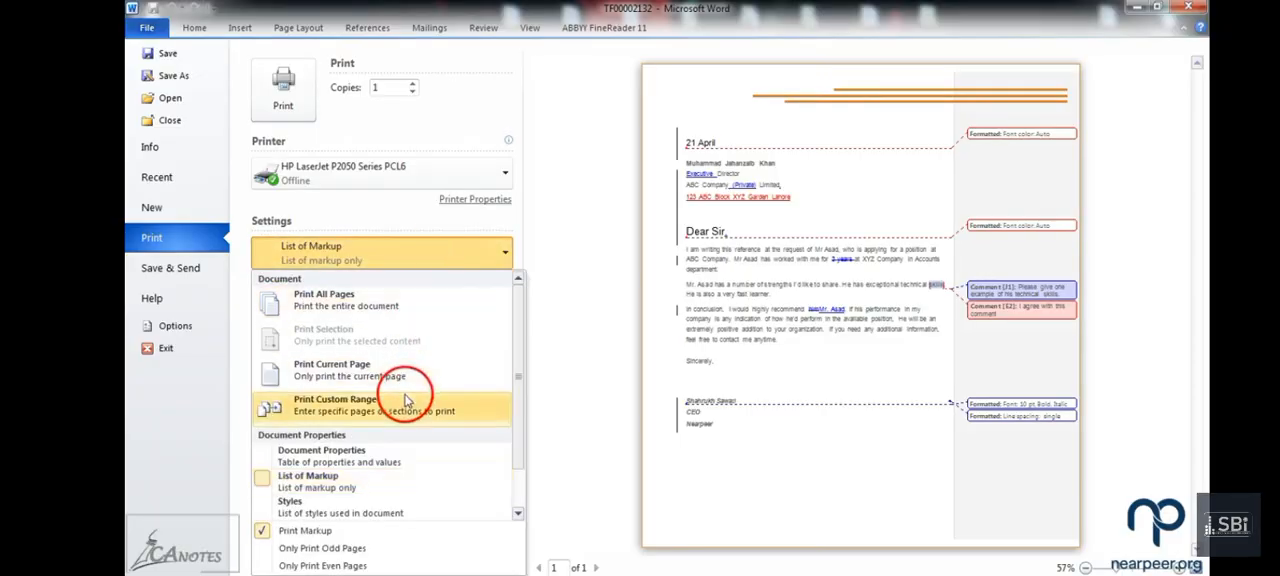
pyautogui.click(407, 461)
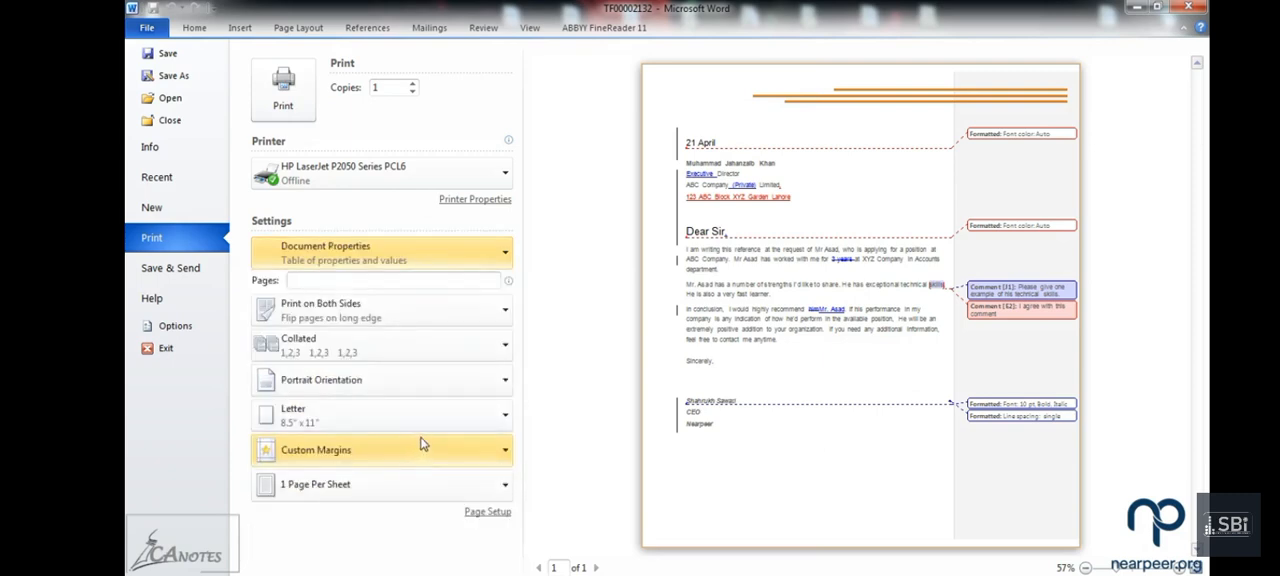
pyautogui.press('Escape')
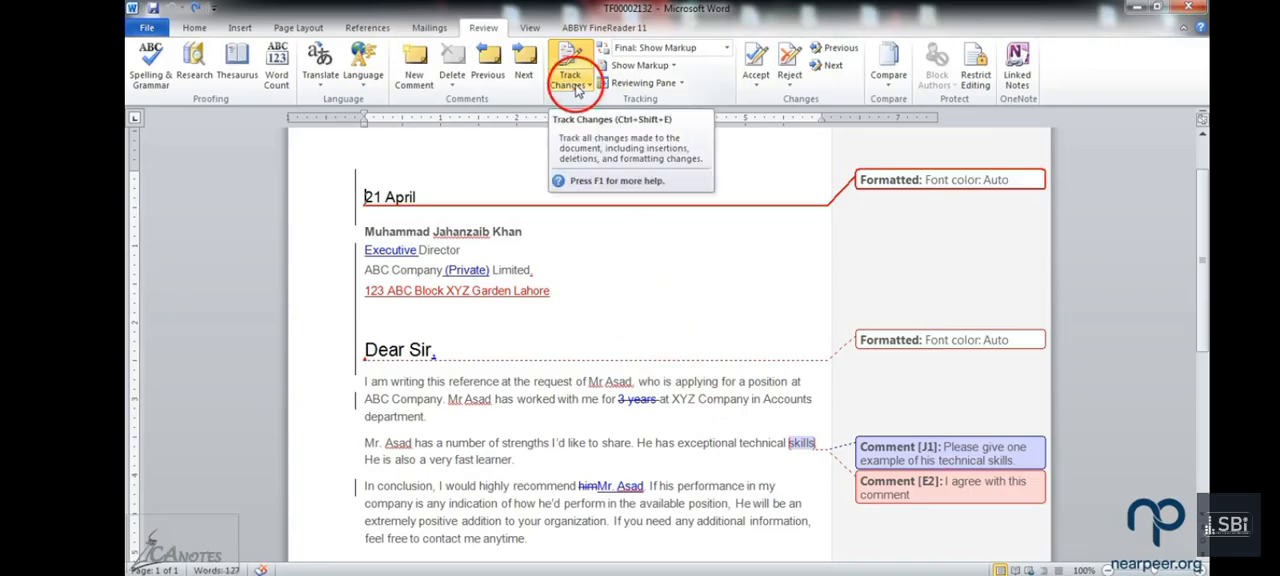
# Step: Look through the tracked changes and comments from the date line to the signature block
pyautogui.scroll(-1, 620, 400)
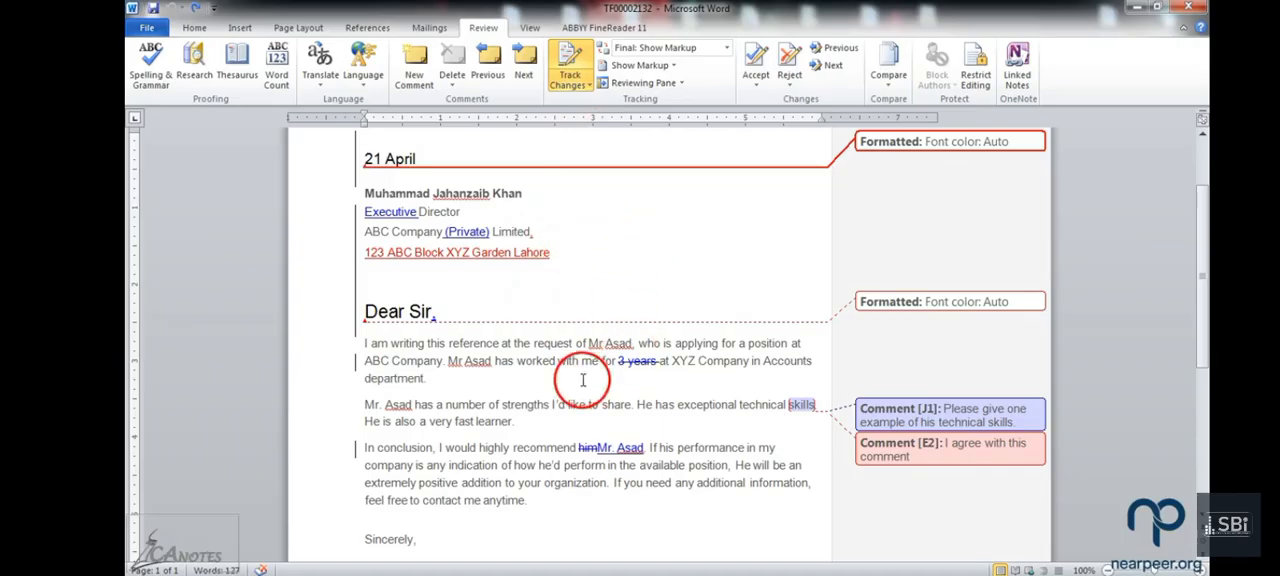
pyautogui.scroll(-2, 420, 345)
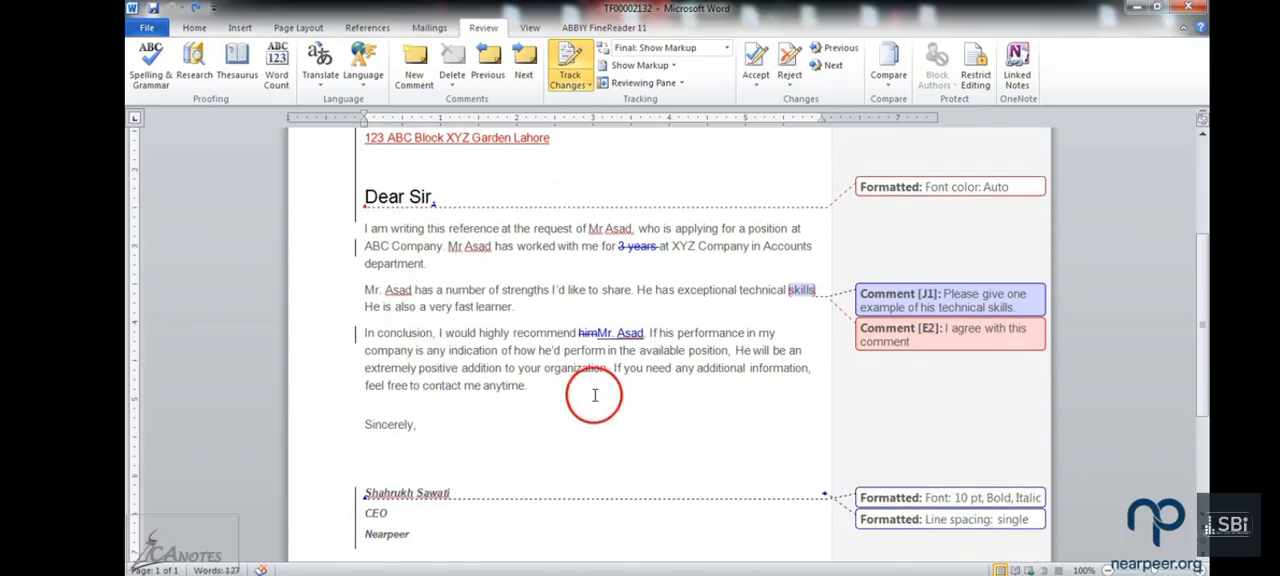
pyautogui.scroll(-2, 594, 395)
pyautogui.scroll(1, 593, 395)
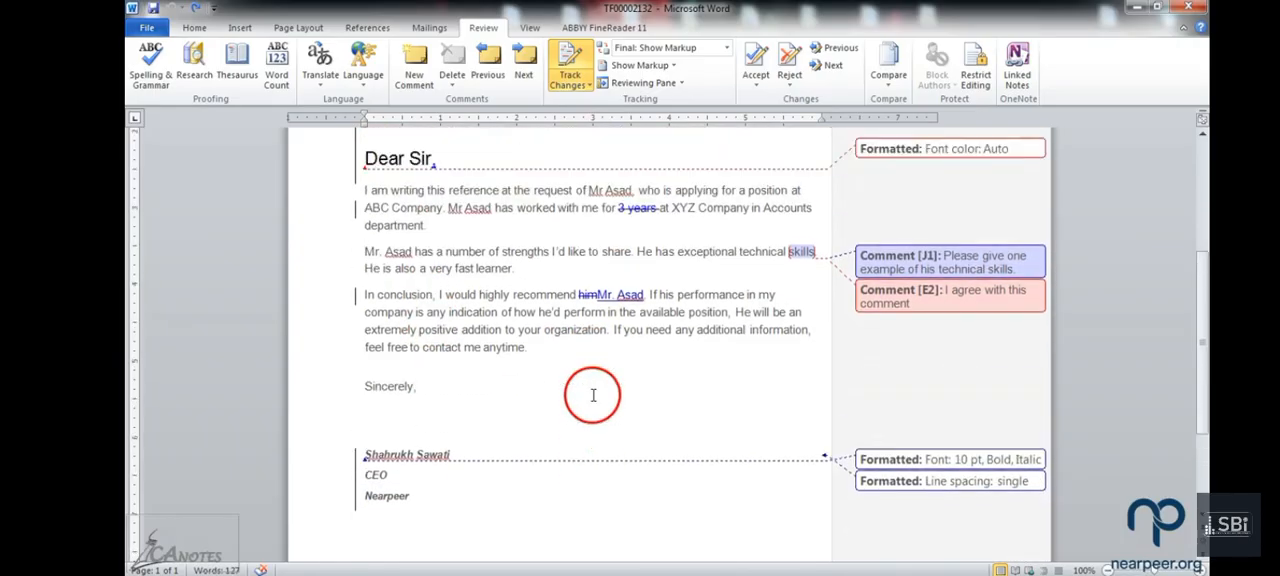
pyautogui.scroll(3, 591, 395)
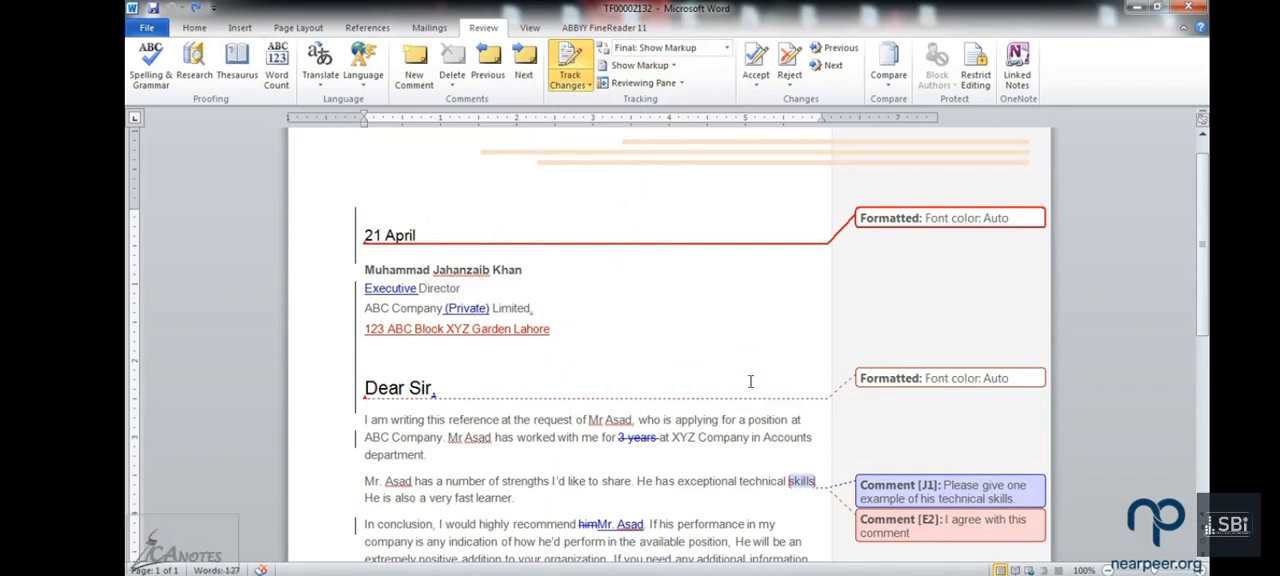
pyautogui.scroll(-2, 750, 381)
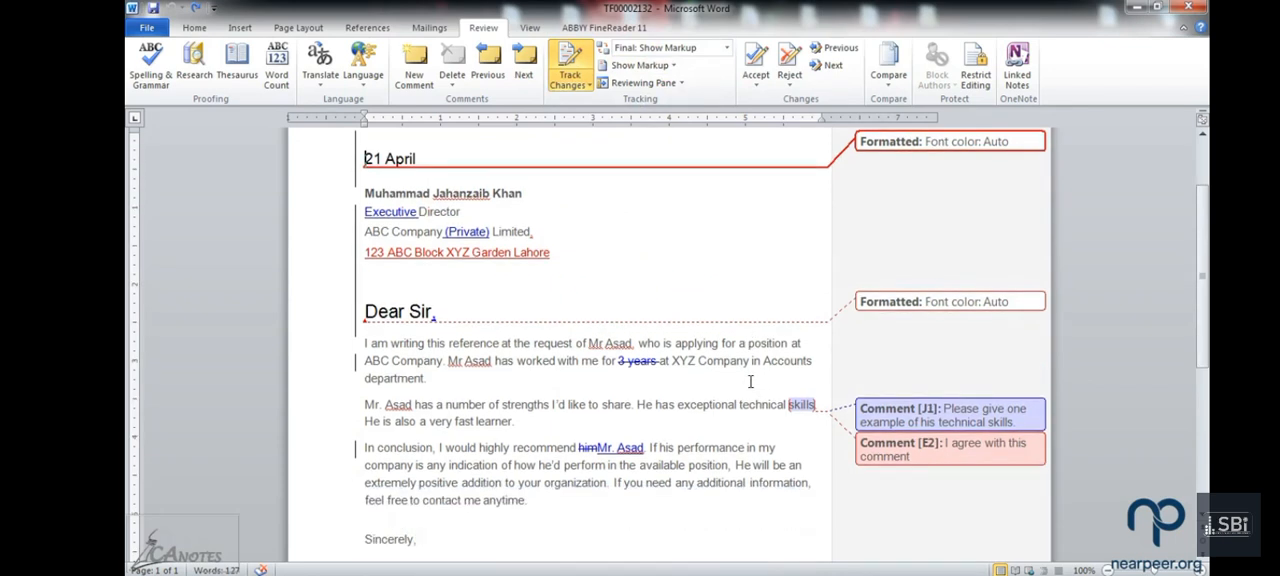
pyautogui.scroll(-1, 750, 381)
pyautogui.scroll(-1, 750, 381)
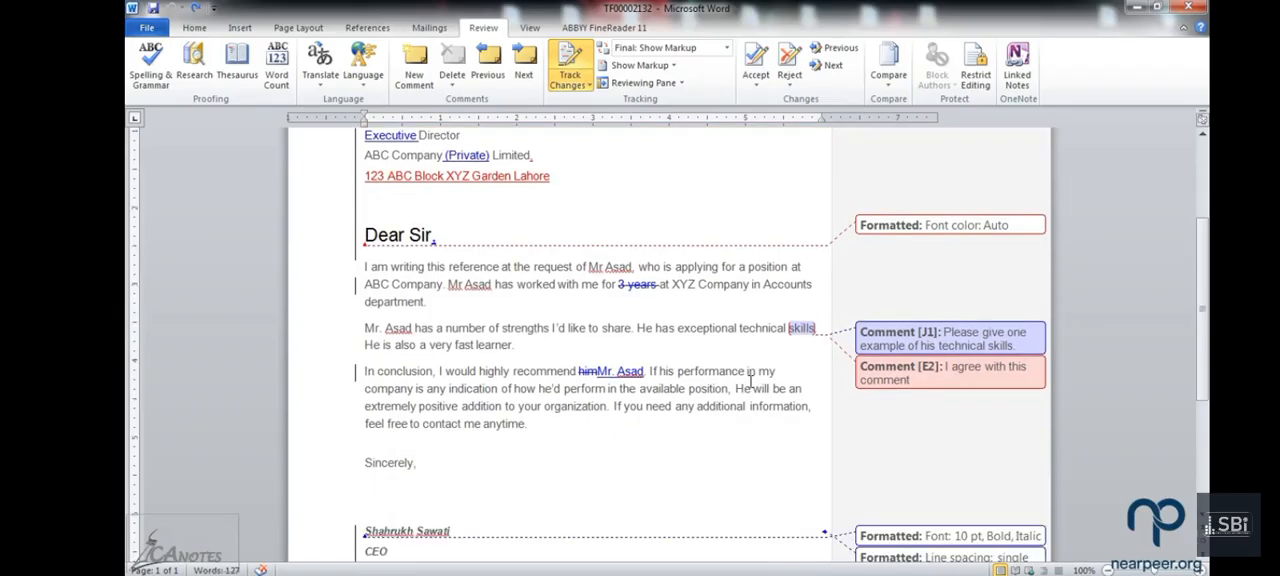